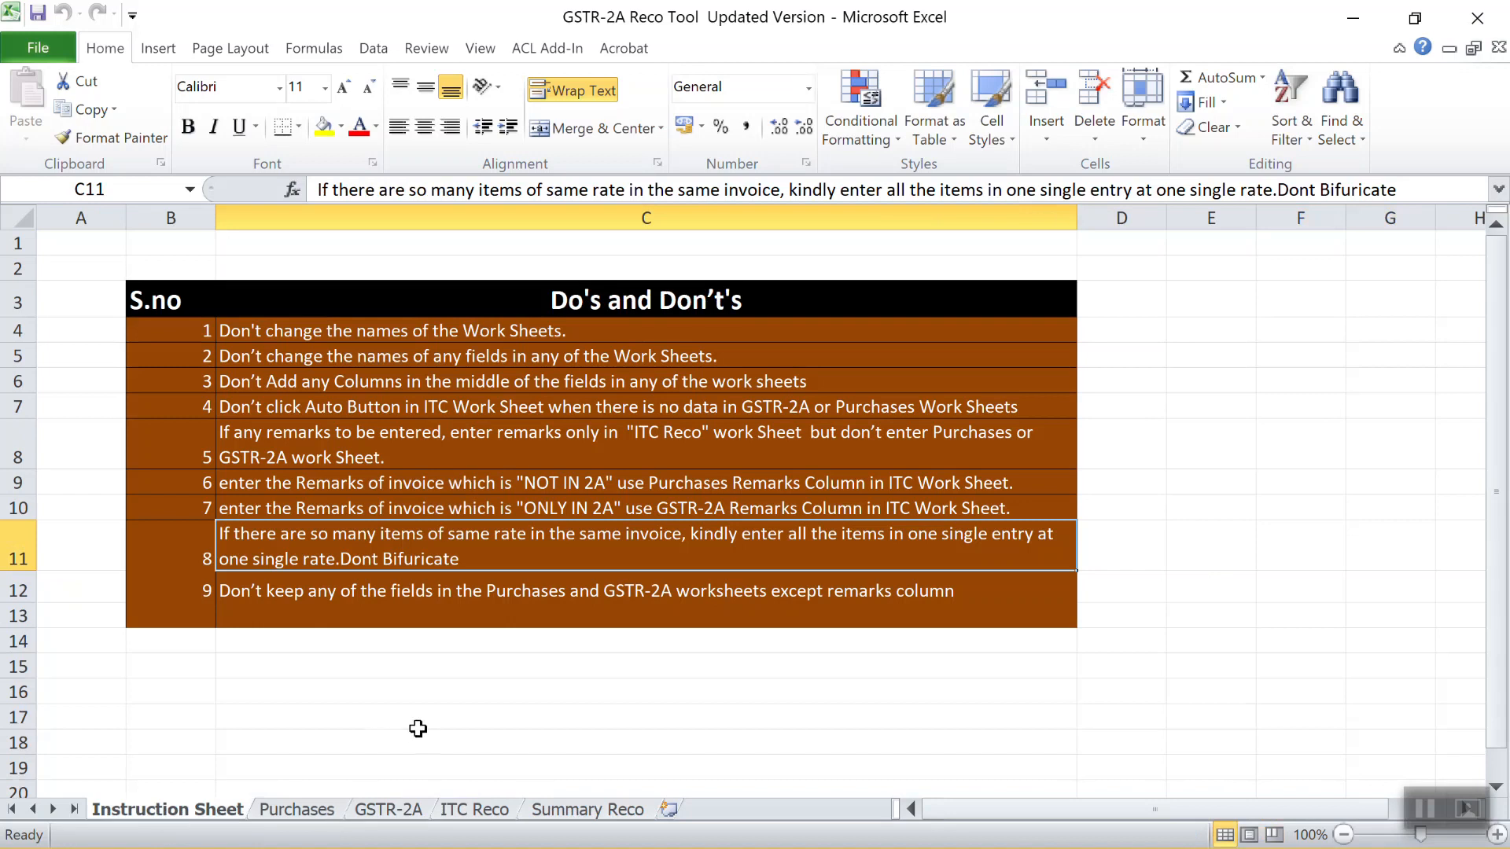
Look over the Purchases sheet's entries, starting from the date and party name of the first invoice in row 3
click(301, 811)
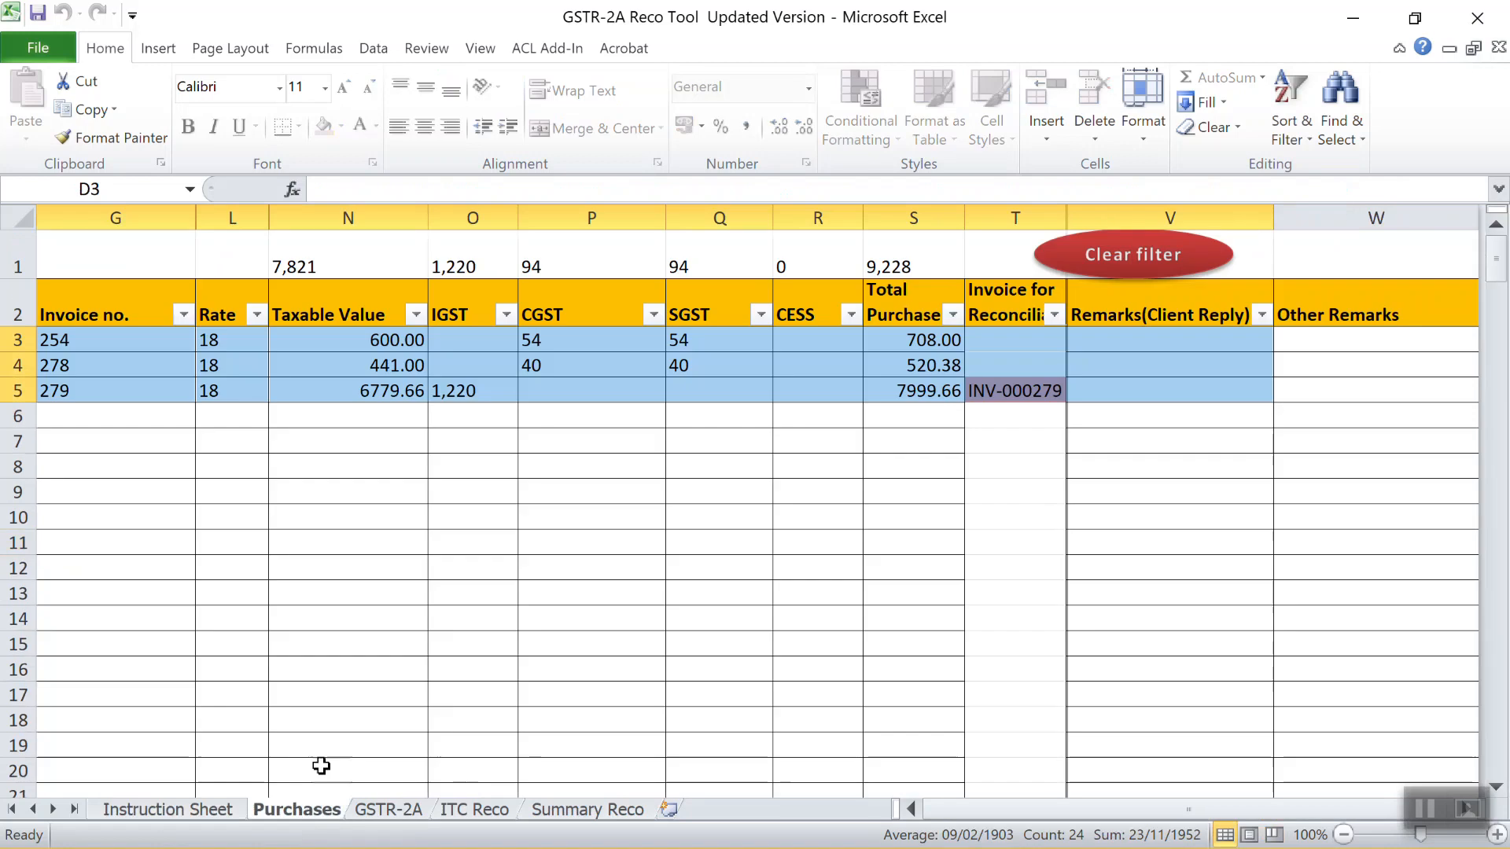
click(459, 516)
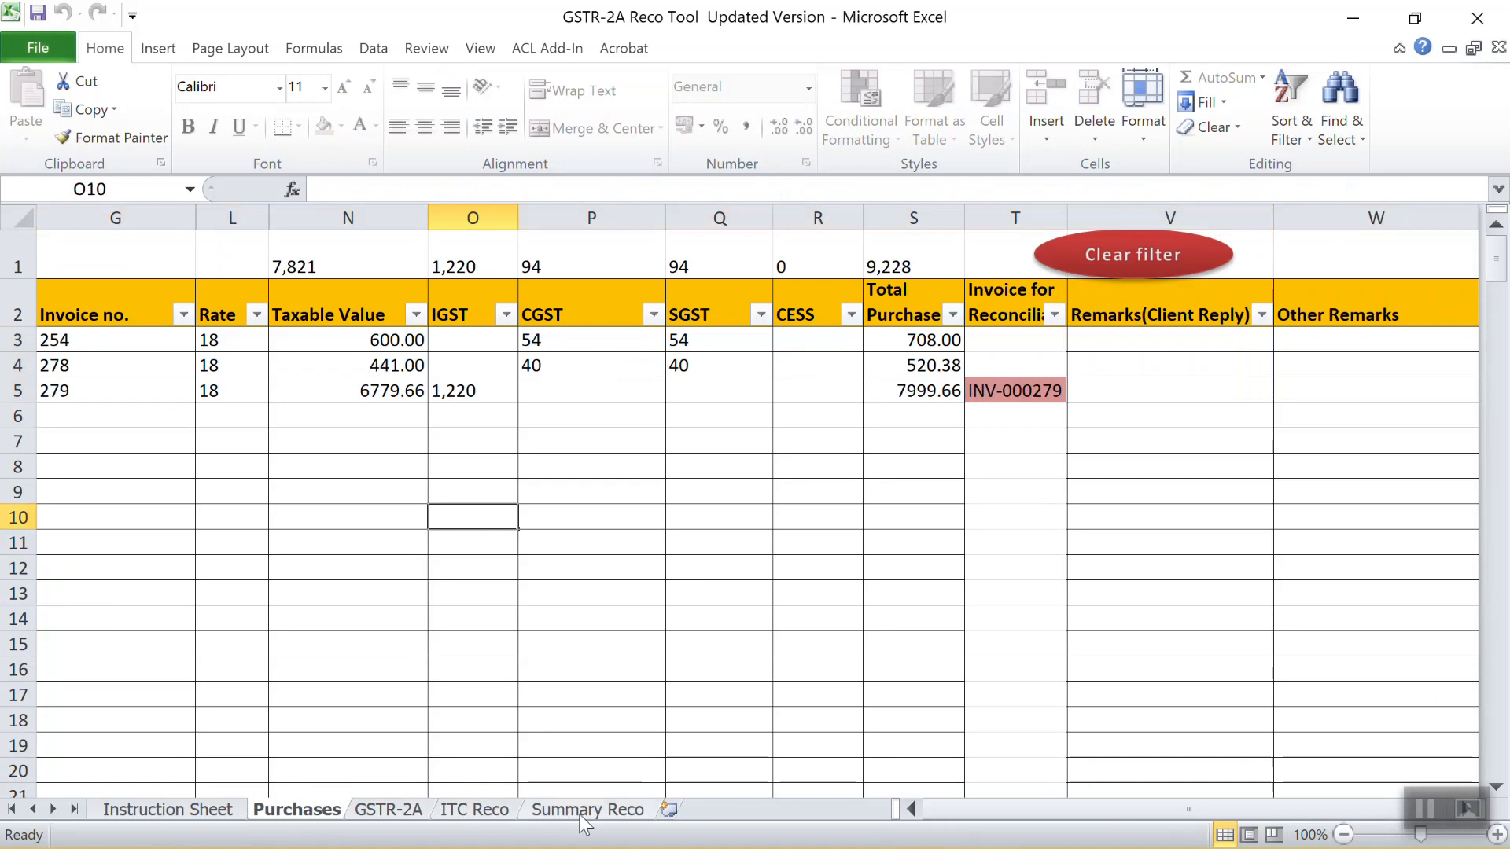
click(361, 808)
click(308, 811)
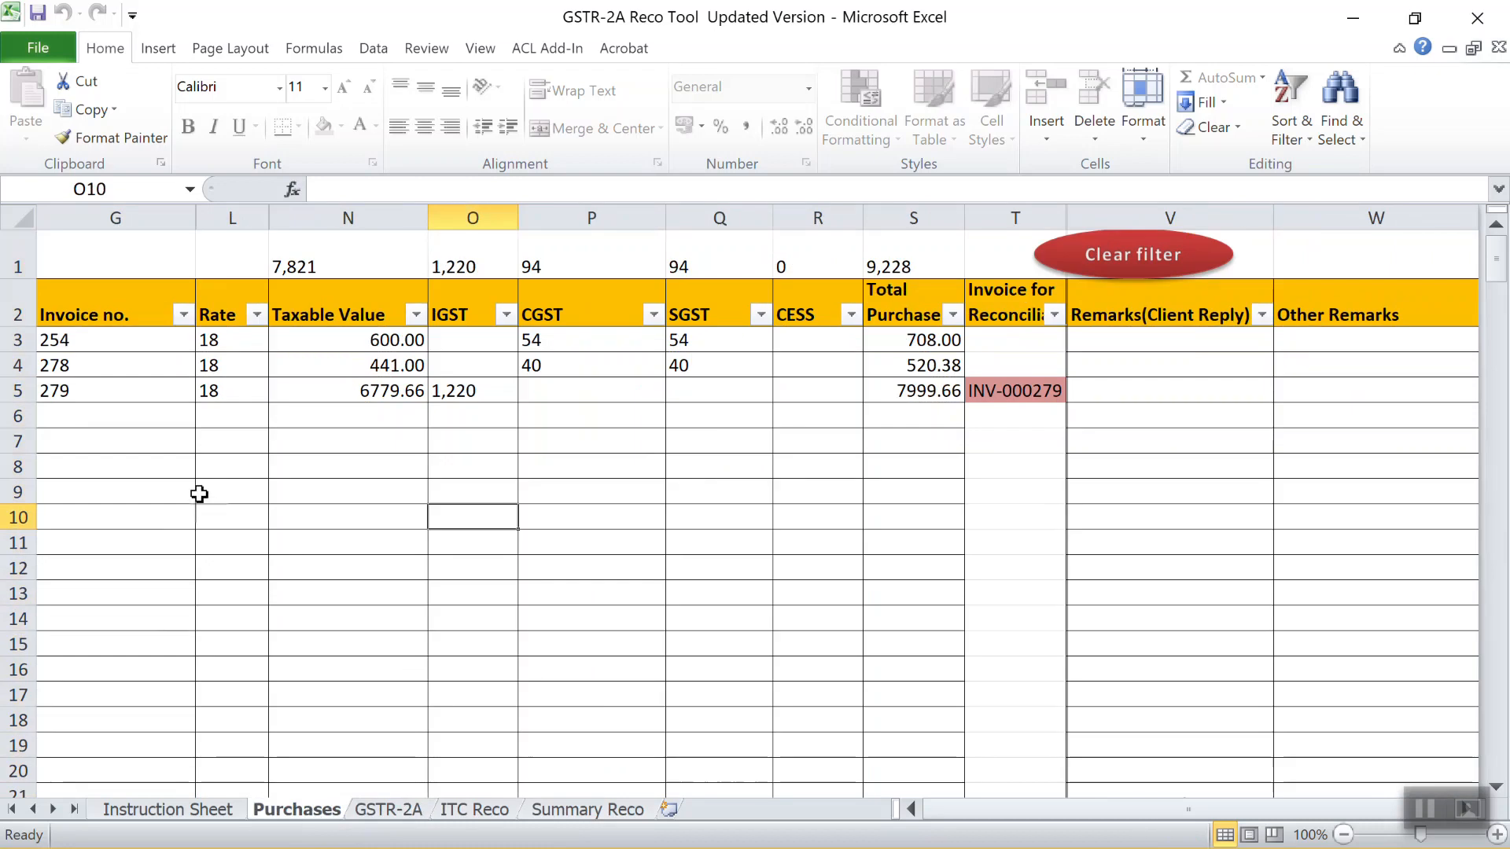
click(180, 445)
key(Left)
key(Left)
key(Left)
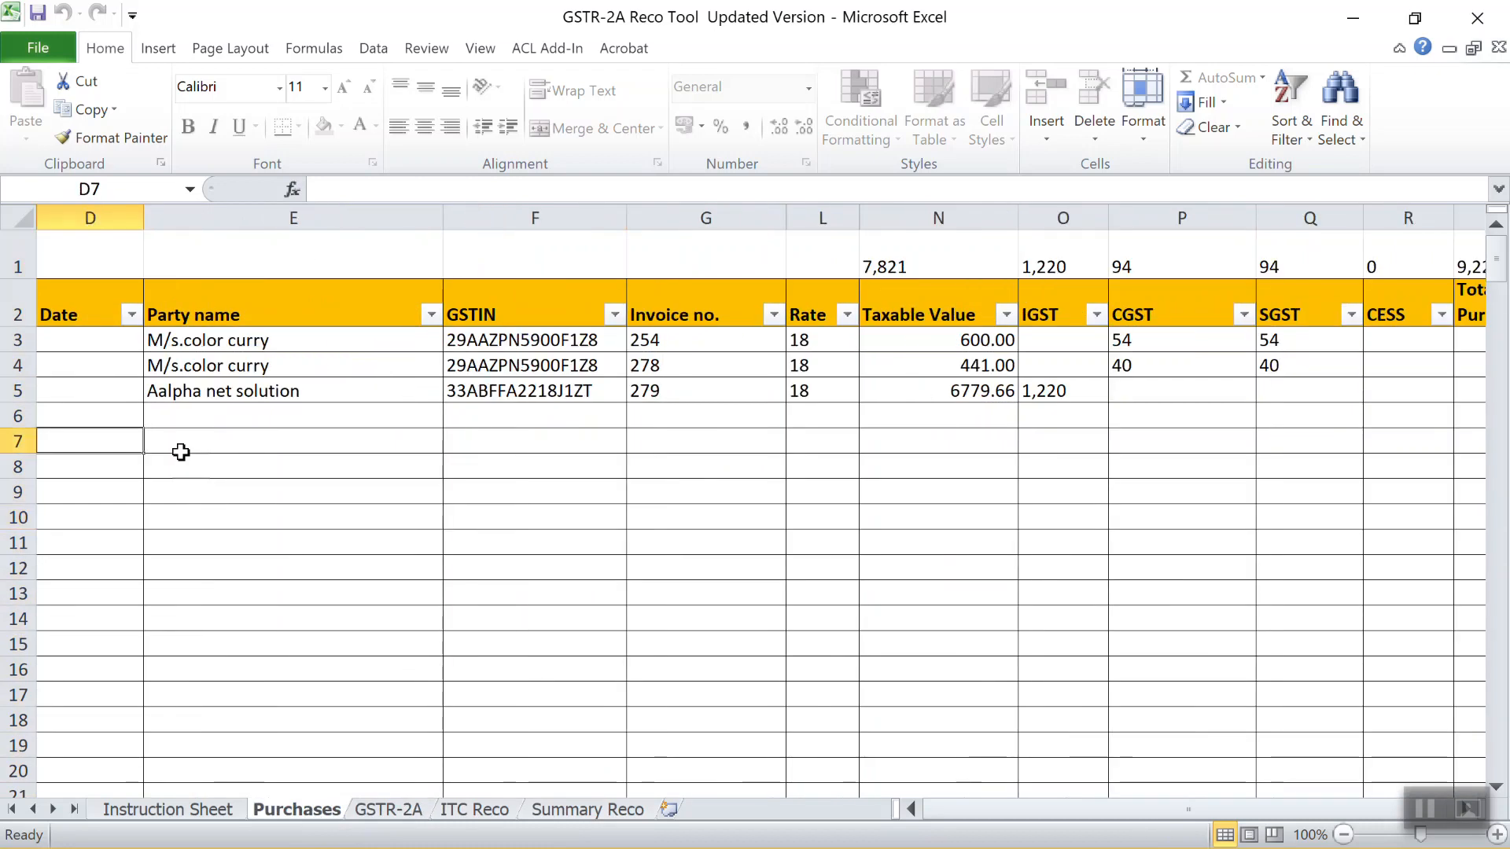
key(Up)
key(Up)
key(Up)
key(Up)
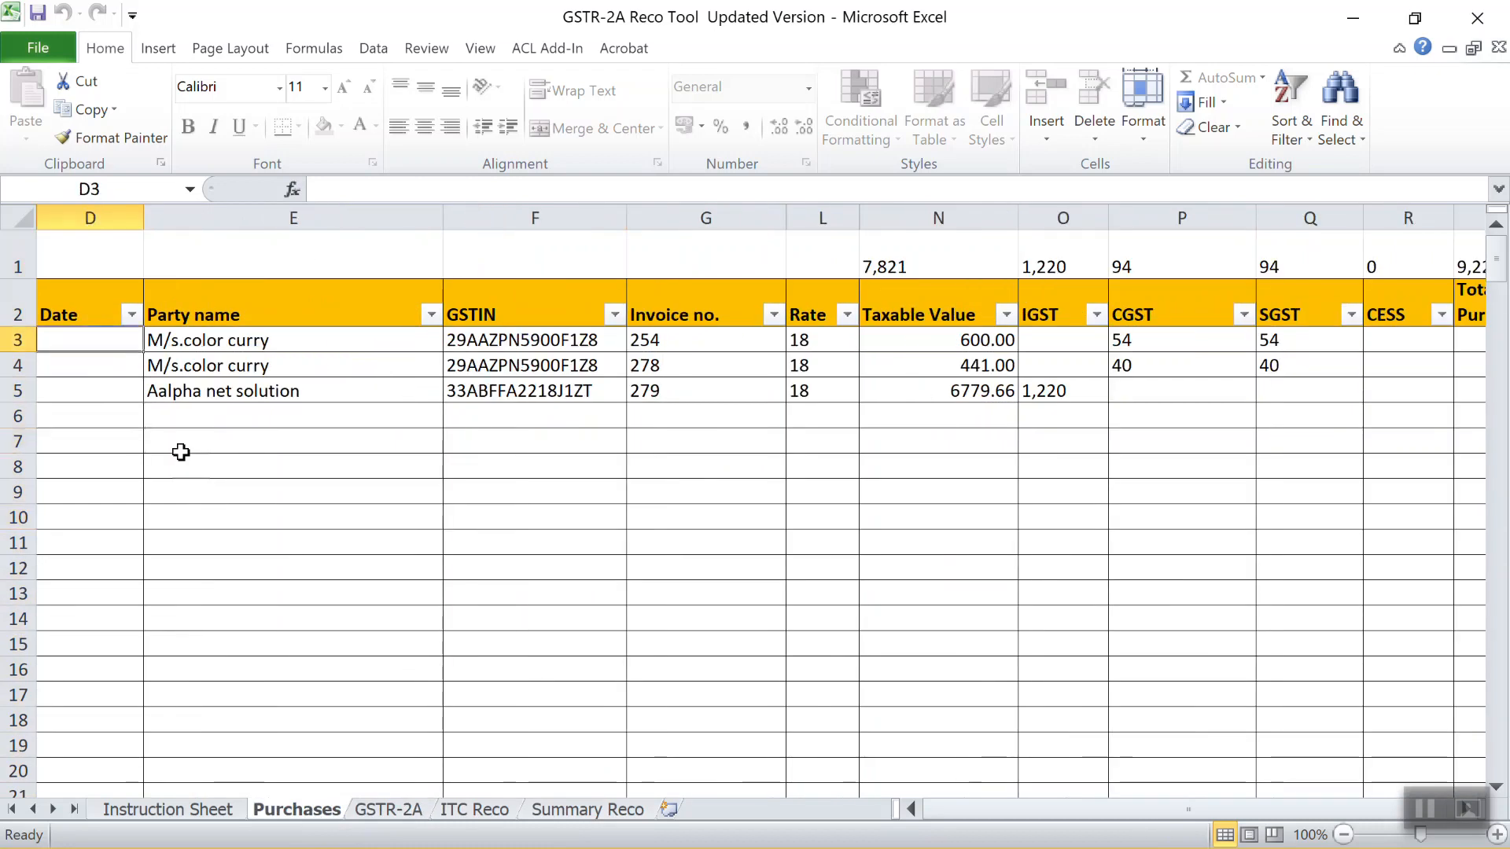
key(shift+Right)
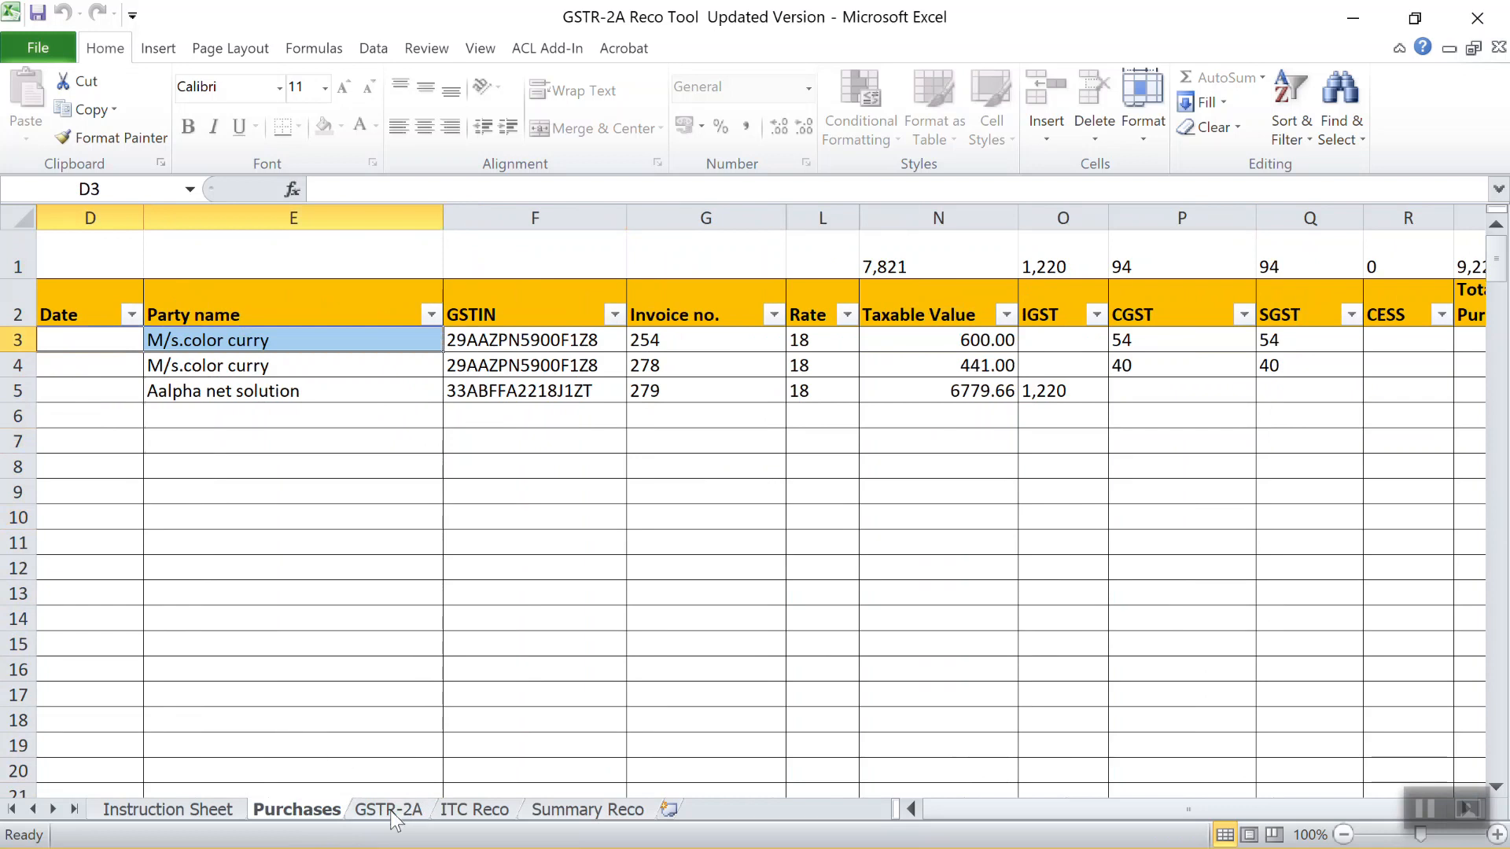
Review the three purchase entries on the Purchases sheet from Party name to Rate, including the Party name and GSTIN headers
click(363, 315)
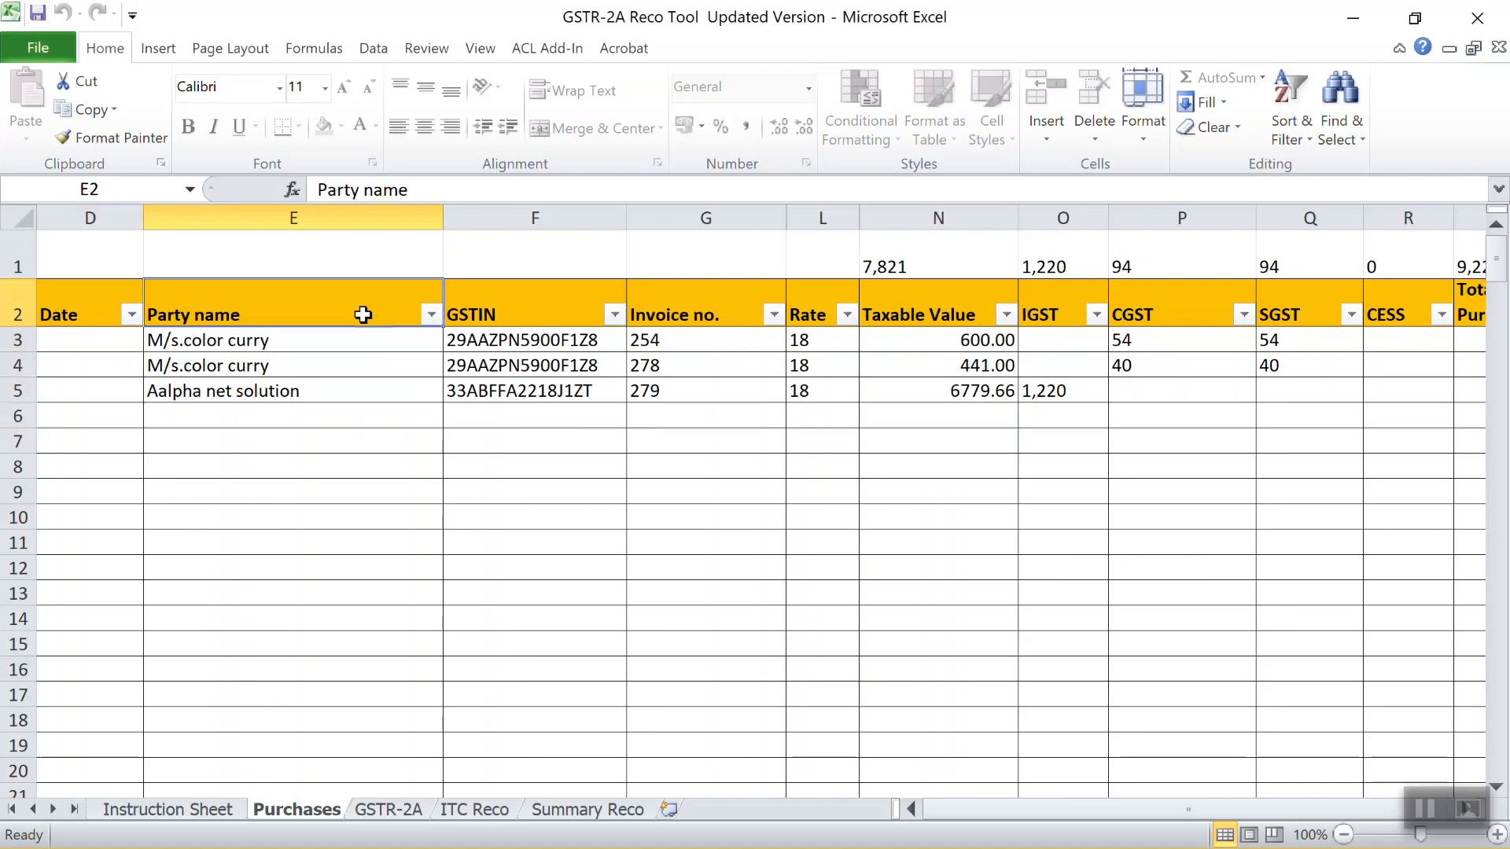
key(Down)
key(shift+Down)
key(shift+Down)
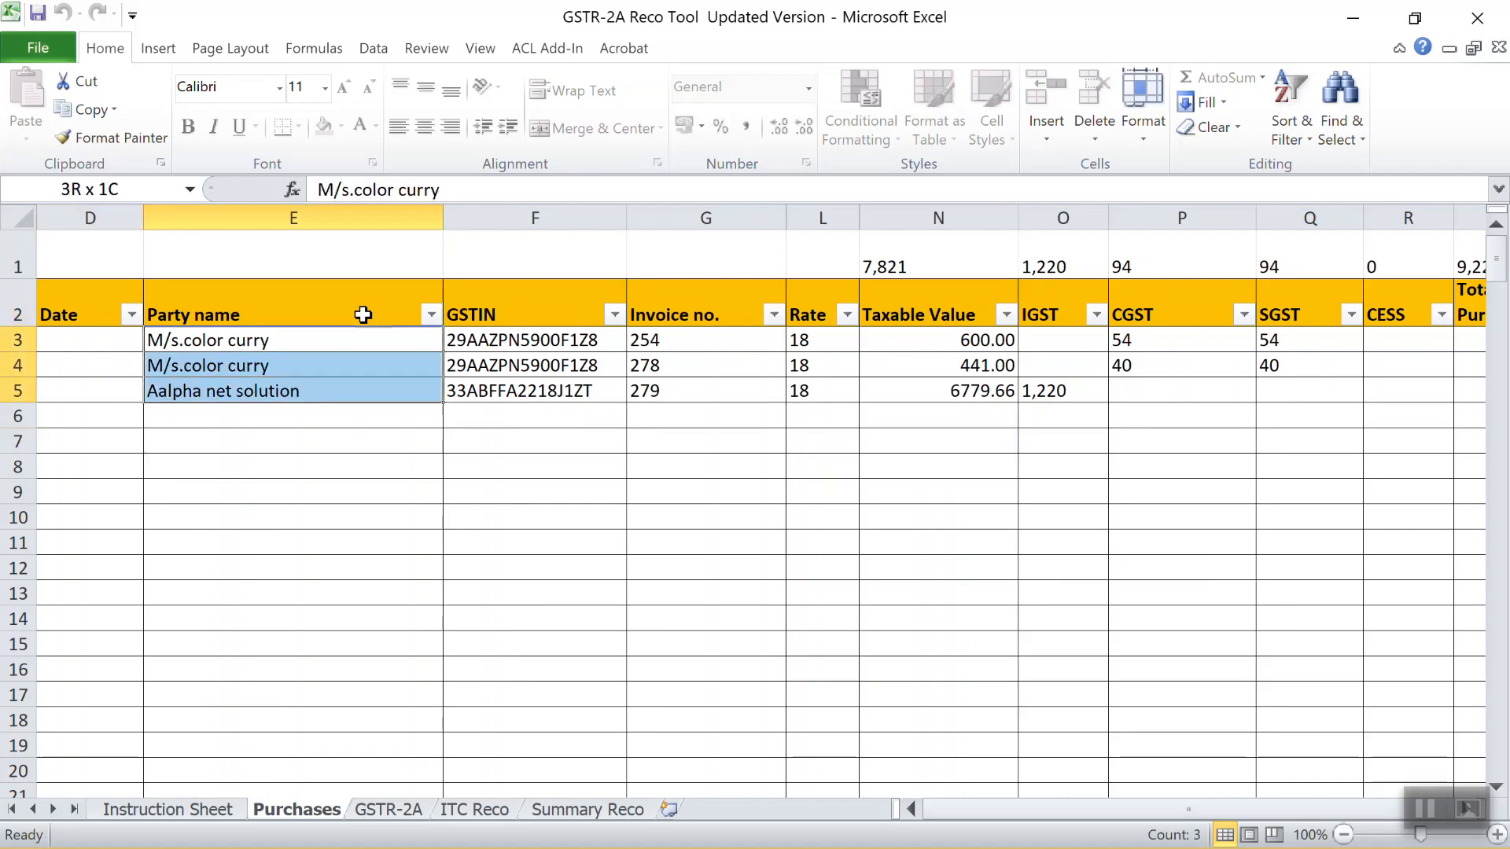
key(shift+Right)
key(shift+Right)
key(shift+Right)
key(shift+Right)
key(shift+Right)
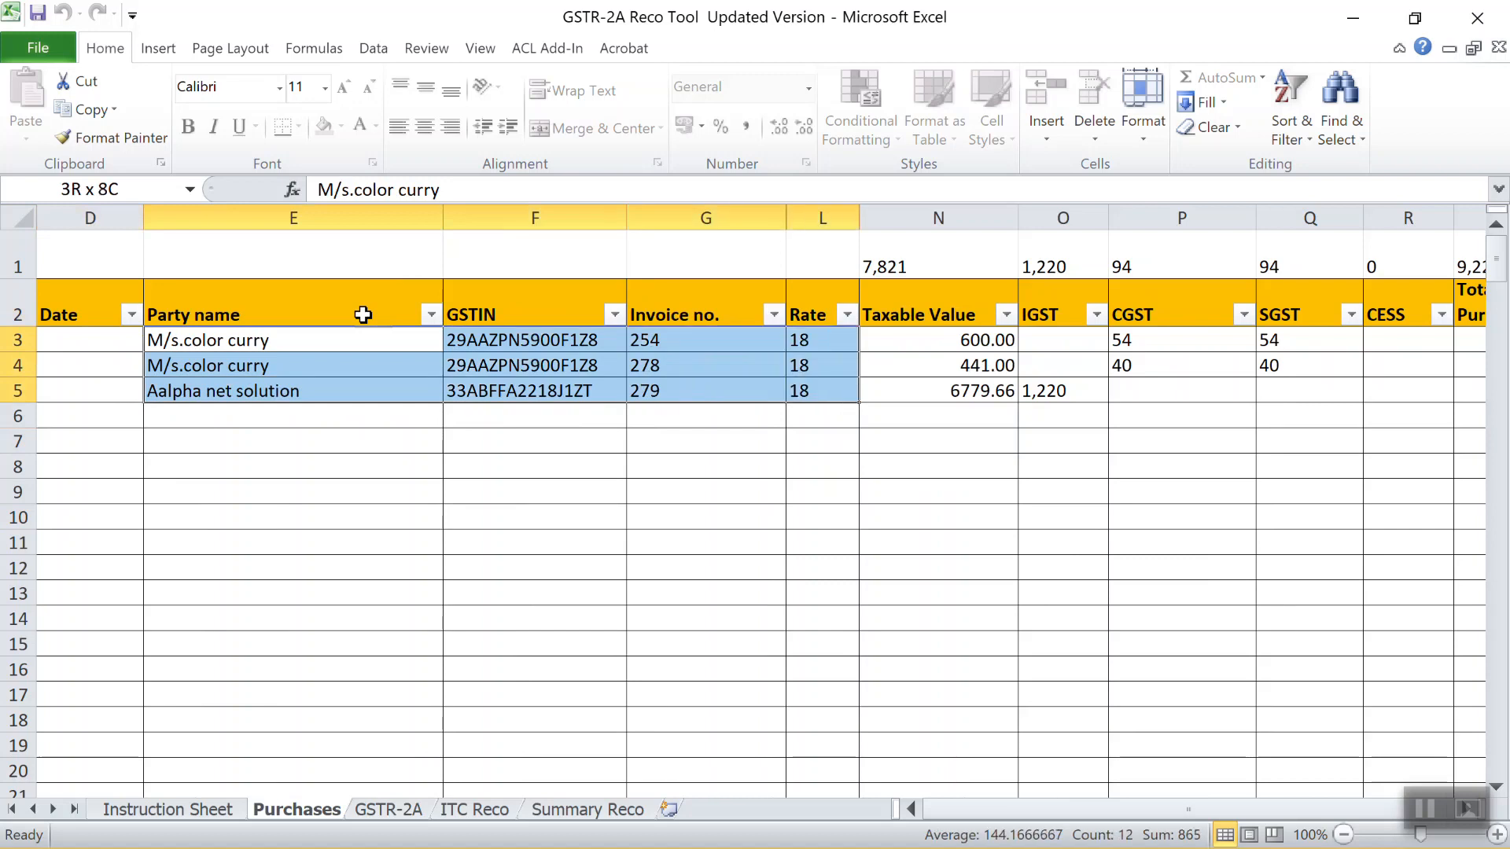
click(362, 315)
key(shift+Right)
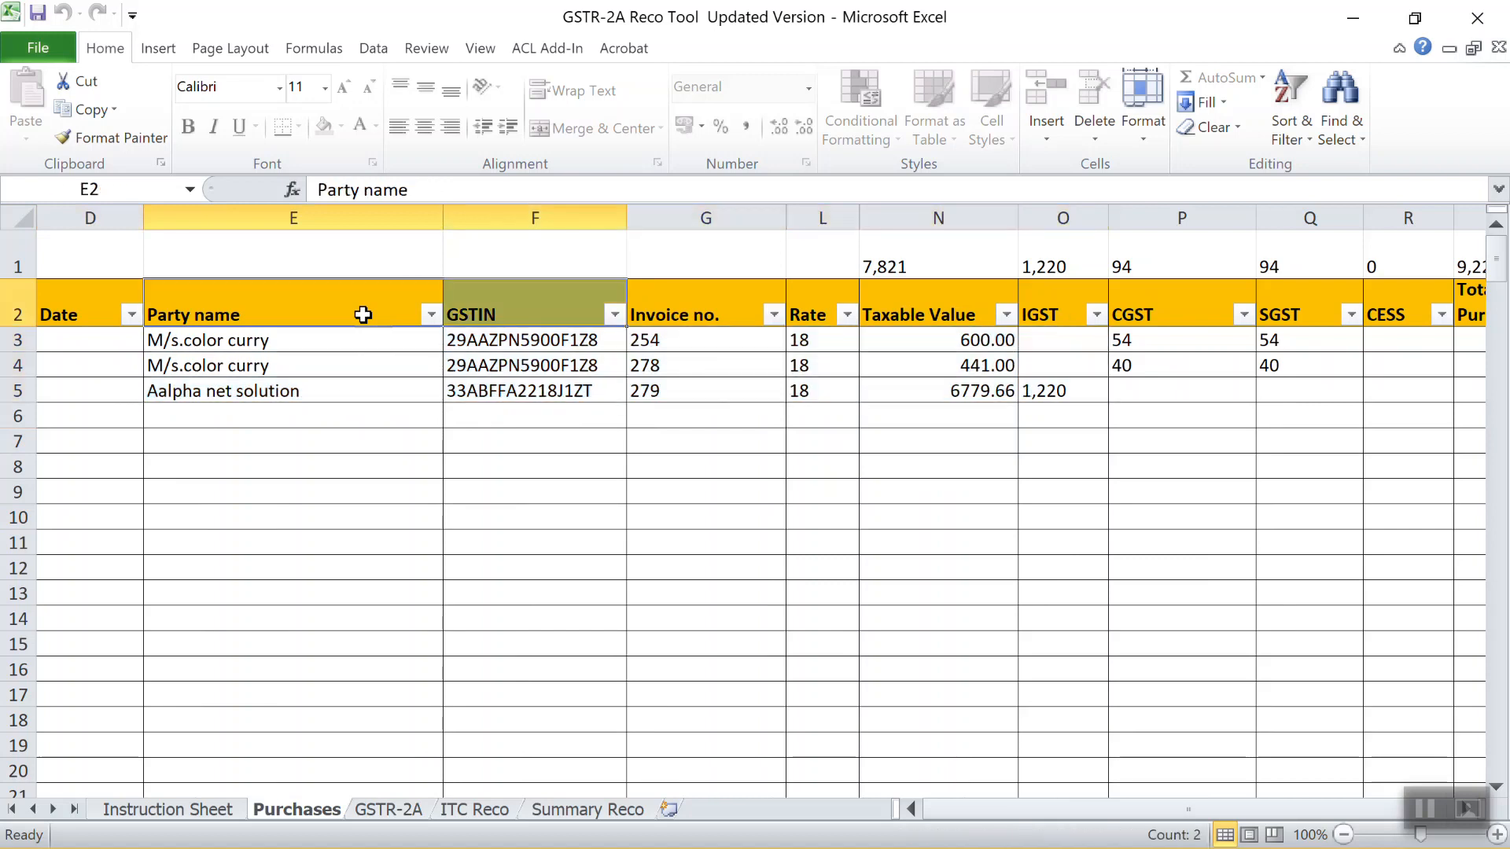
Examine the supplier invoices in rows 3 to 6 of the GSTR-2A sheet, from supplier GSTIN to cess
click(376, 813)
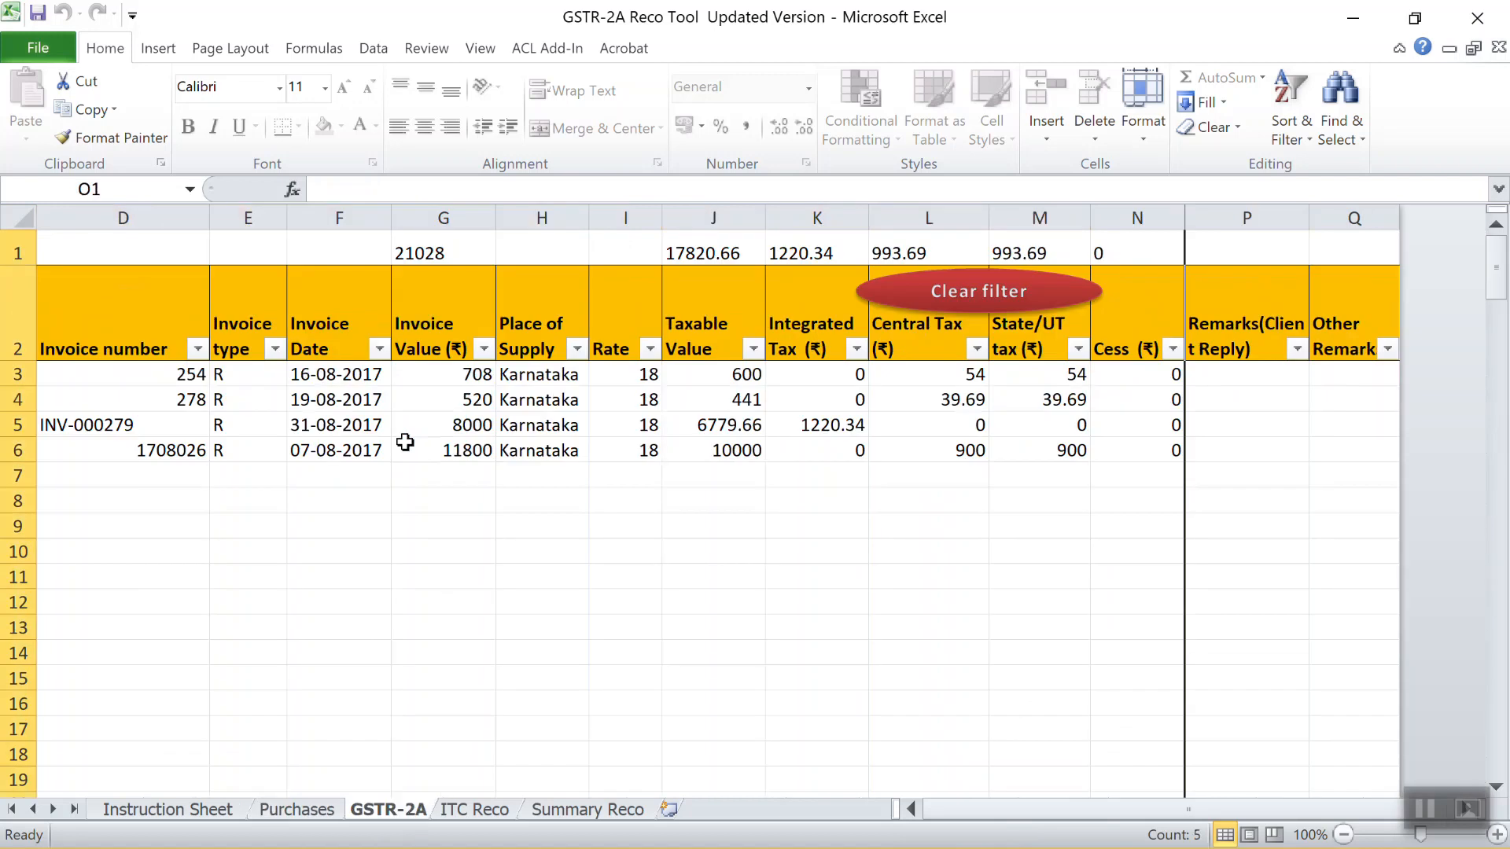
click(399, 375)
key(ctrl+Left)
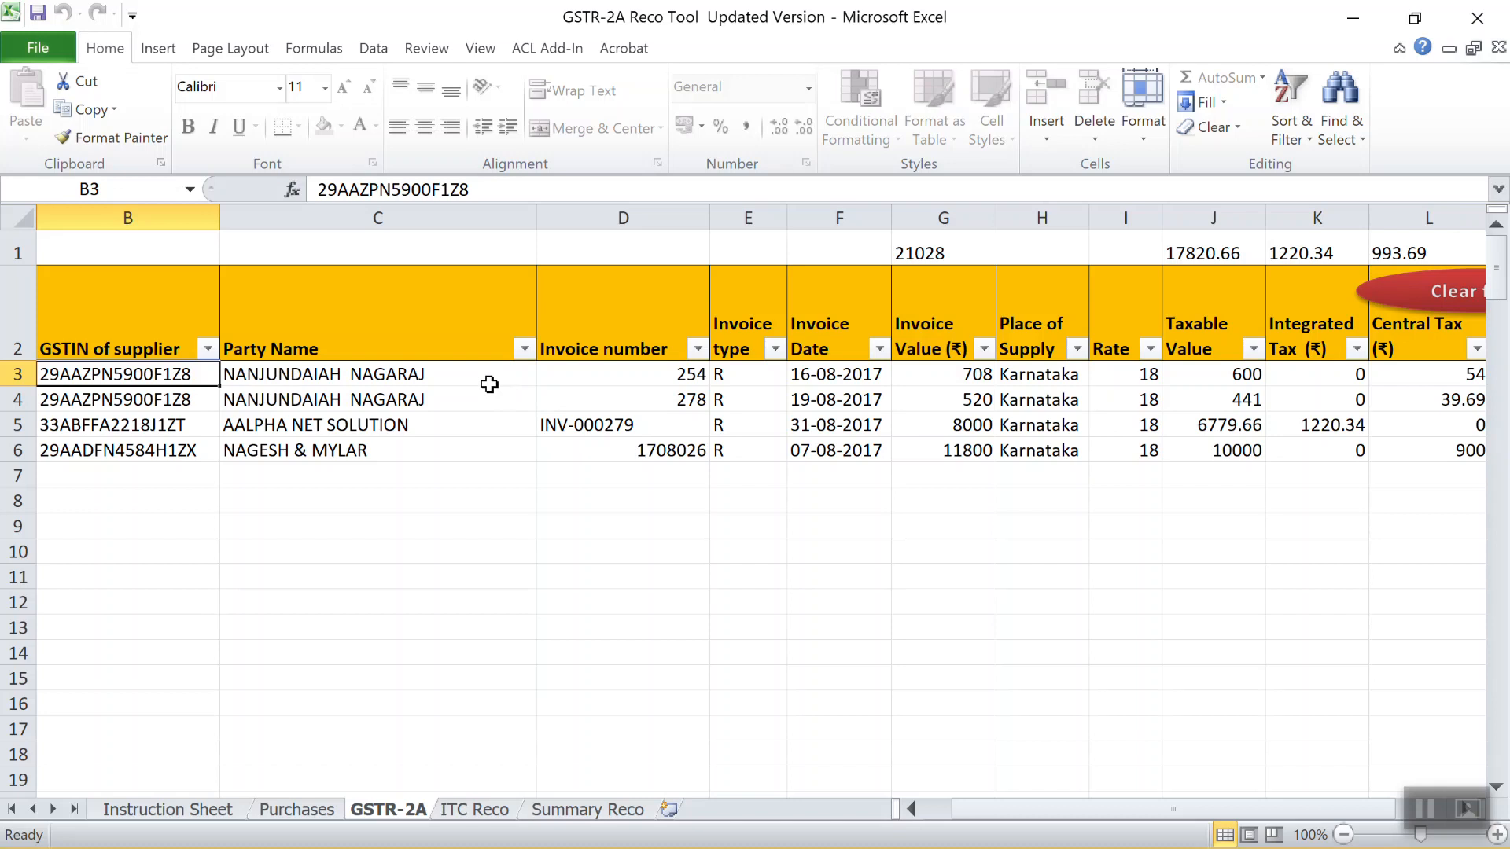
key(ctrl+shift+Right)
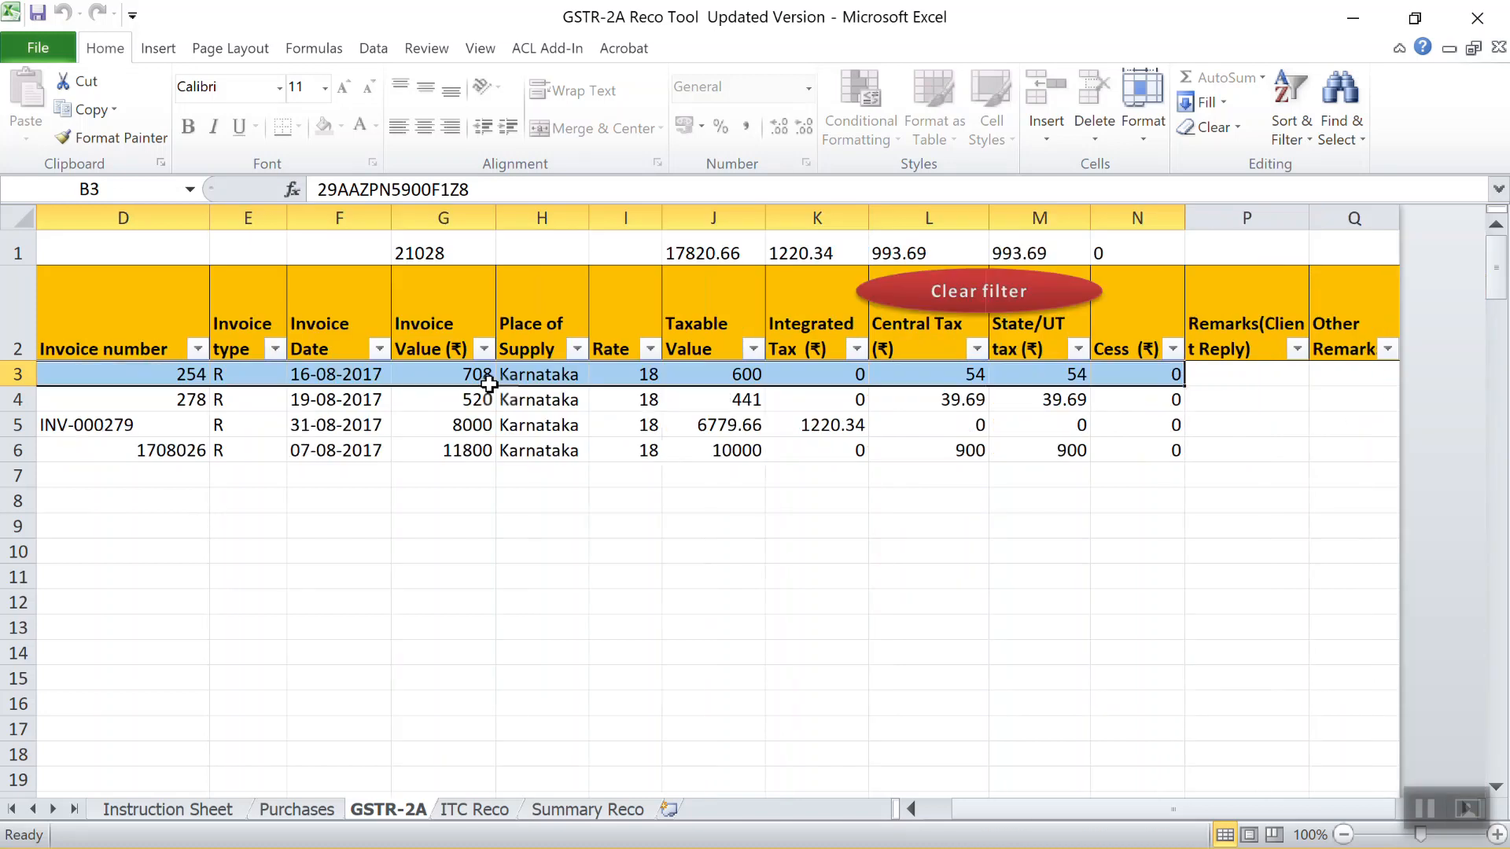
key(shift+Down)
key(shift+Down)
key(shift+Down)
key(Left)
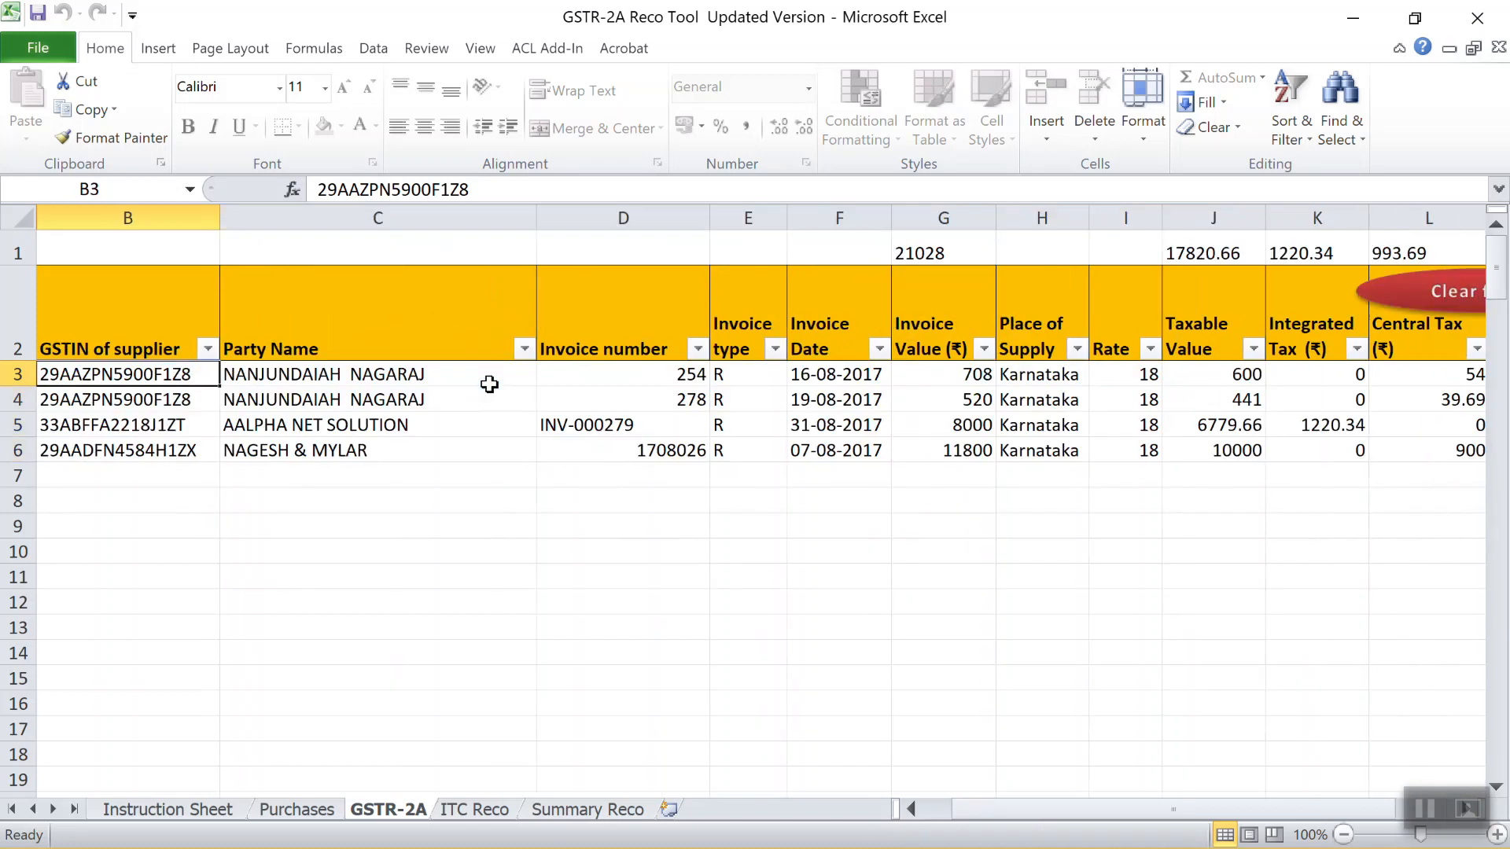
key(ctrl+shift+Down)
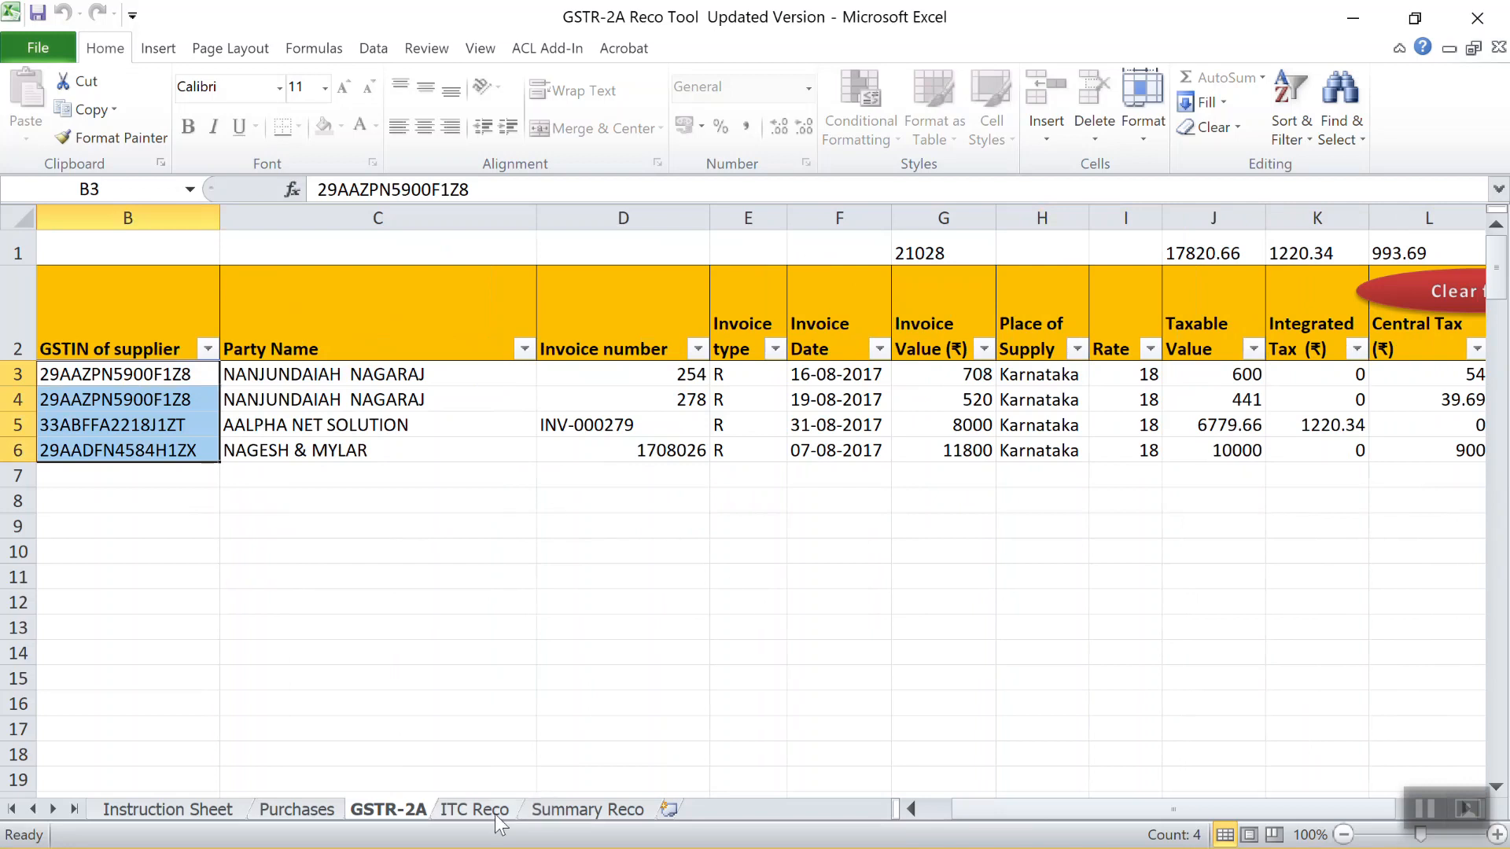
Run the automatic reconciliation on the ITC Reco sheet and select the party names in rows 3 and 4
click(475, 810)
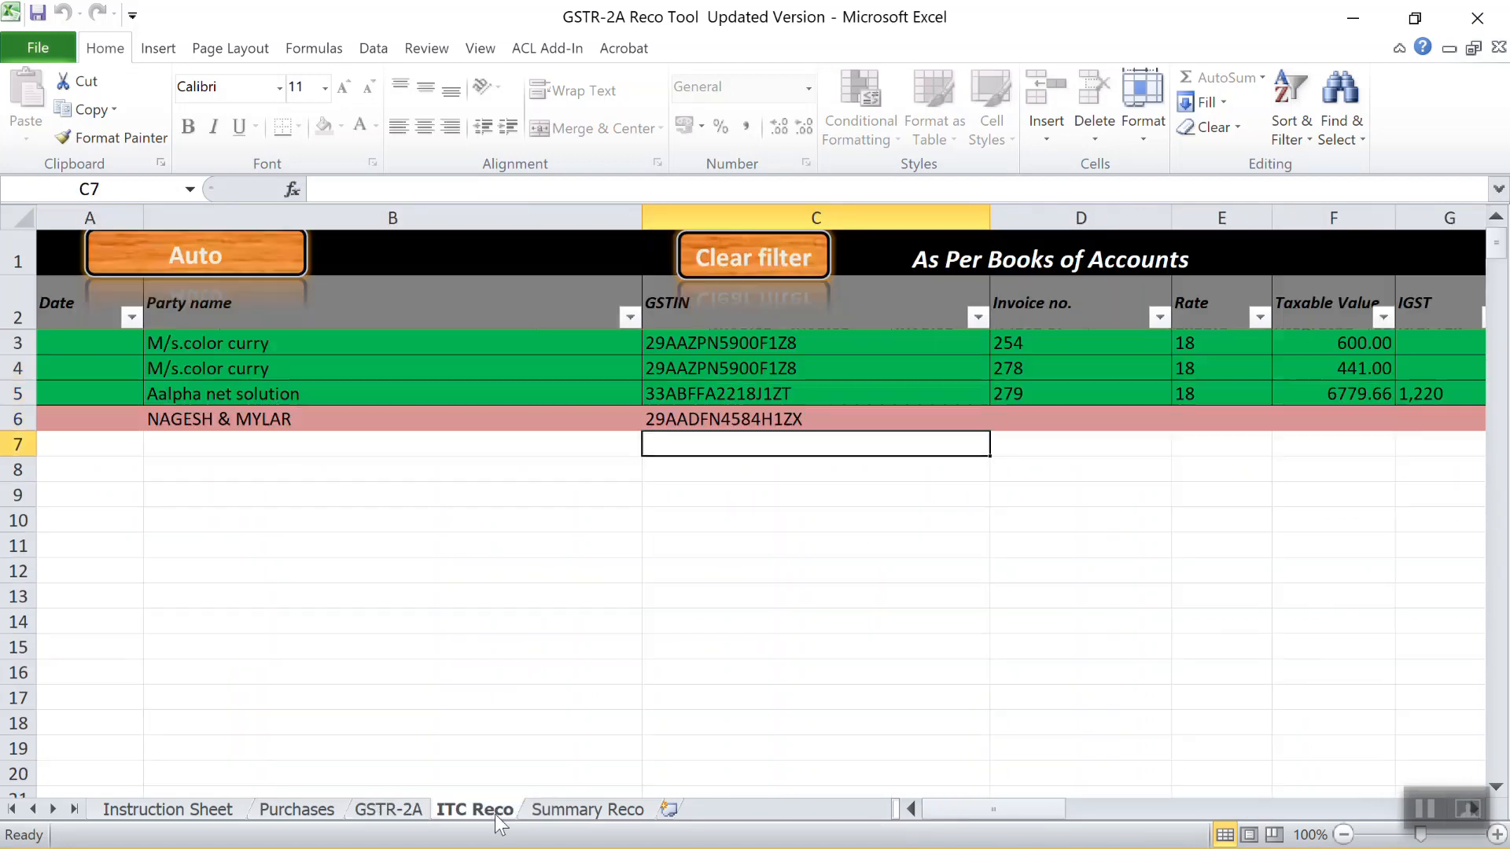
click(212, 268)
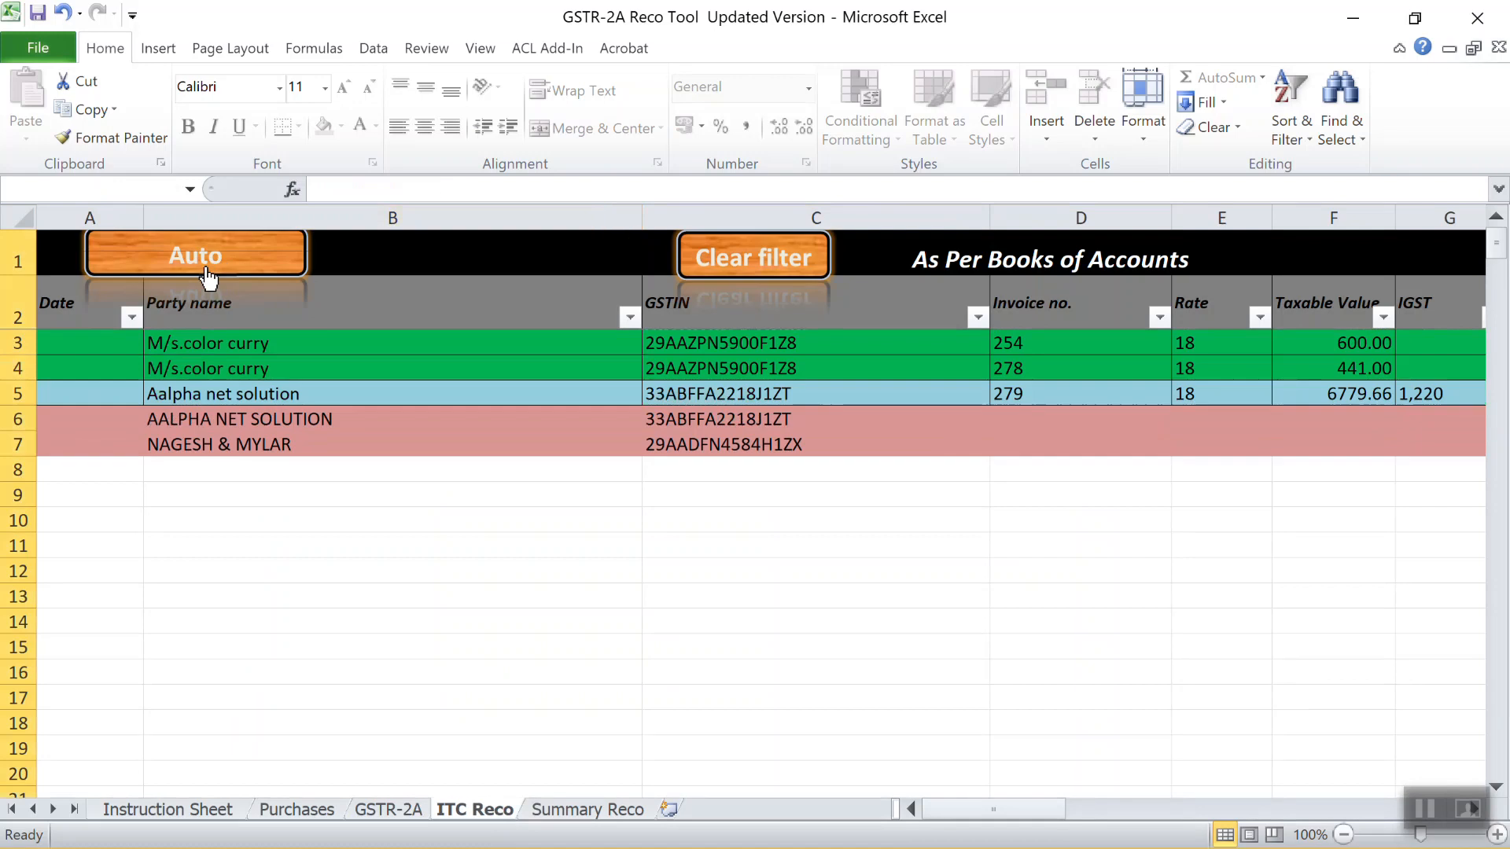
click(339, 340)
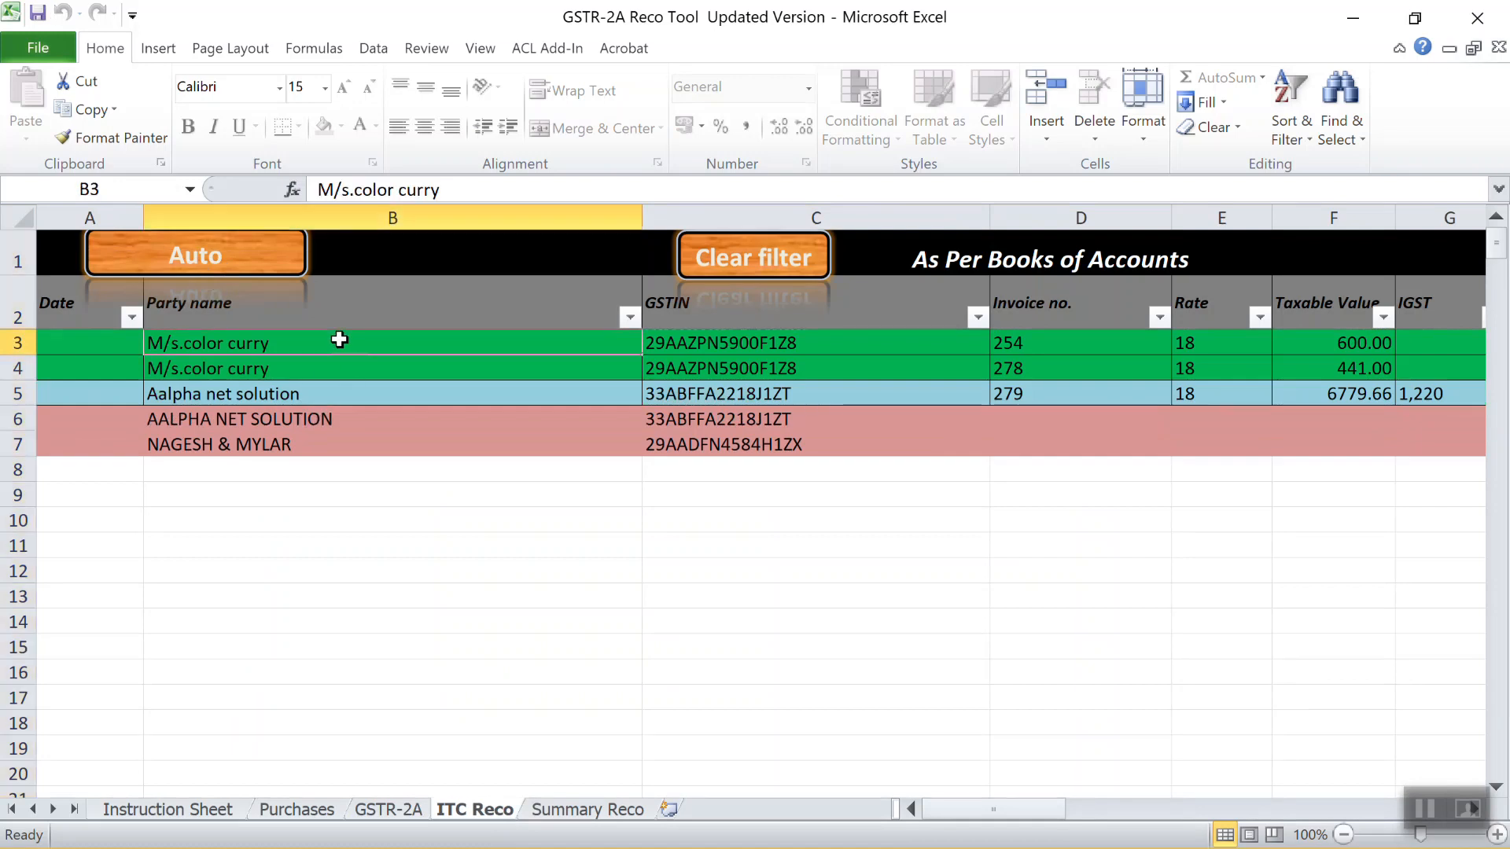
drag(339, 339, 341, 364)
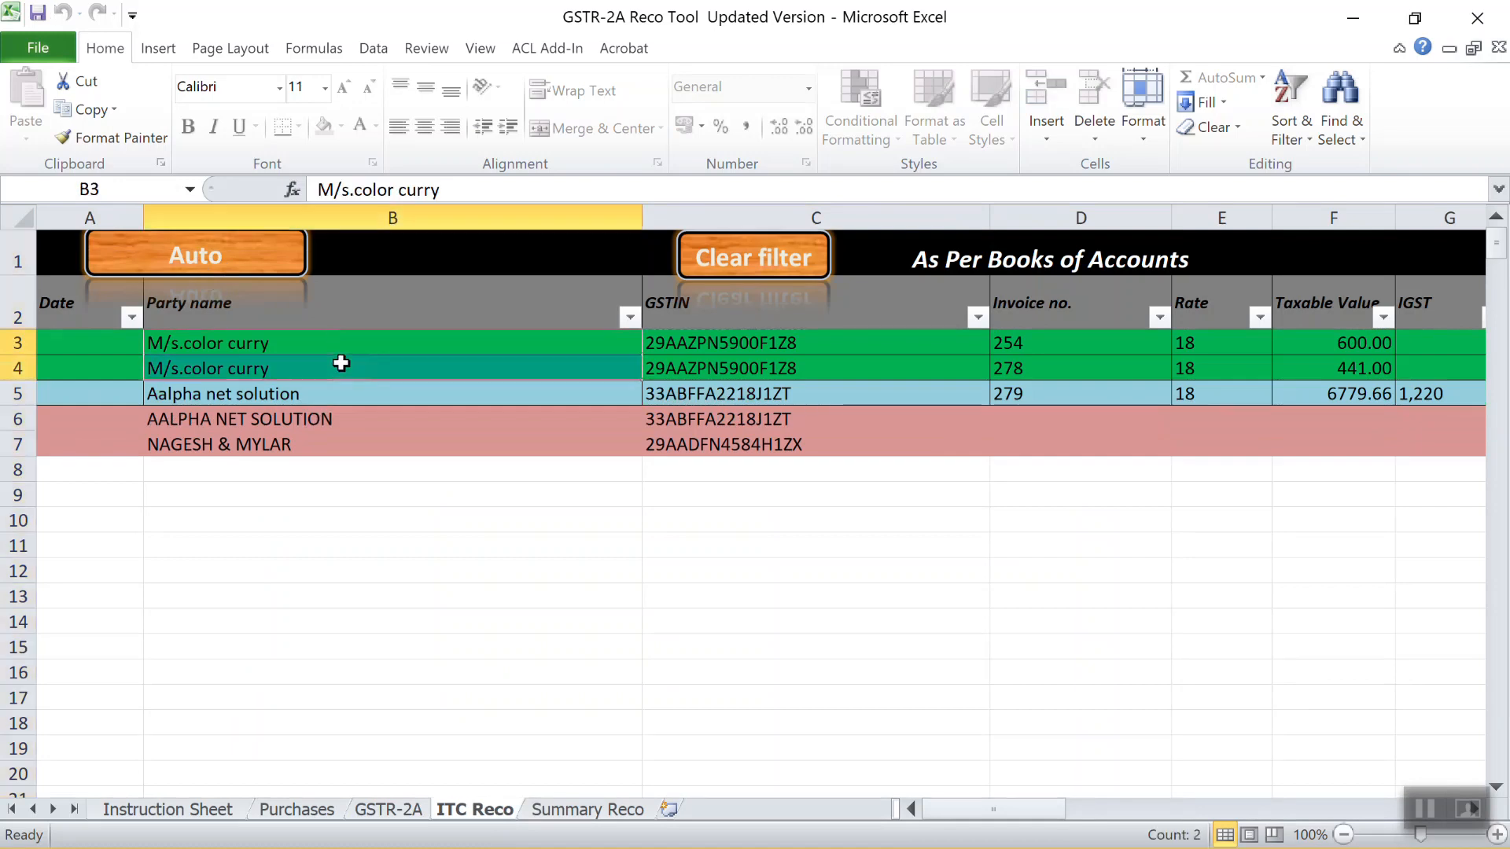
Examine the As Per Books of Accounts section of the ITC Reco sheet from the heading through row 7
key(Up)
key(Up)
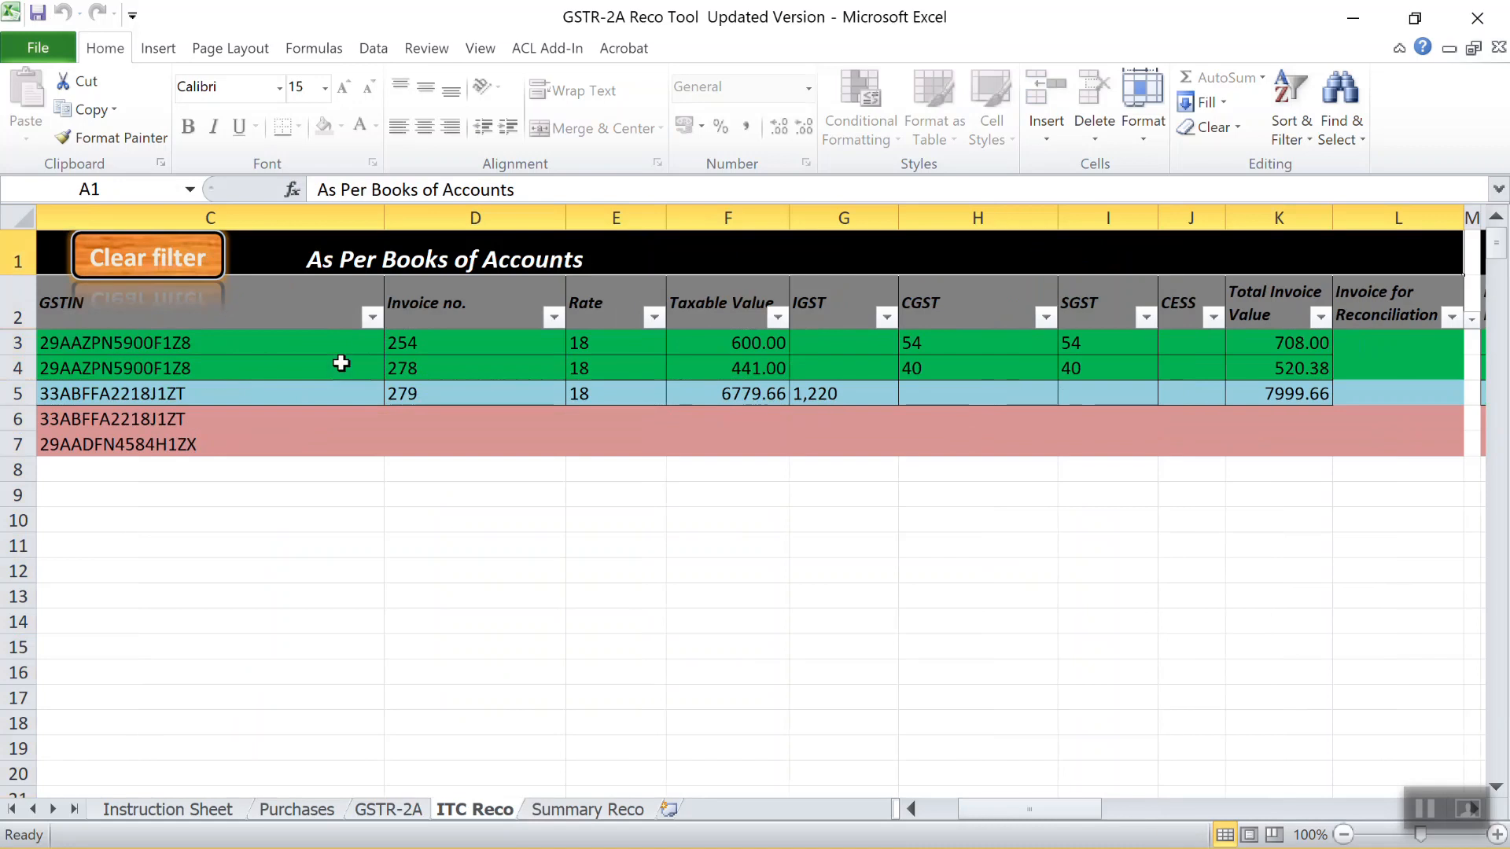
key(shift+Down)
key(shift+Down)
key(shift+Down)
key(shift+Down)
key(shift+Down)
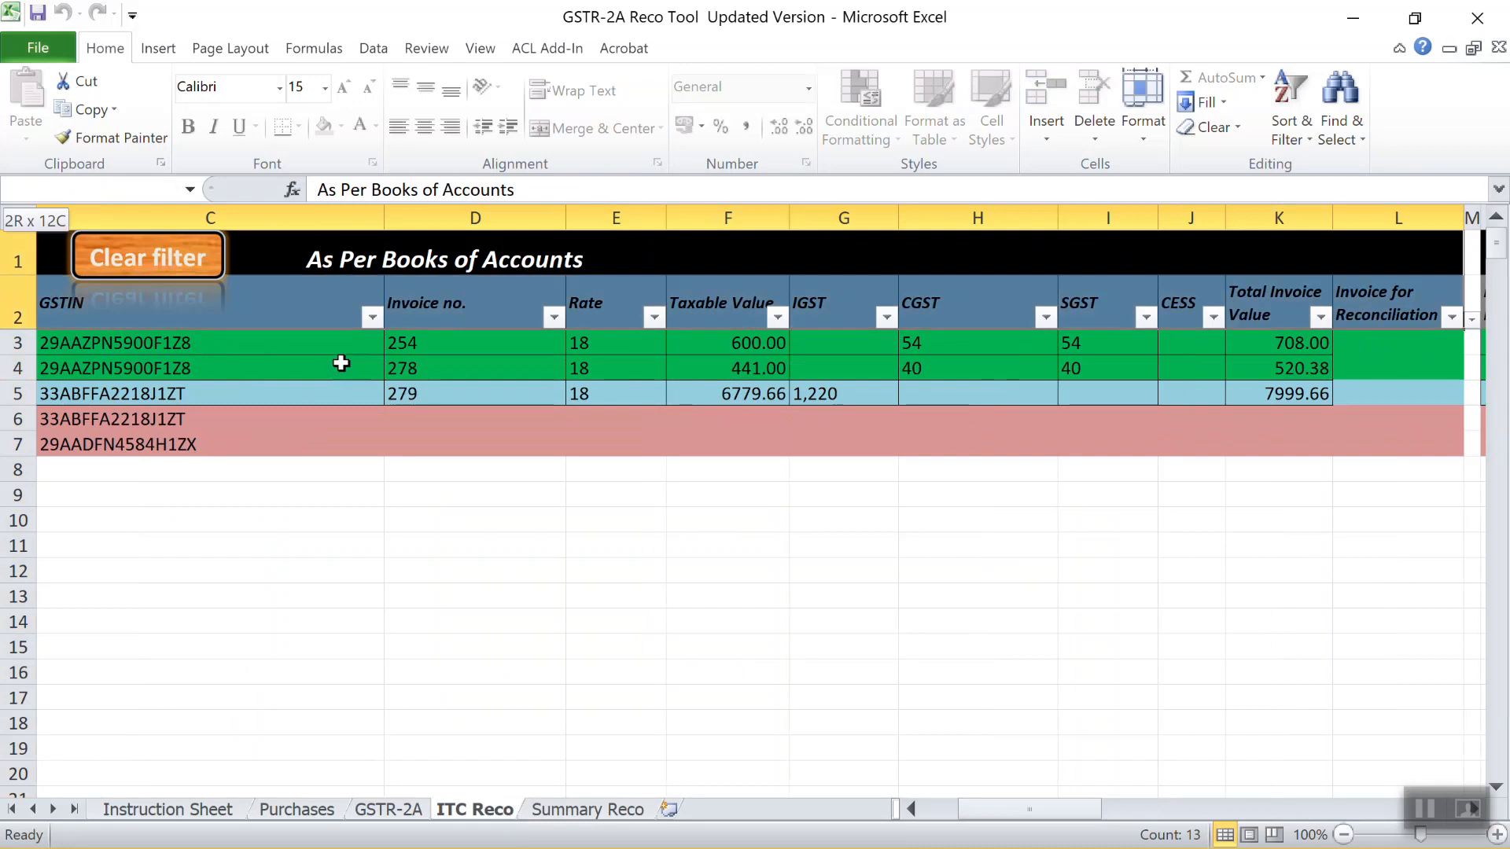
key(shift+Down)
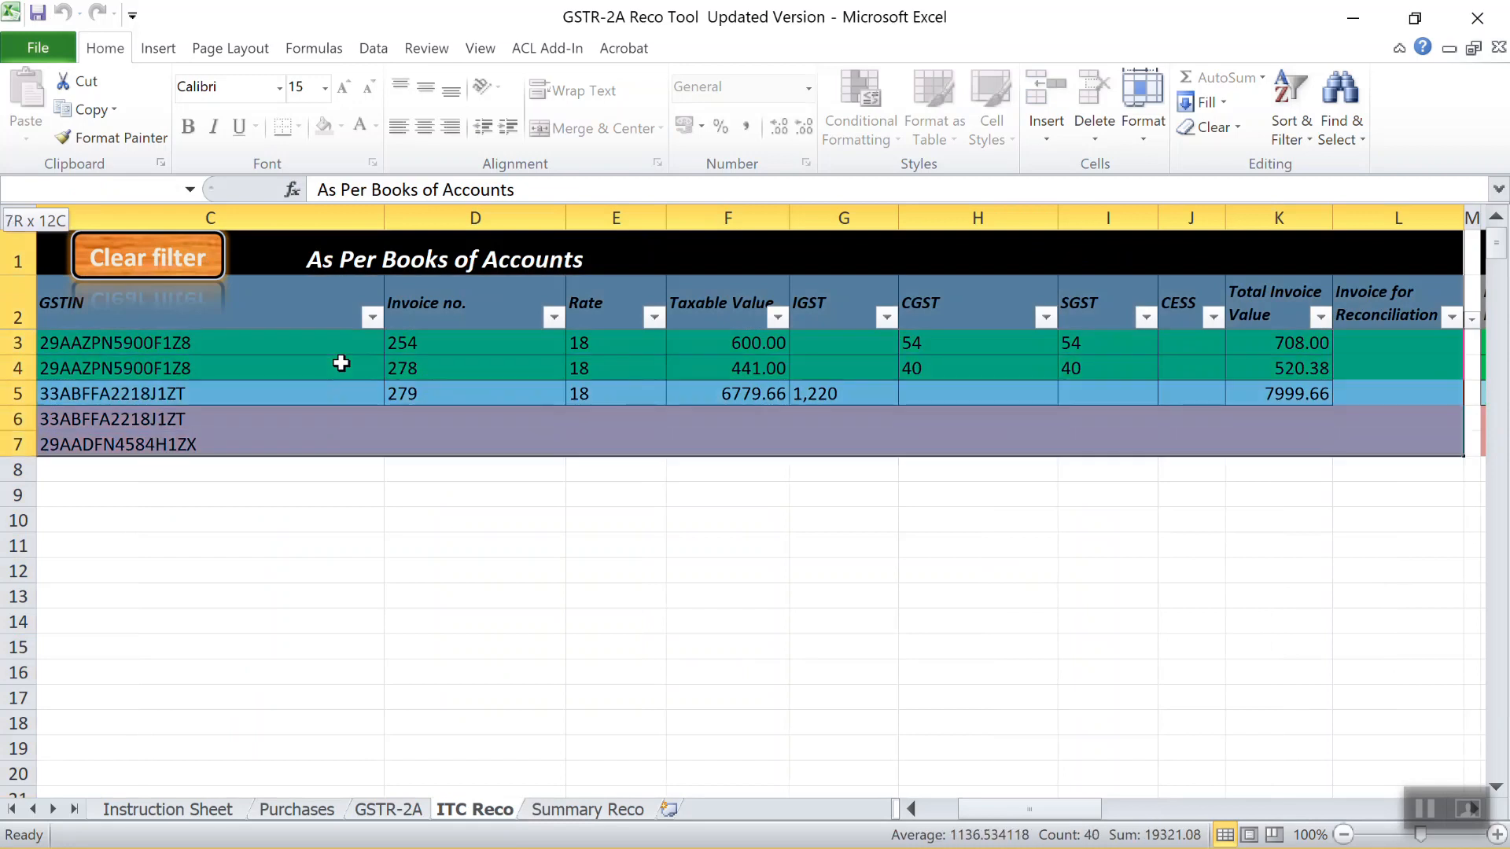
Examine the Reco section's client remarks, matching status and remarks columns from the heading through row 7
key(Right)
key(Right)
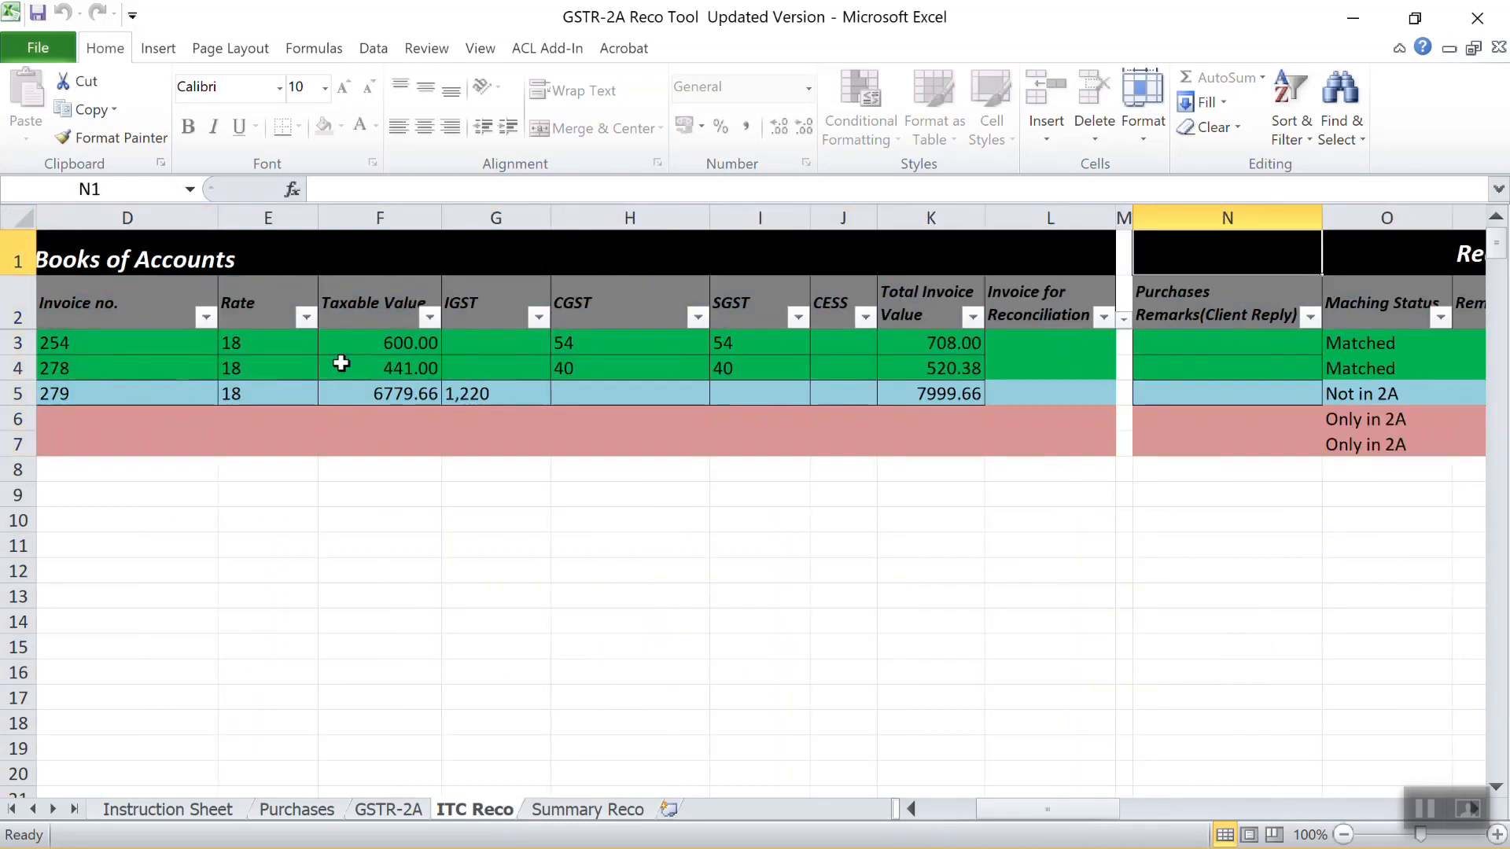
key(shift+Right)
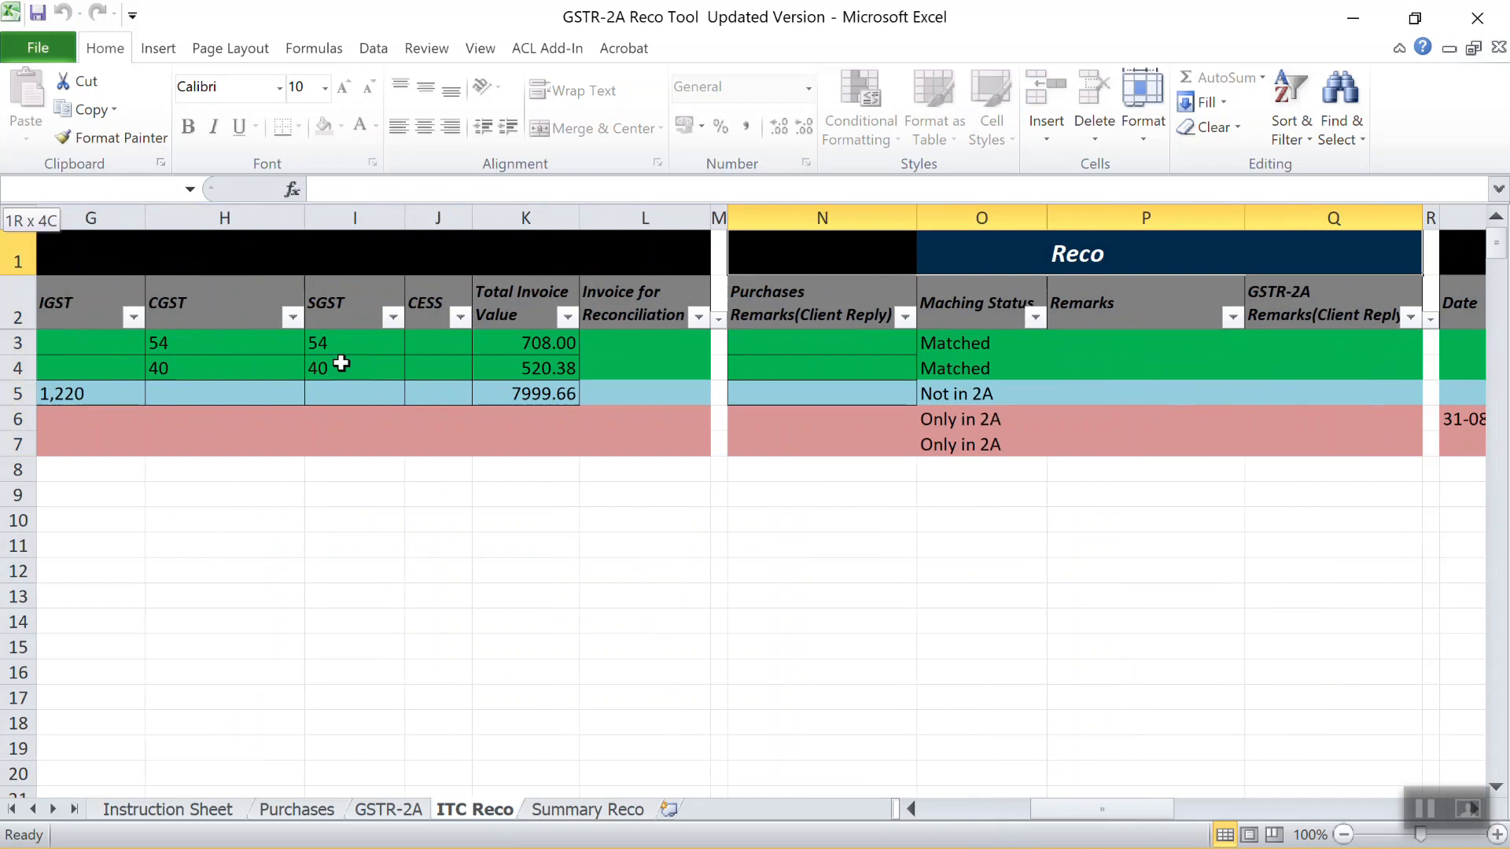
key(shift+Down)
key(shift+Down)
key(shift+Down)
key(shift+Down)
key(shift+Down)
key(shift+Down)
key(Right)
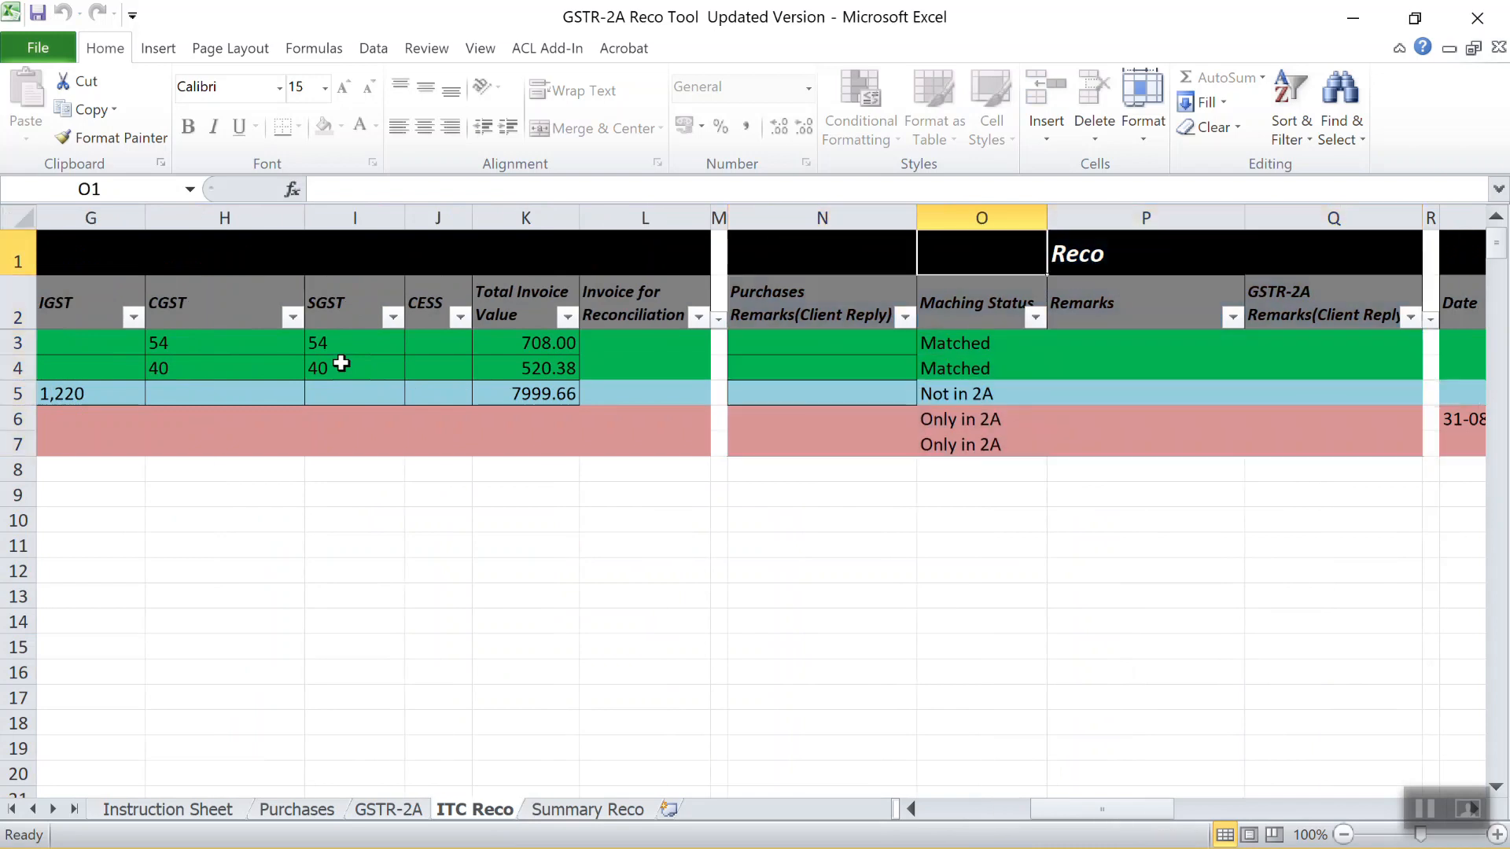
Examine the As per GSTR-2A section of the ITC Reco sheet from the heading through row 7
key(Right)
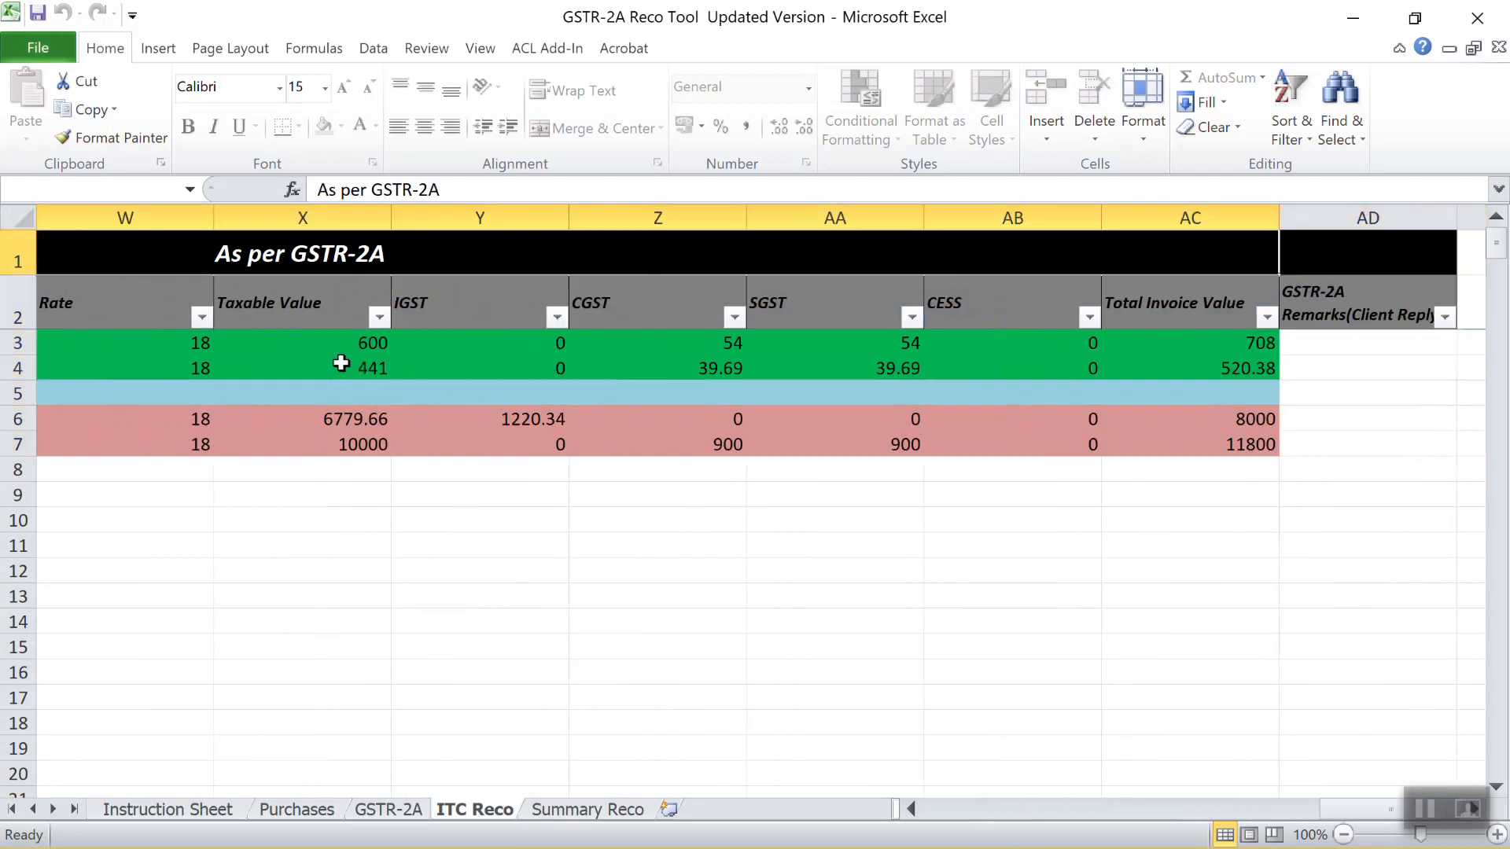
key(shift+Down)
key(shift+Down)
key(shift+Down)
key(shift+Down)
key(shift+Down)
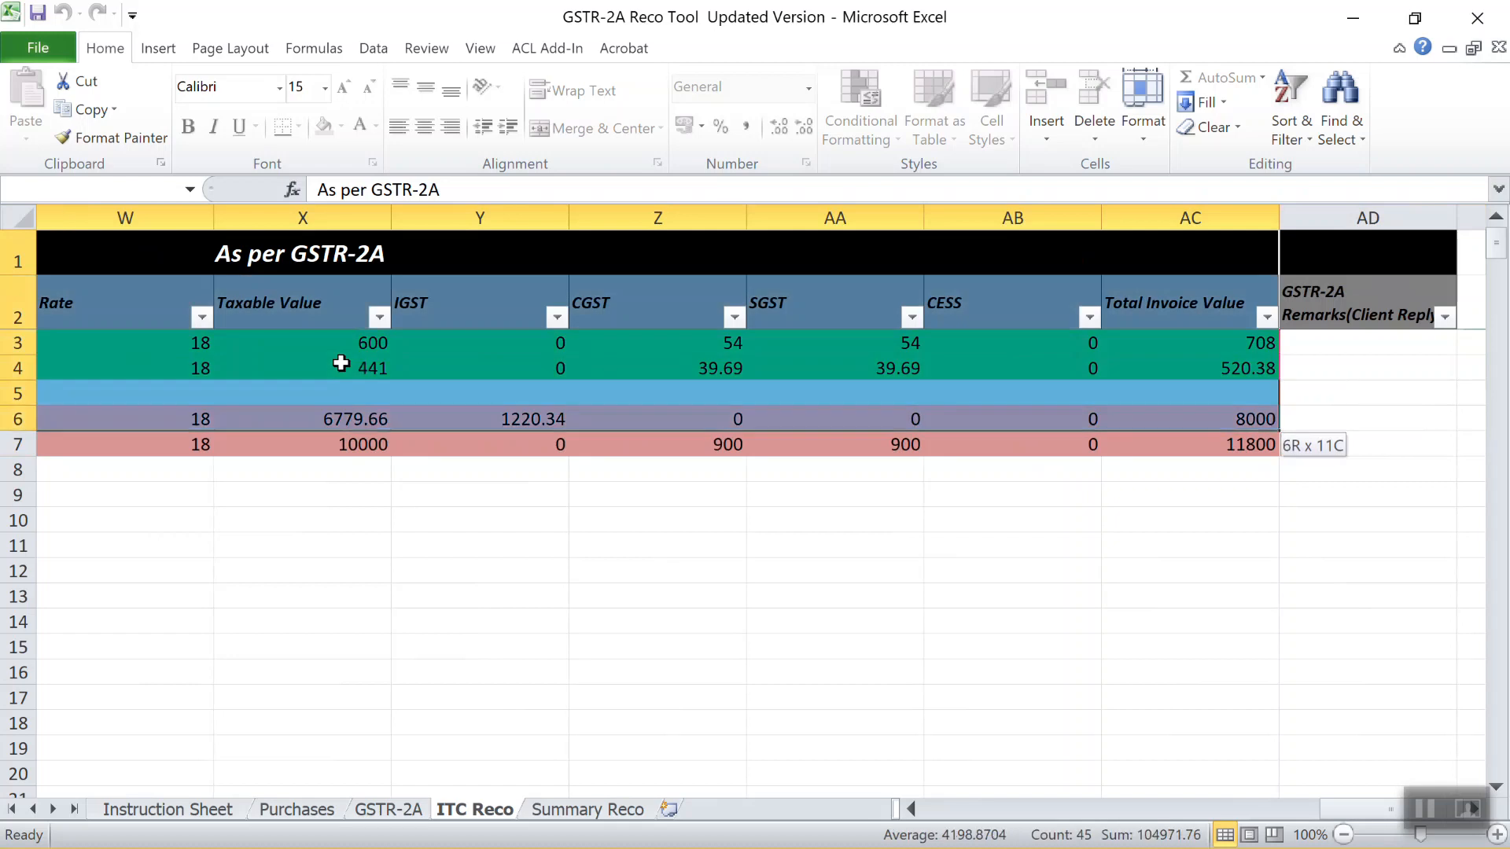
key(shift+Down)
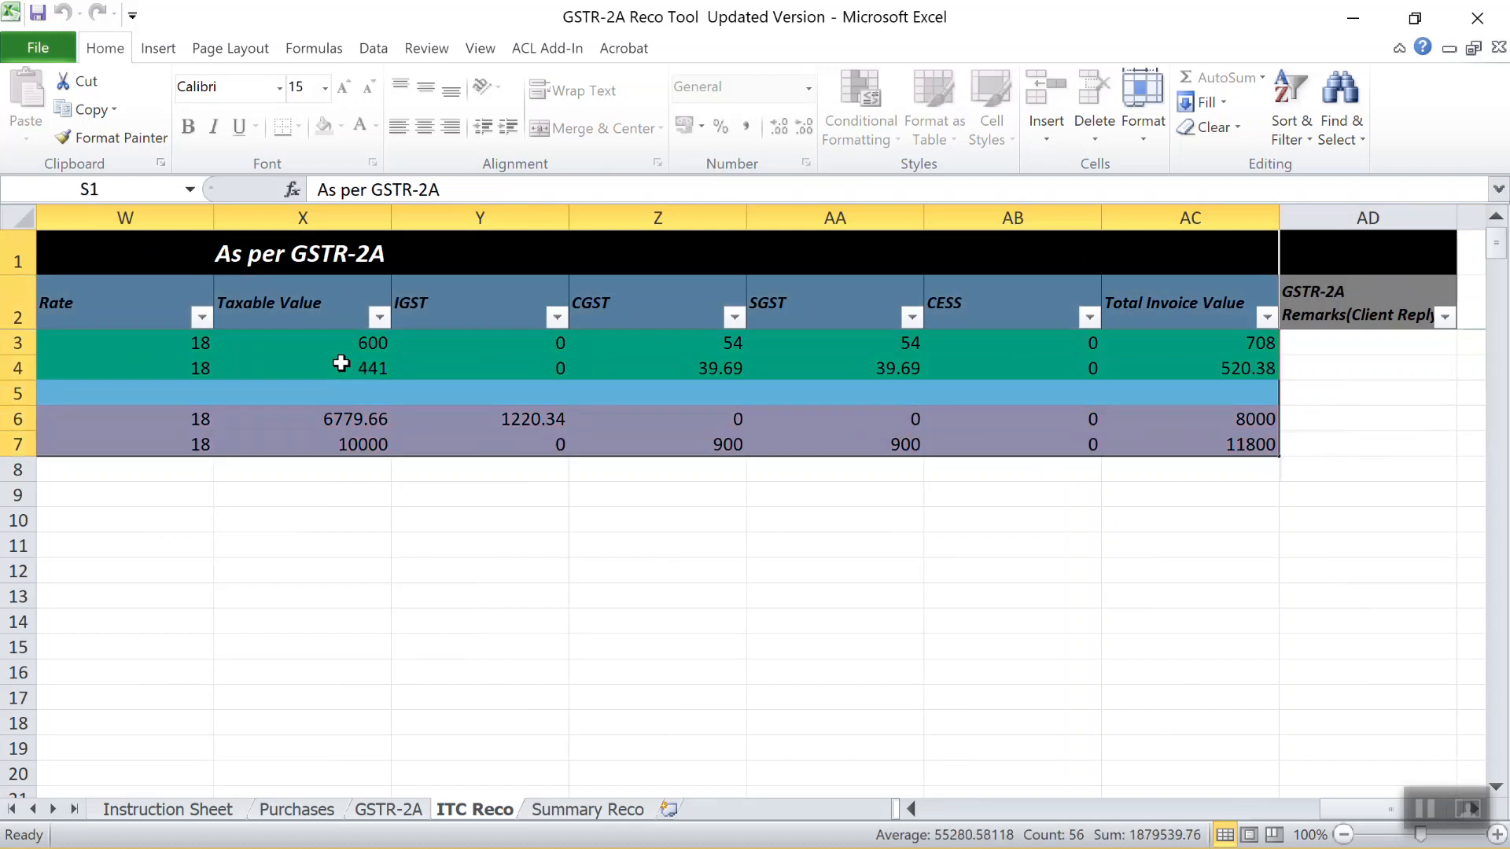
key(Left)
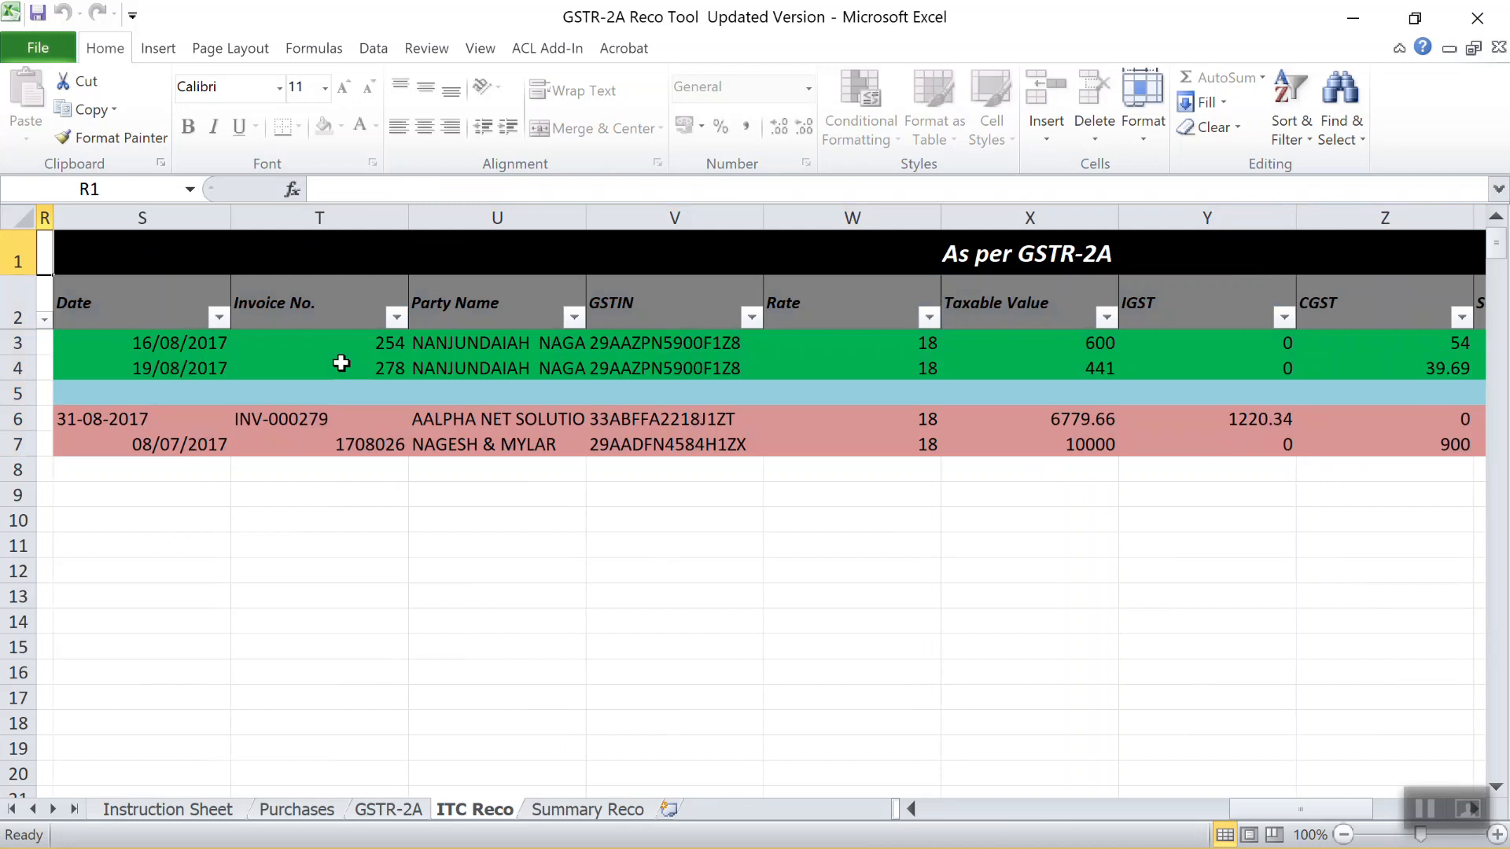
Check the total invoice values, matching status and remarks of invoices 254 and 278 on the ITC Reco sheet
key(Left)
key(Left)
key(Left)
key(Left)
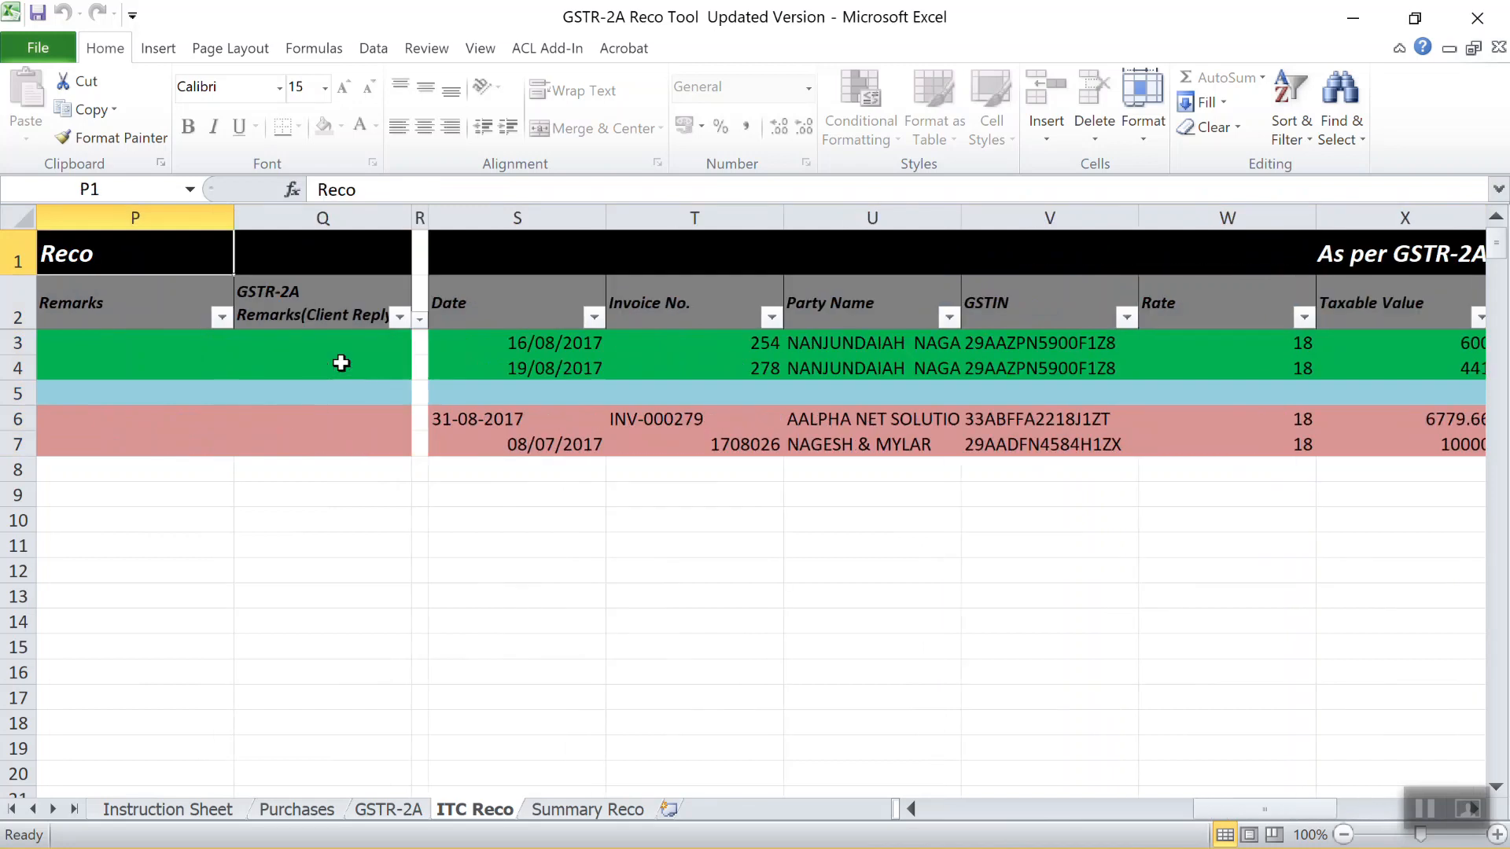
key(Down)
key(Down)
key(Left)
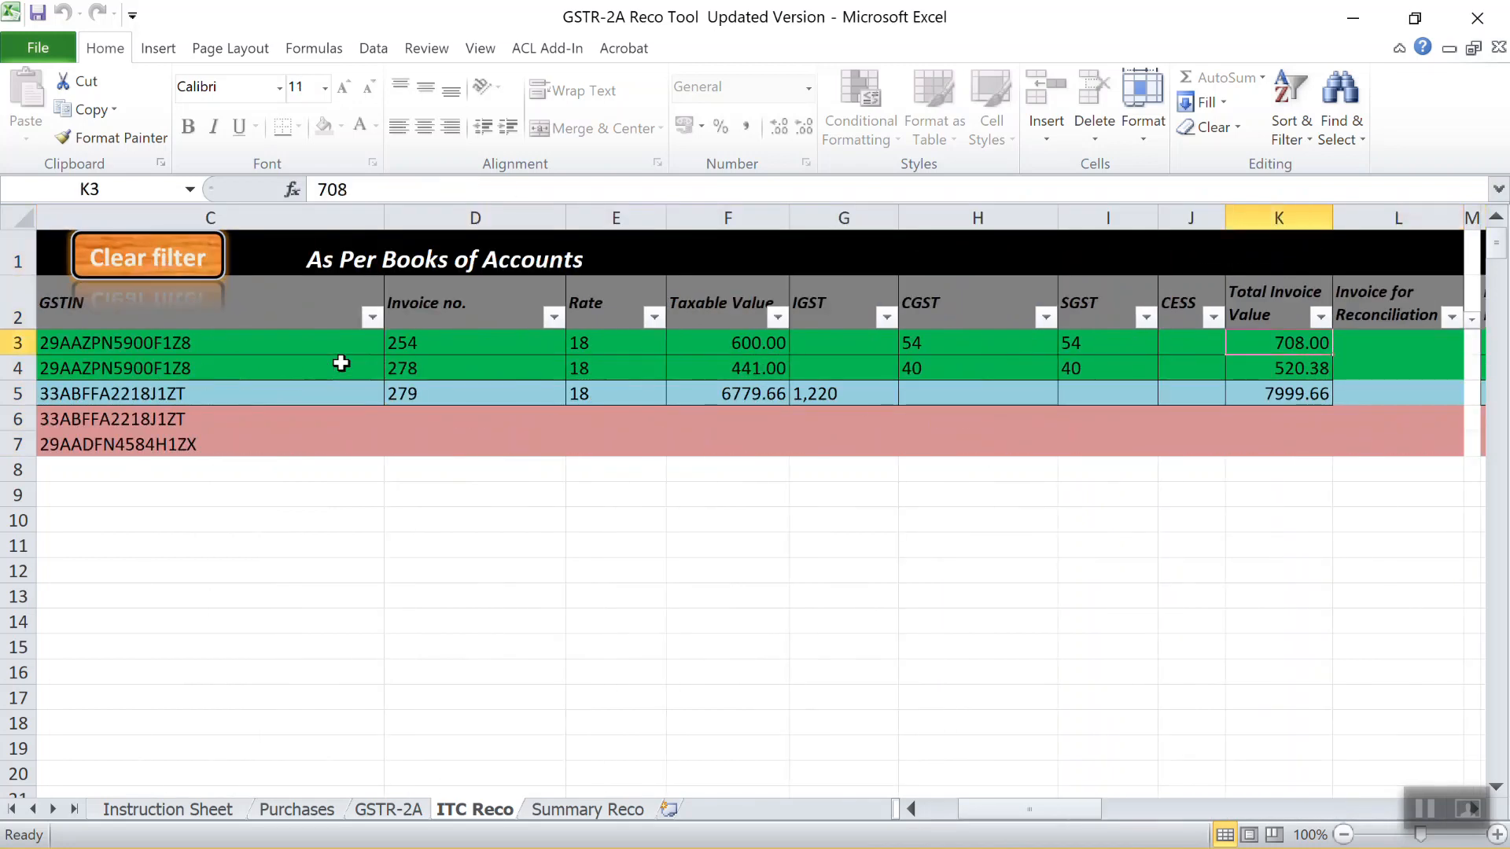
key(shift+Down)
key(Right)
key(Right)
key(Right)
key(Right)
key(Right)
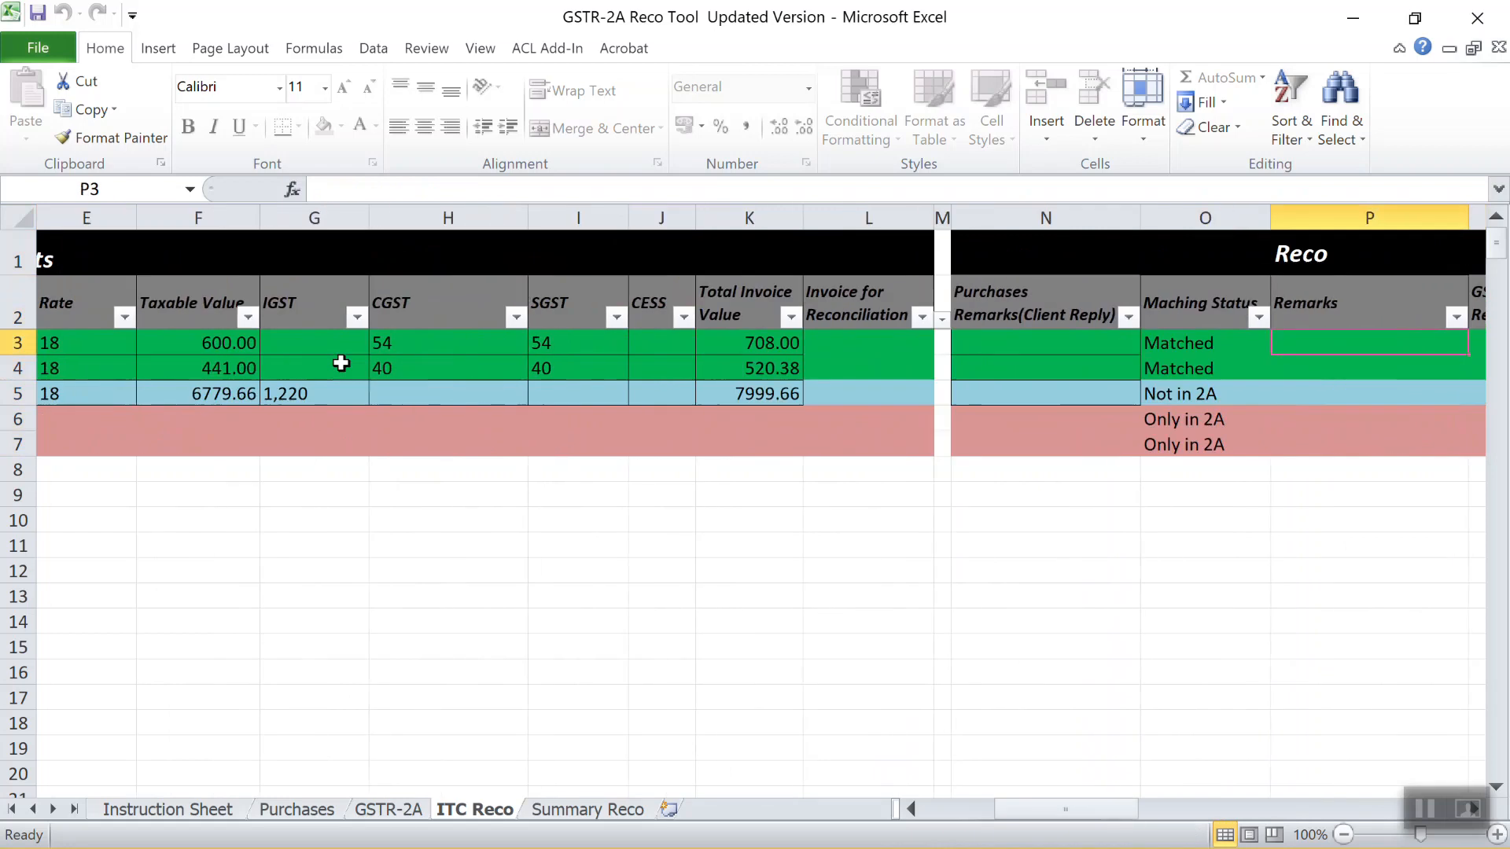
key(shift+Down)
Review the books details of invoice 254 in row 3, from party name to taxable value
key(Left)
key(Left)
key(Left)
key(Left)
key(Left)
key(Left)
key(Left)
key(Left)
key(Left)
key(Left)
key(Left)
key(Left)
key(Left)
key(Left)
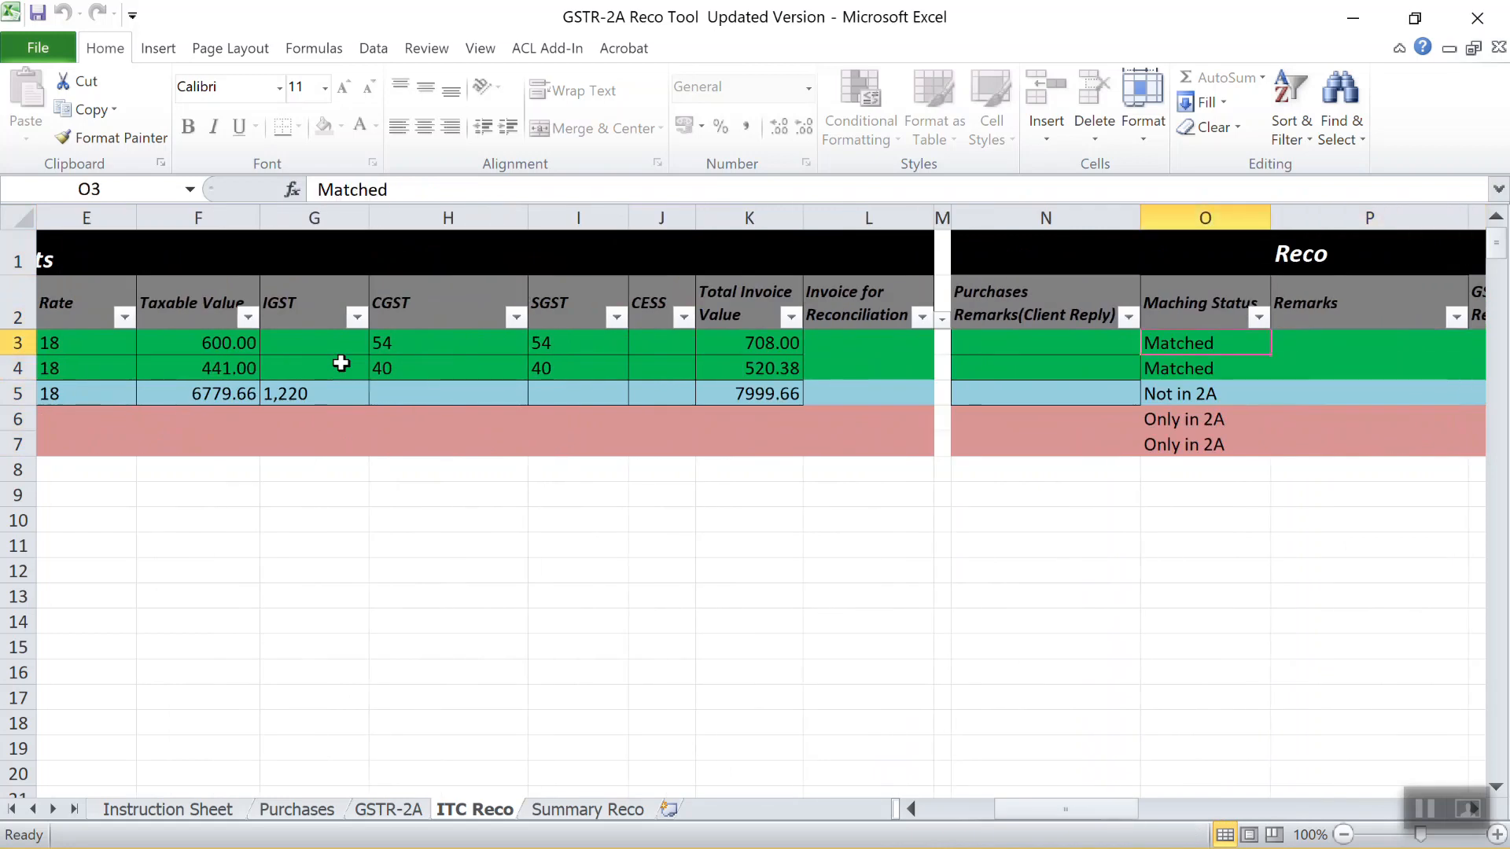
key(shift+Right)
key(shift+Right)
key(shift+Right)
key(shift+Right)
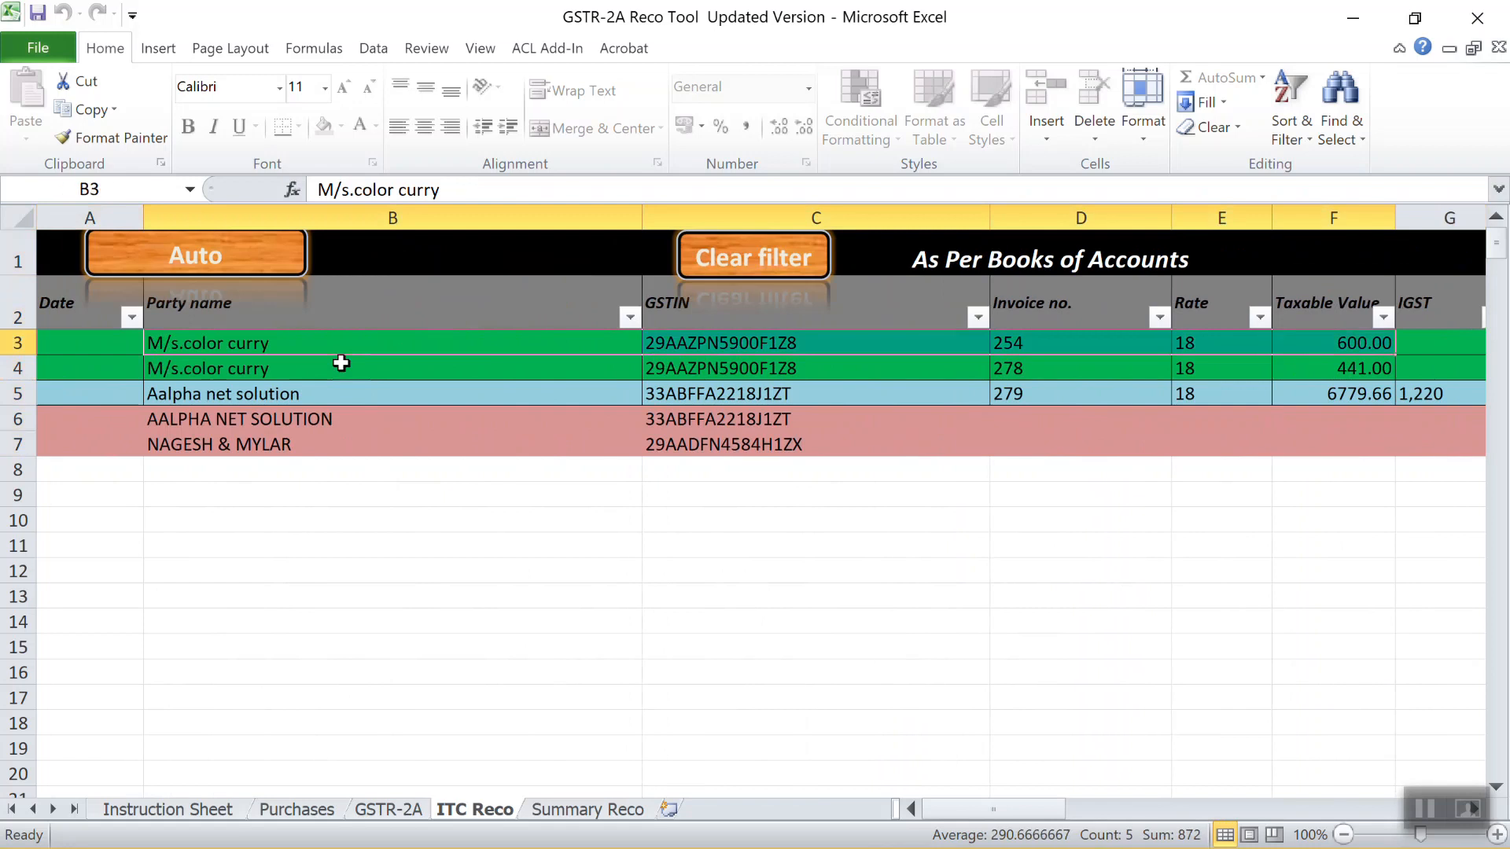
Follow row 3 of the ITC Reco sheet across to its matching status and remarks in the Reco section
key(Right)
key(Right)
key(Right)
key(Right)
key(Right)
key(Right)
key(Right)
key(Right)
key(Right)
key(Right)
key(Right)
key(Right)
key(Right)
key(Right)
key(Right)
key(Left)
key(Left)
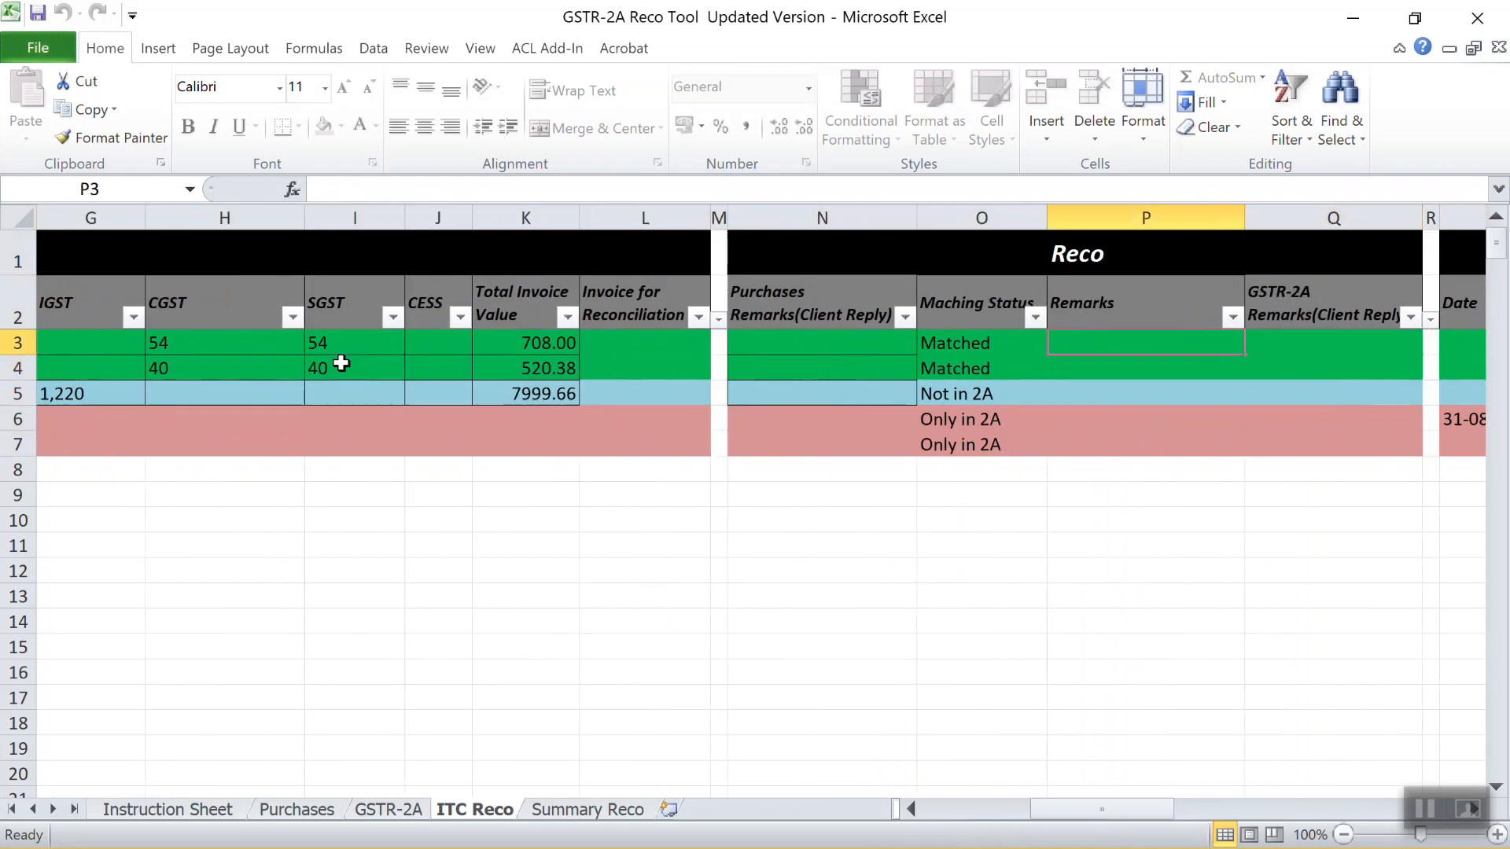
Filter the Maching Status column of the ITC Reco sheet to show only Matched invoices
key(Up)
key(alt+Down)
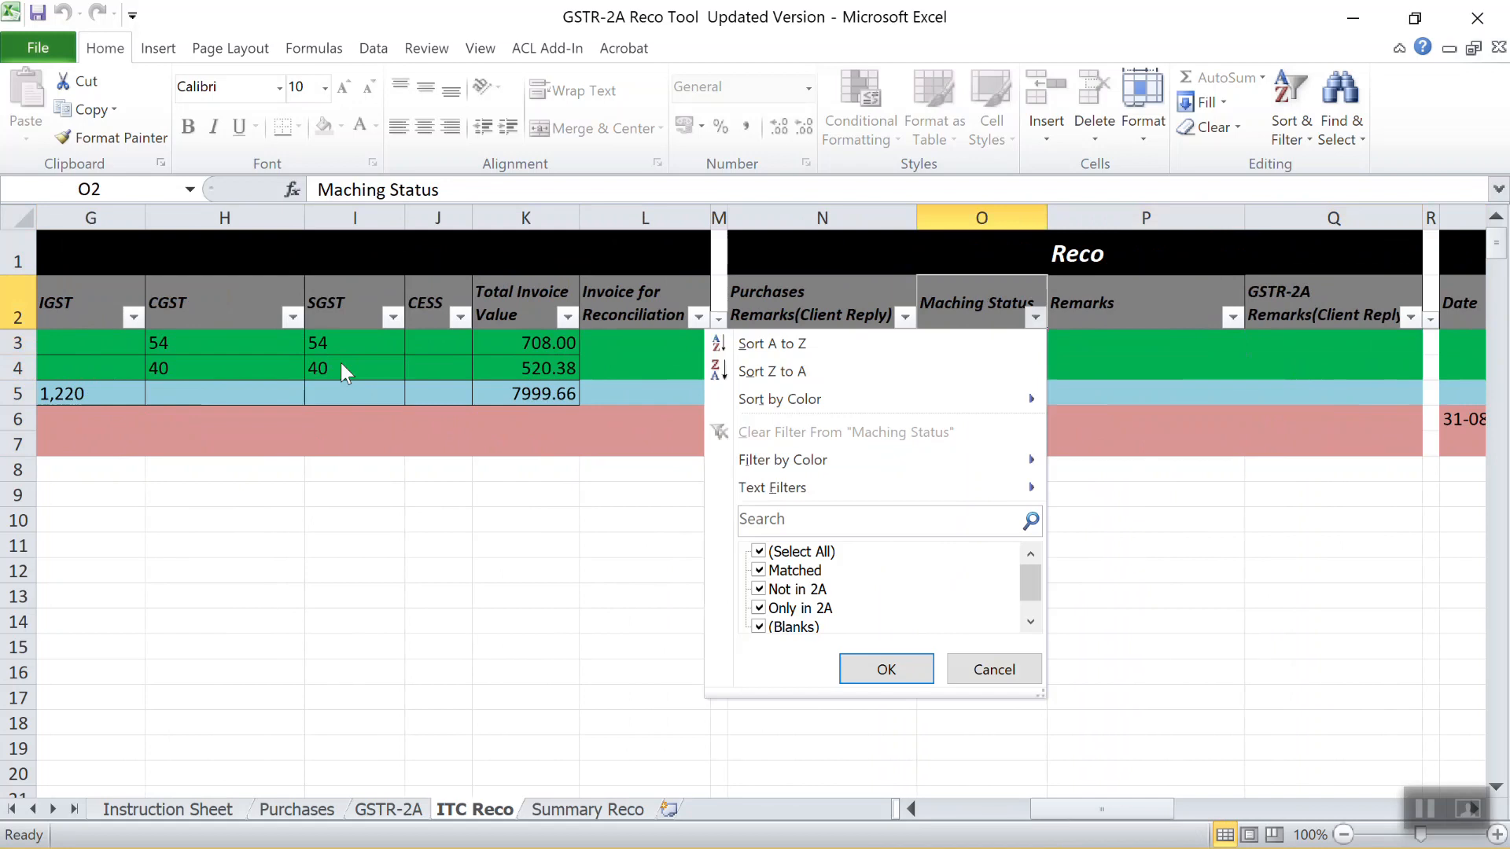
key(Tab)
key(Tab)
key(space)
key(Down)
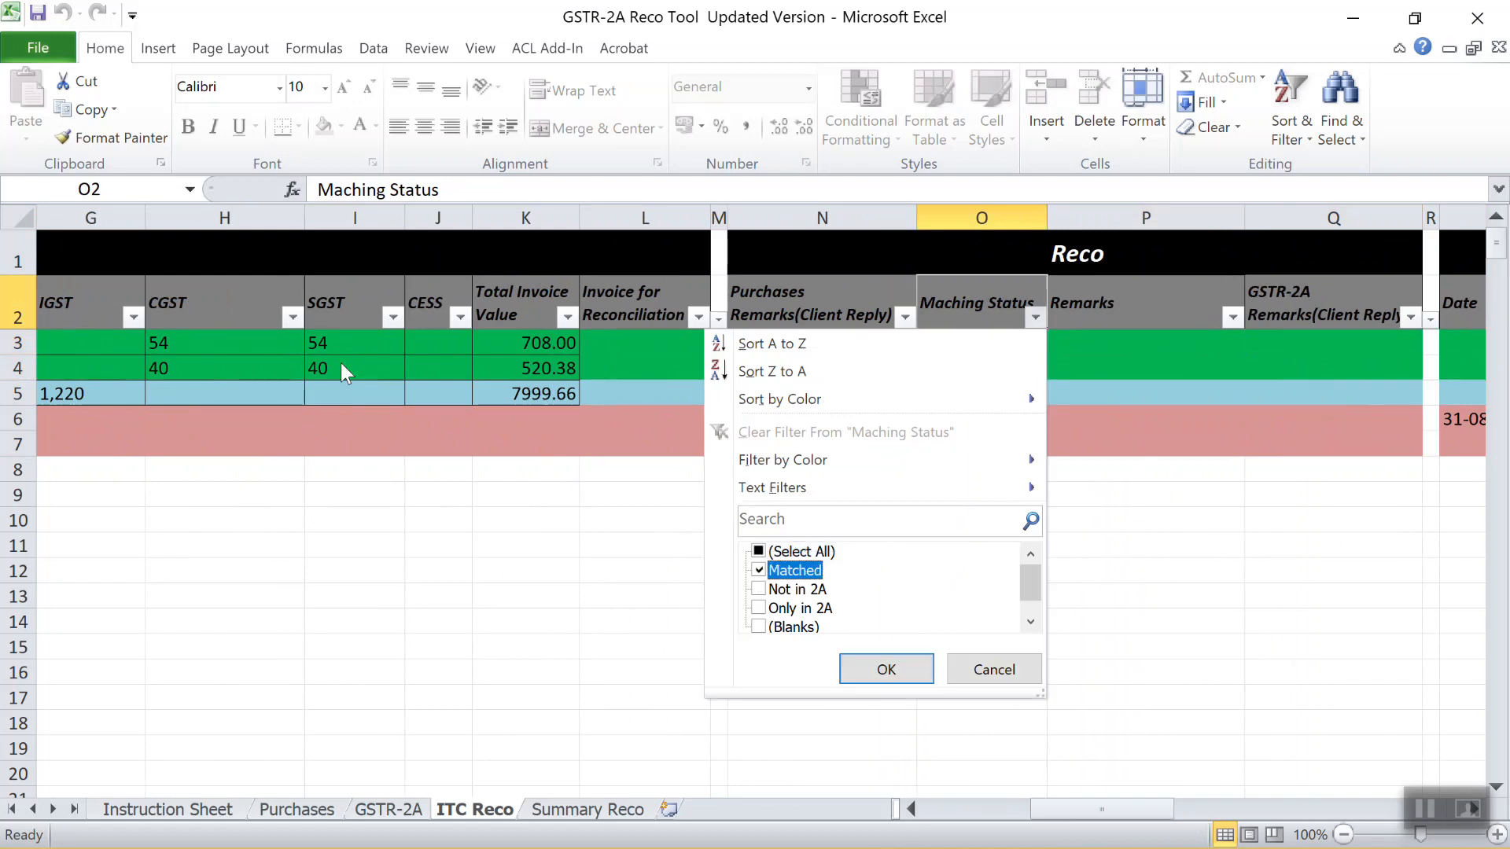
key(space)
key(Return)
Scan the matched invoices from the Reco section into the As per GSTR-2A columns
key(Down)
key(shift+Down)
key(Right)
key(Right)
key(Right)
key(Right)
key(Right)
key(Right)
key(Right)
key(Right)
key(Right)
key(Right)
key(Right)
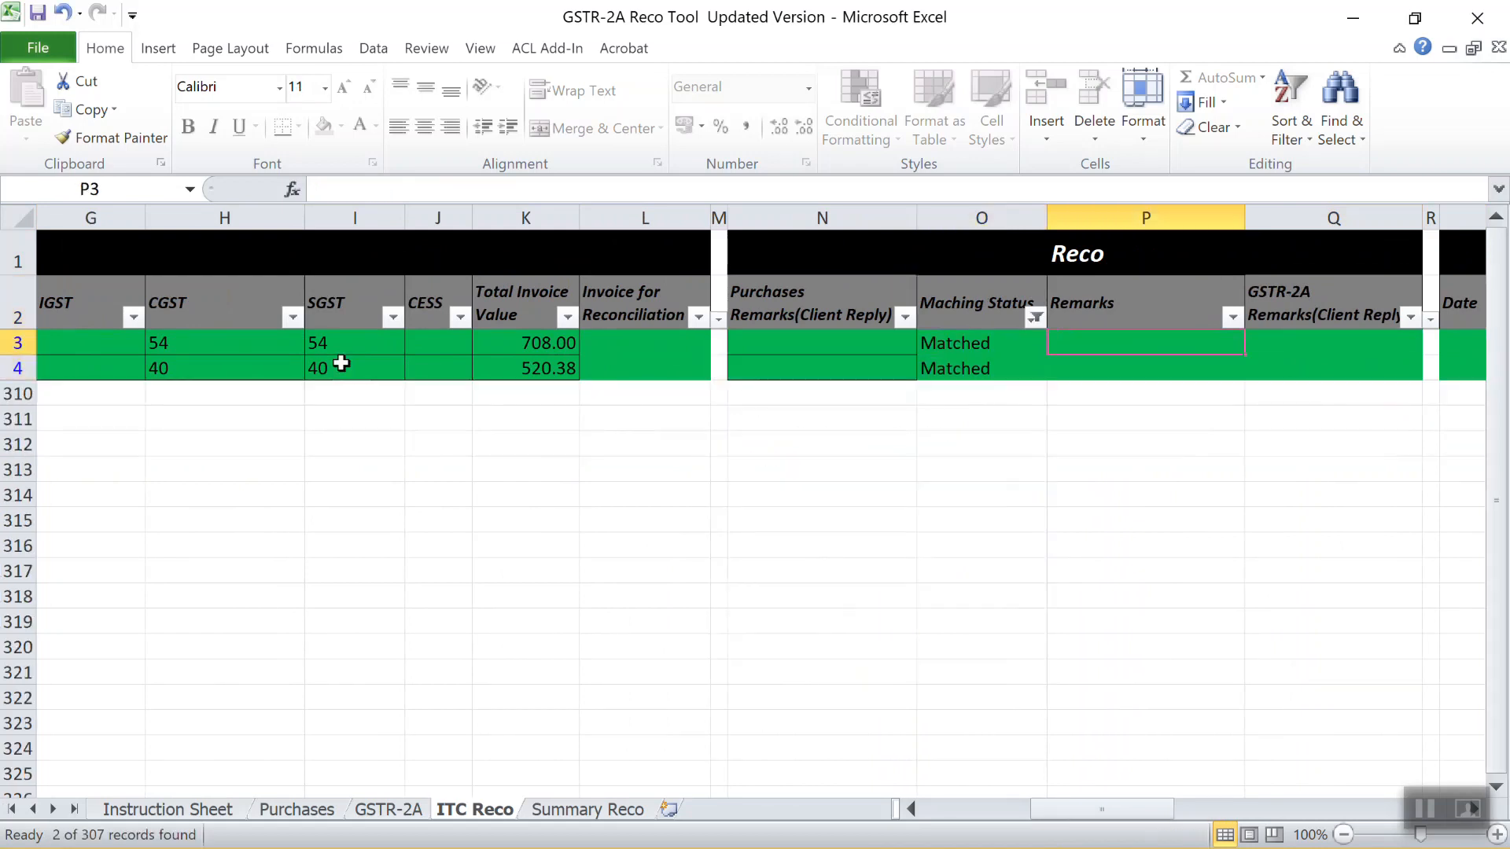
Review the matched invoice in row 3 back through its books columns to the party name and GSTIN
key(Left)
key(Left)
key(Left)
key(Left)
key(Left)
key(Left)
key(Left)
key(Left)
key(Left)
key(Left)
key(Left)
key(Left)
key(Left)
key(Left)
key(Left)
key(Left)
key(Left)
key(Left)
key(Left)
key(Left)
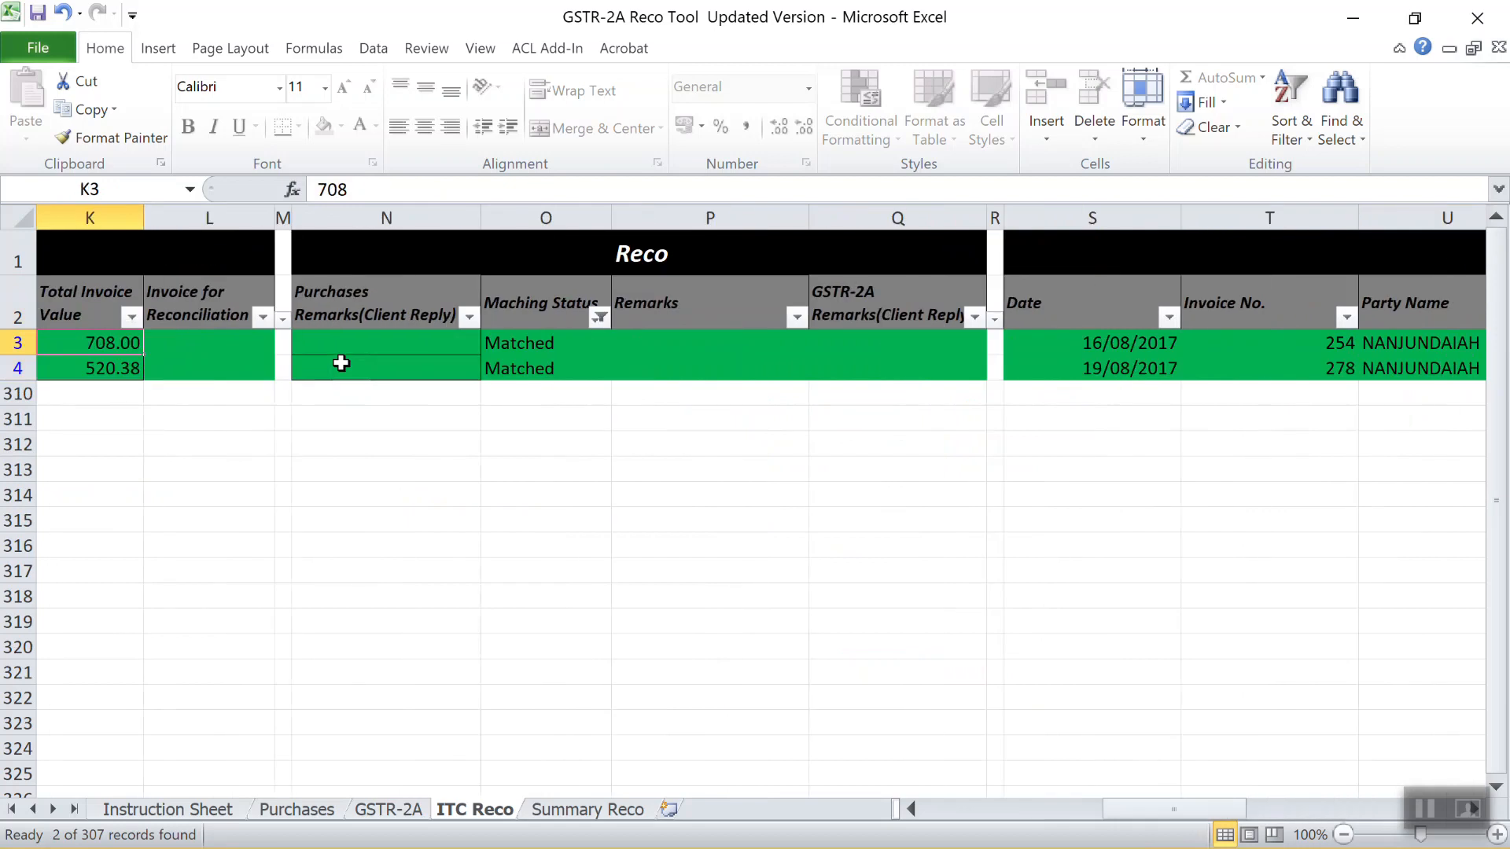
key(Left)
key(shift+Right)
key(shift+Right)
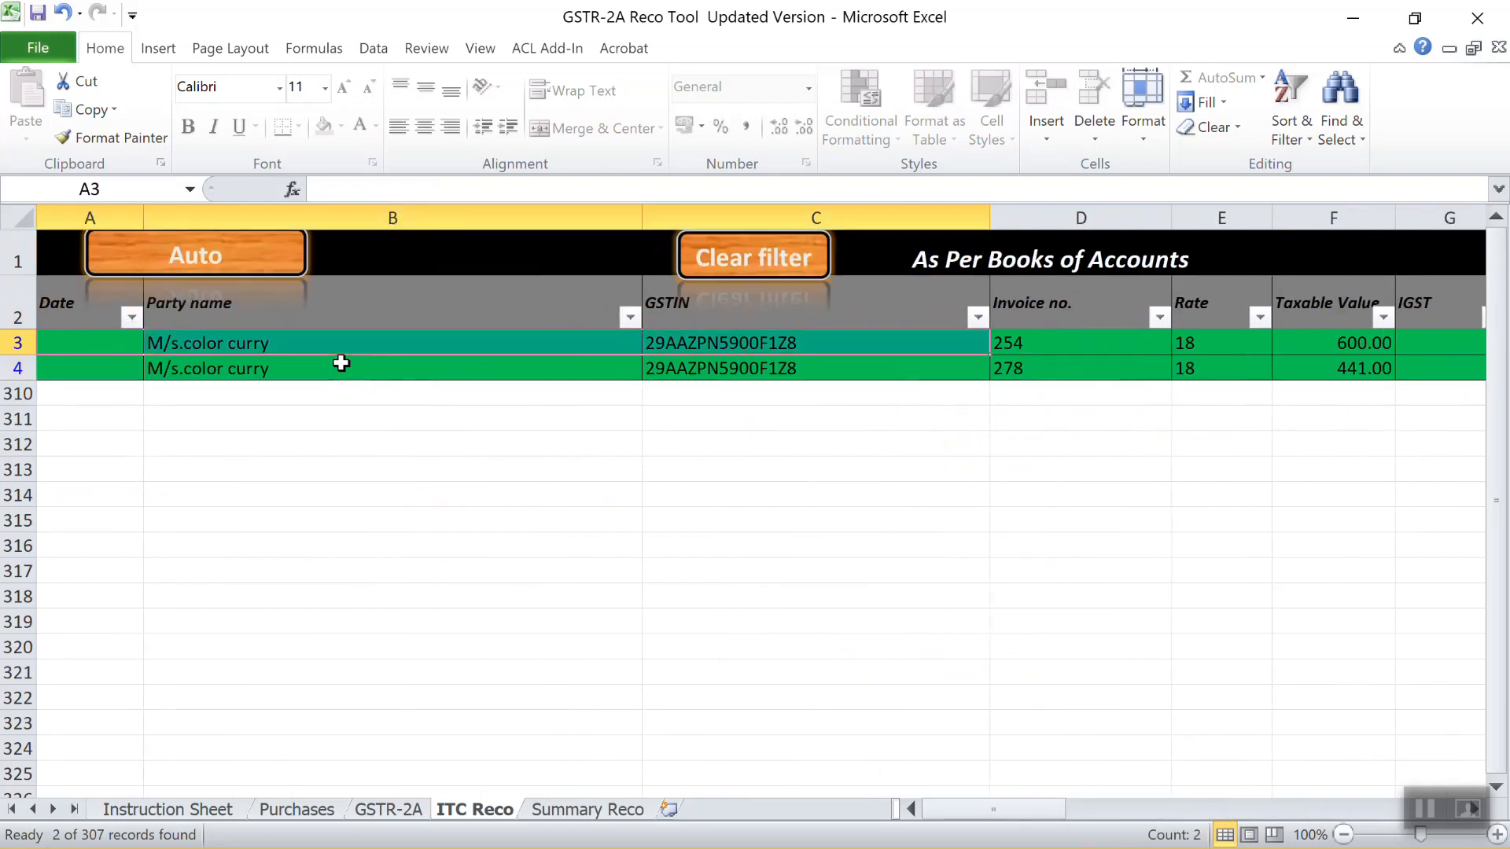
Follow row 3 from its books details across to the total invoice value in the As per GSTR-2A section
key(Right)
key(Right)
key(Right)
key(Right)
key(Right)
key(Right)
key(Right)
key(Right)
key(Right)
key(Right)
key(Right)
key(Right)
key(Right)
key(Right)
key(Right)
key(Right)
key(Right)
key(Right)
key(Right)
key(Right)
key(Right)
key(Right)
key(Right)
key(Right)
key(Right)
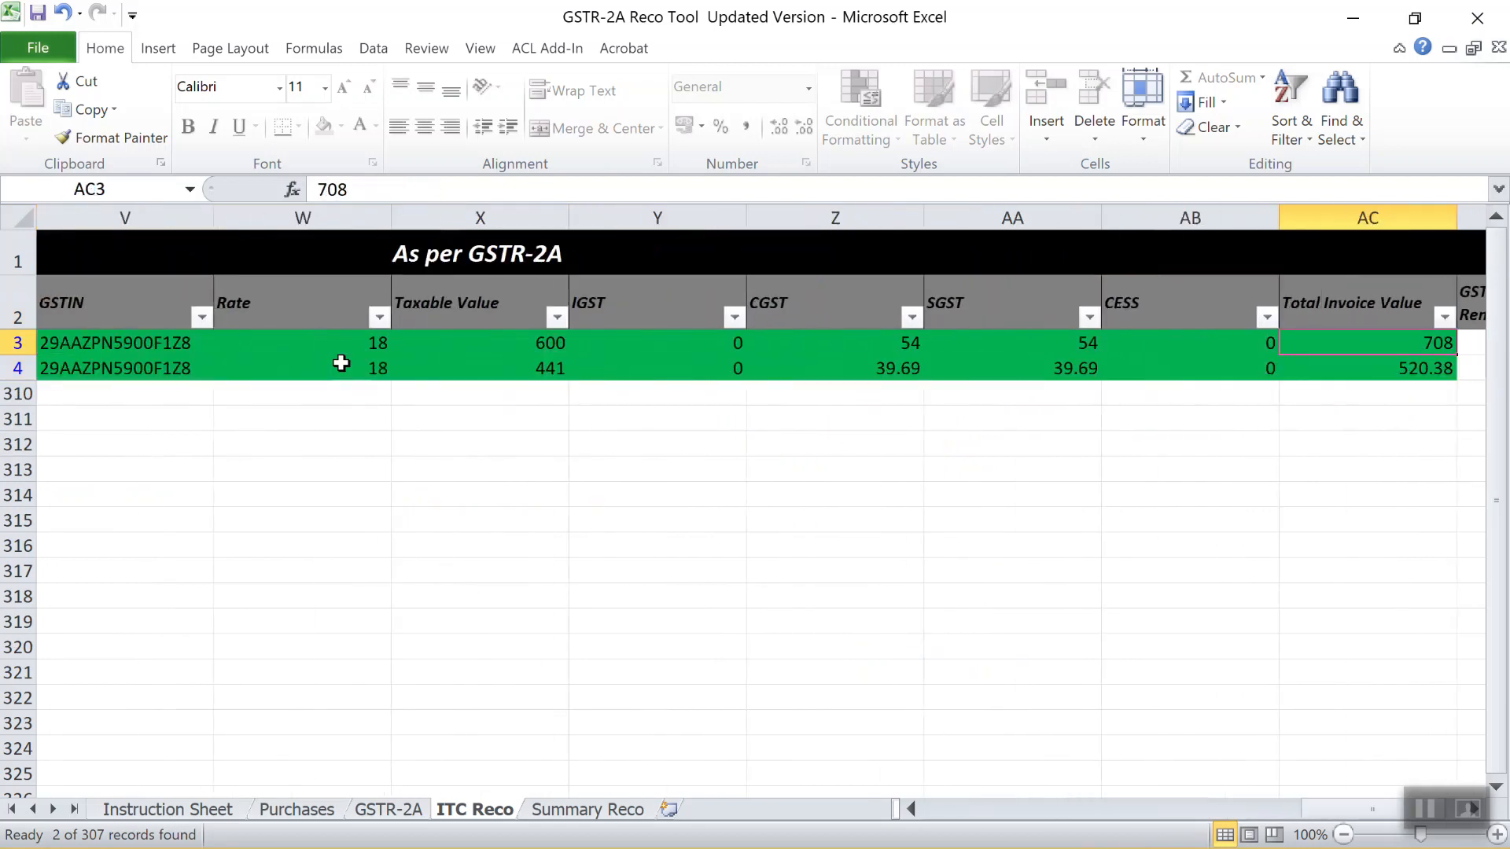
Check the As per GSTR-2A heading and details, ending at the matching status of invoice 278 in row 4
key(ctrl+Right)
key(ctrl+Left)
key(ctrl+Left)
key(ctrl+Up)
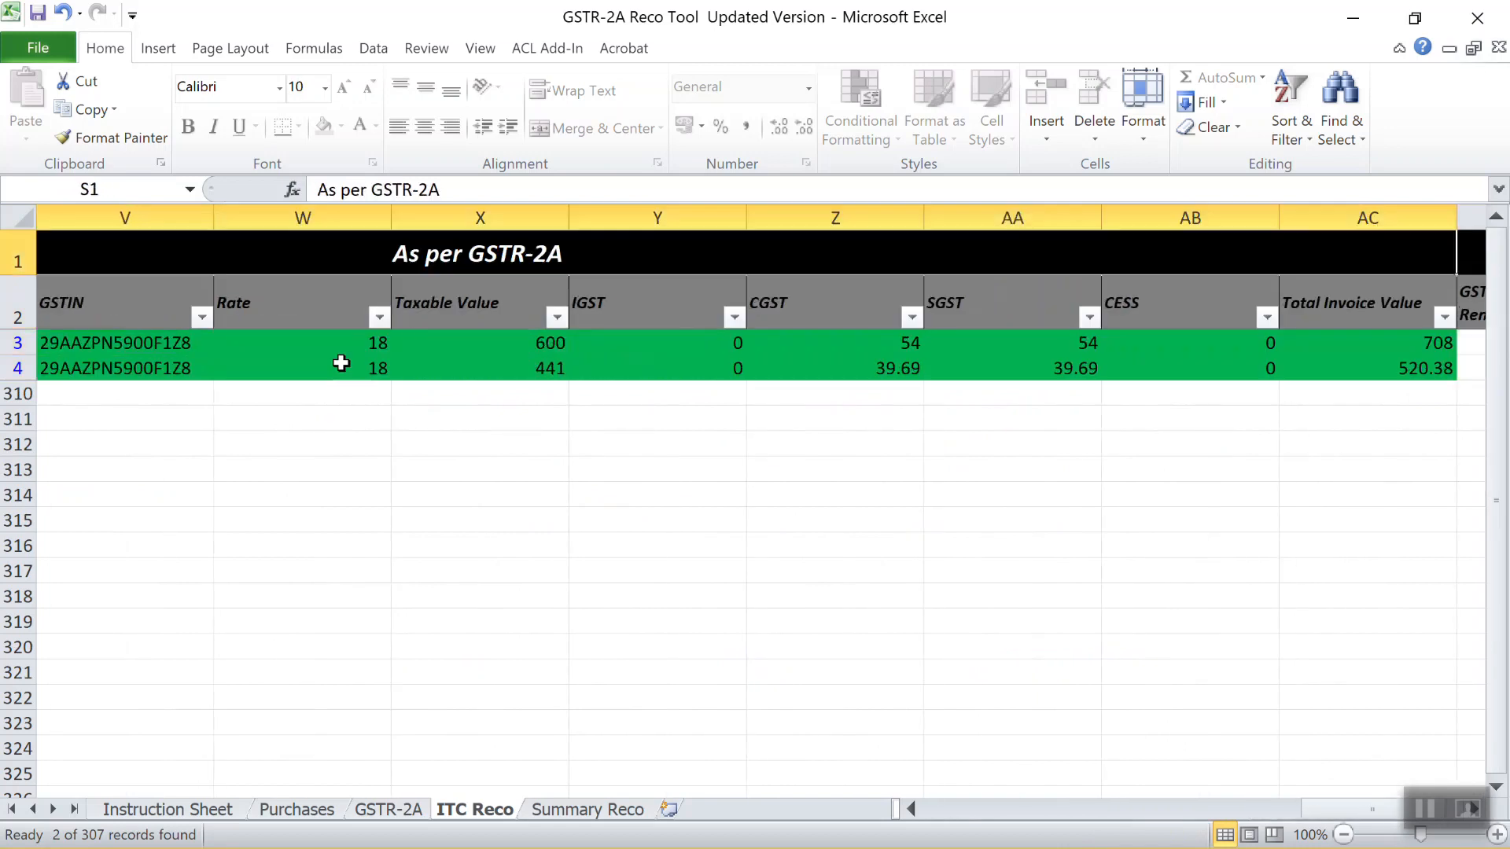
key(ctrl+Down)
key(Left)
key(Left)
key(Left)
key(Left)
key(Left)
key(Left)
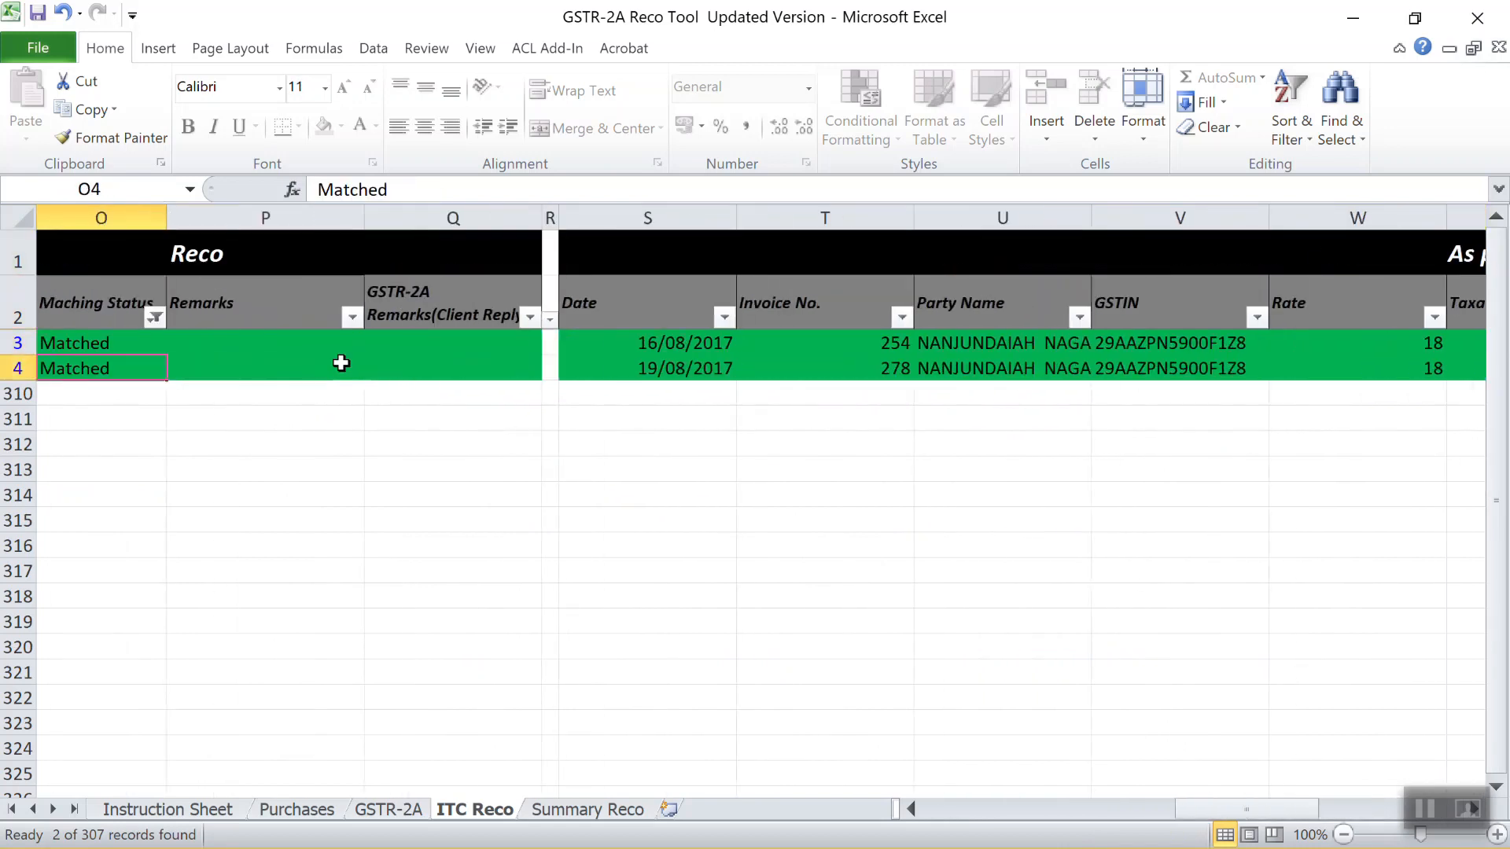
Change the Maching Status filter to show only the Not in 2A invoices
key(Left)
key(Up)
key(Right)
key(Right)
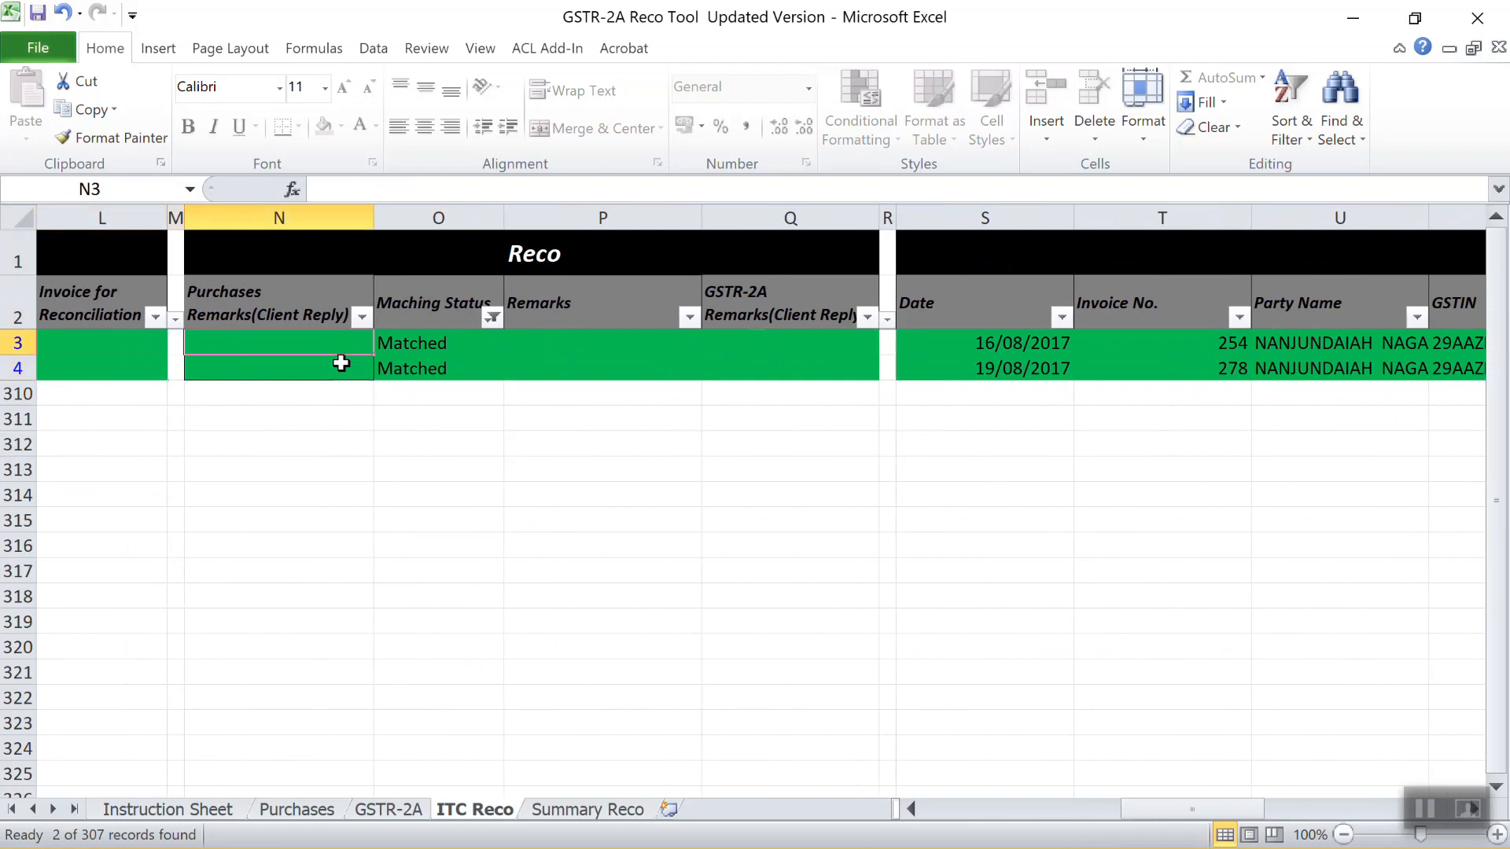
key(Right)
key(Up)
key(alt+Down)
key(Up)
key(Up)
key(Down)
key(space)
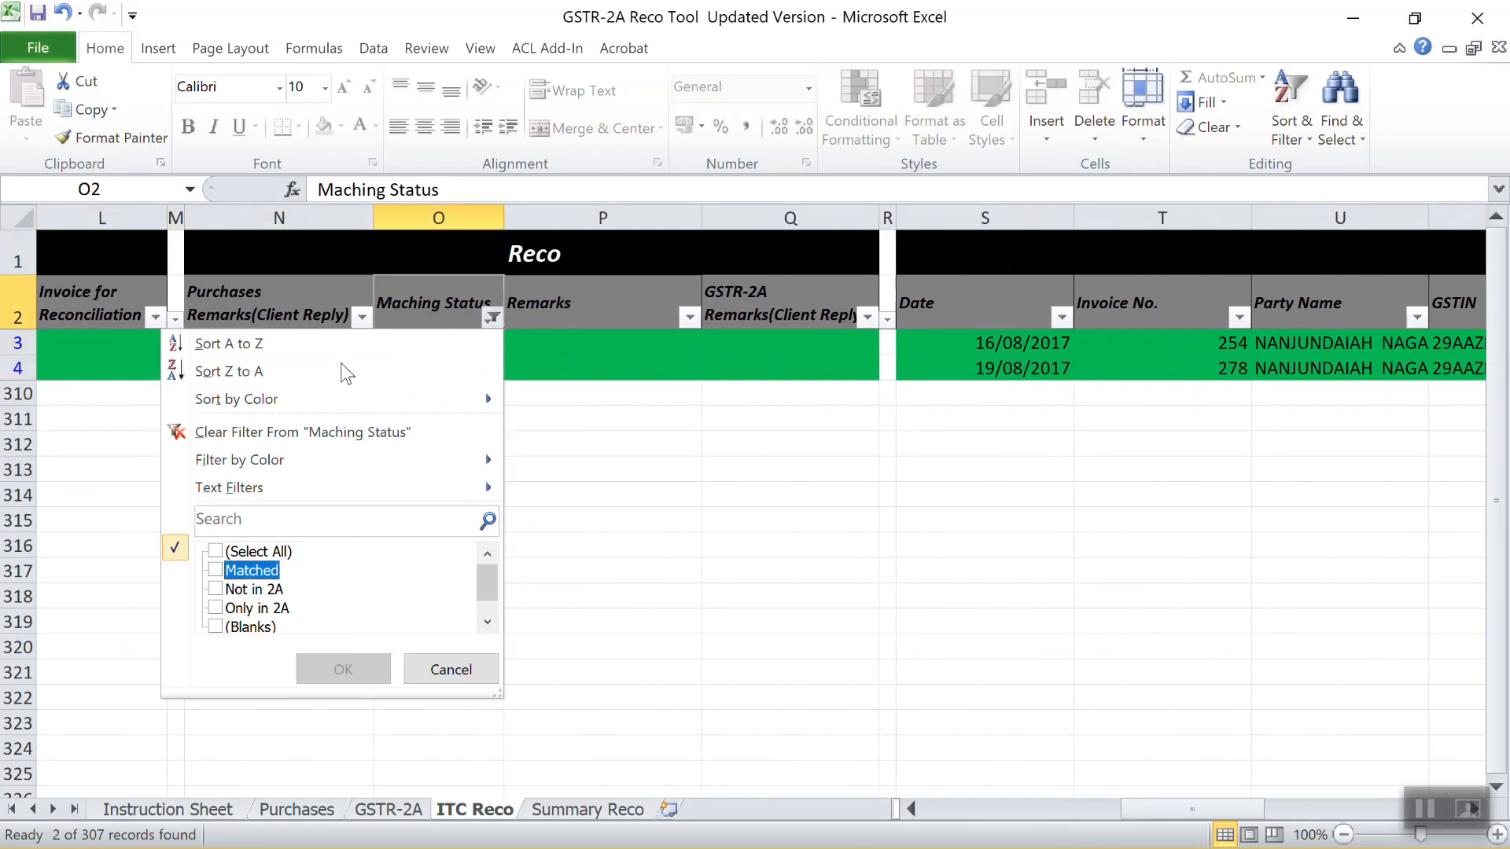
key(Down)
key(space)
key(Return)
Examine the books details of the Not in 2A invoice in row 5, from the date to the invoice number
key(Down)
key(Left)
key(Left)
key(Left)
key(Left)
key(Left)
key(Left)
key(Left)
key(Left)
key(Left)
key(Left)
key(Left)
key(Left)
key(Left)
key(Left)
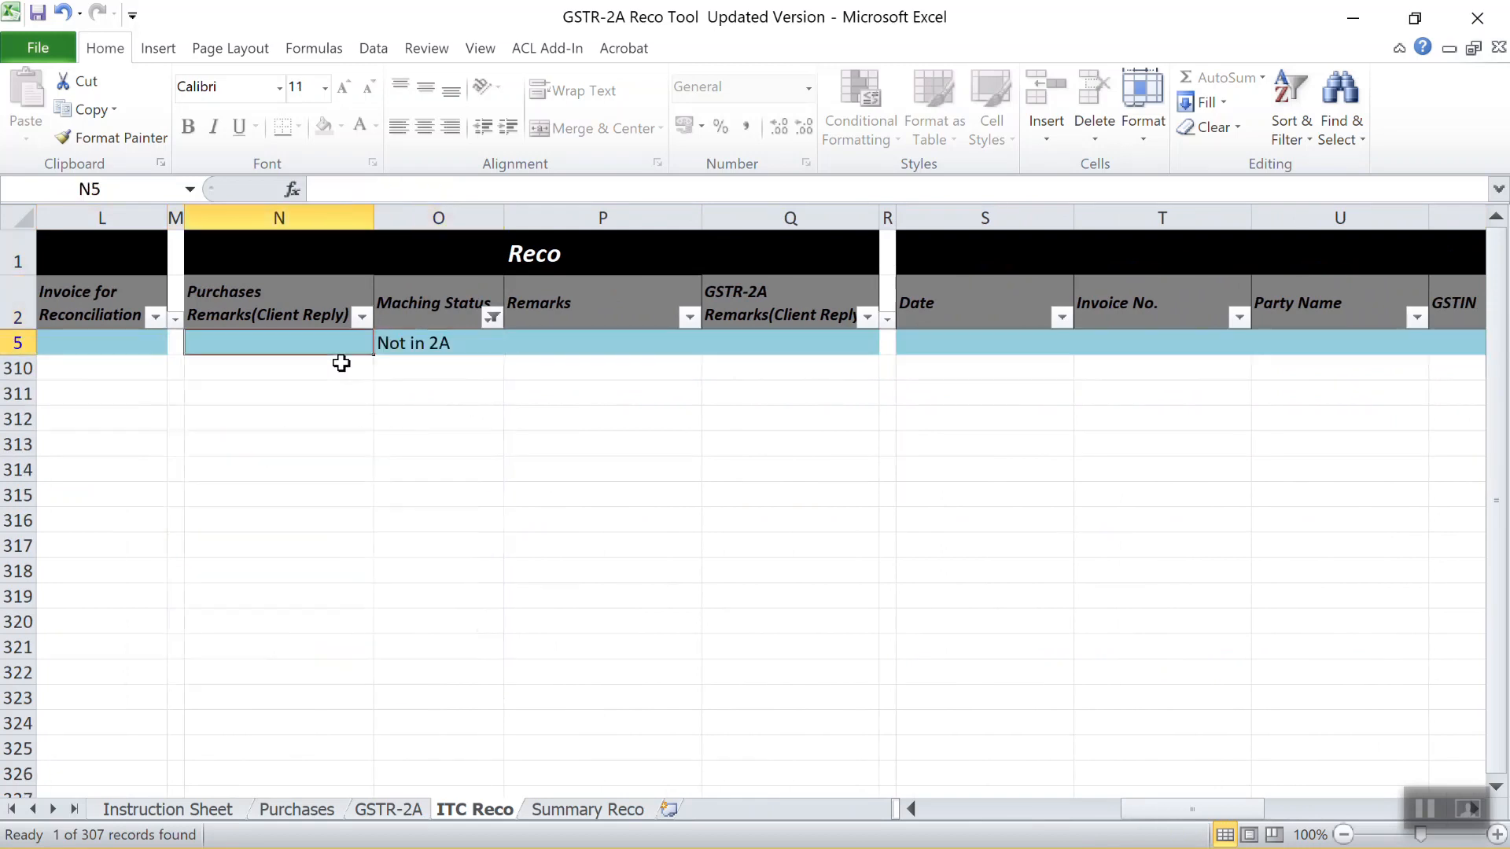
key(shift+Right)
key(shift+Right)
key(shift+Right)
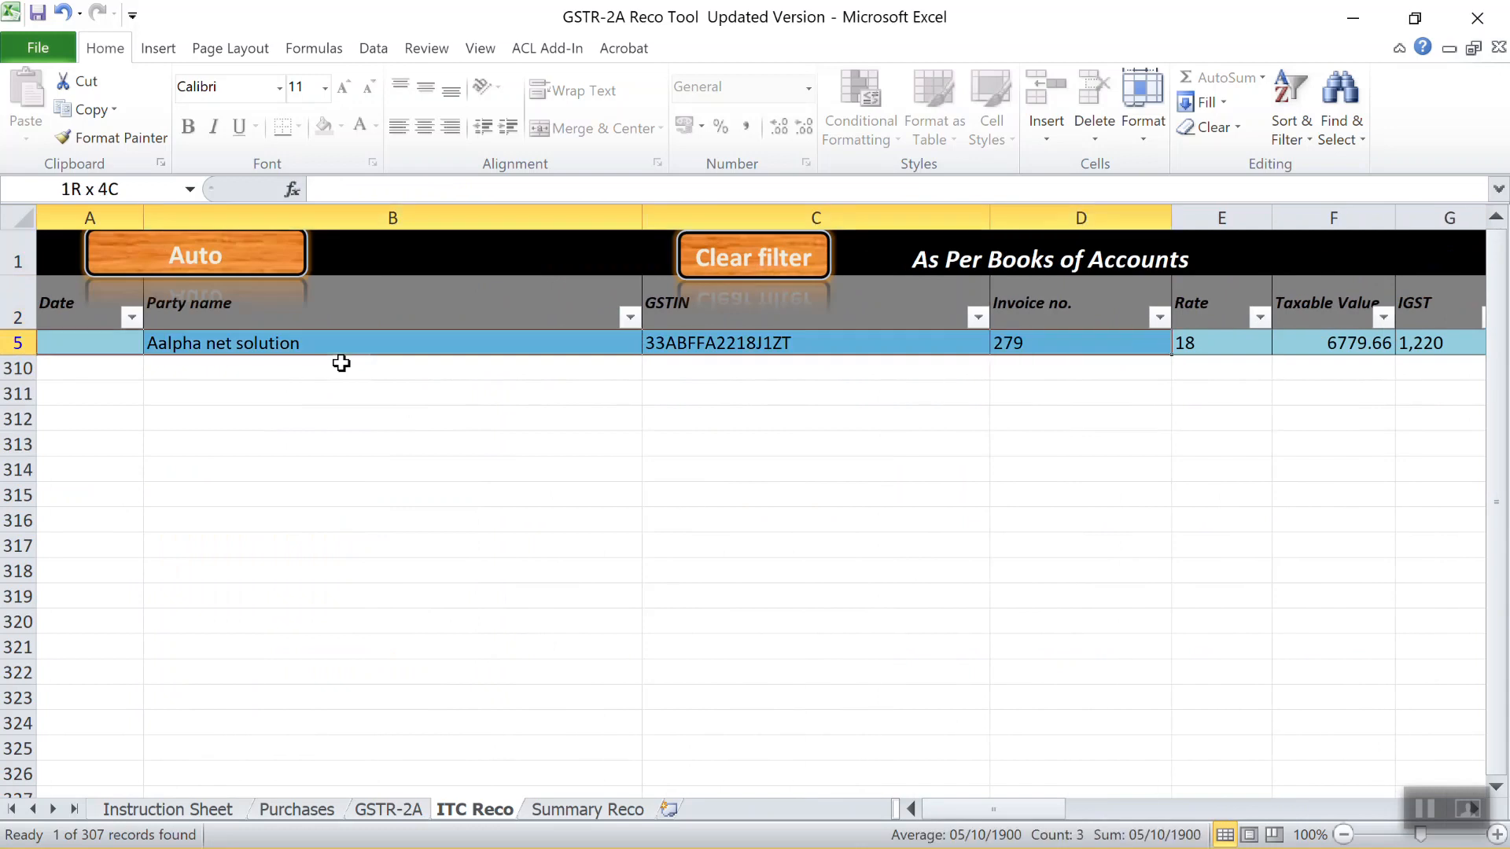
Compare row 5 across the books and As per GSTR-2A sections, ending at its matching status
key(Left)
key(Right)
key(Right)
key(Right)
key(Right)
key(Right)
key(Right)
key(Right)
key(Right)
key(Right)
key(Right)
key(Right)
key(Right)
key(Right)
key(Right)
key(Right)
key(Right)
key(Right)
key(Right)
key(Right)
key(Right)
key(Right)
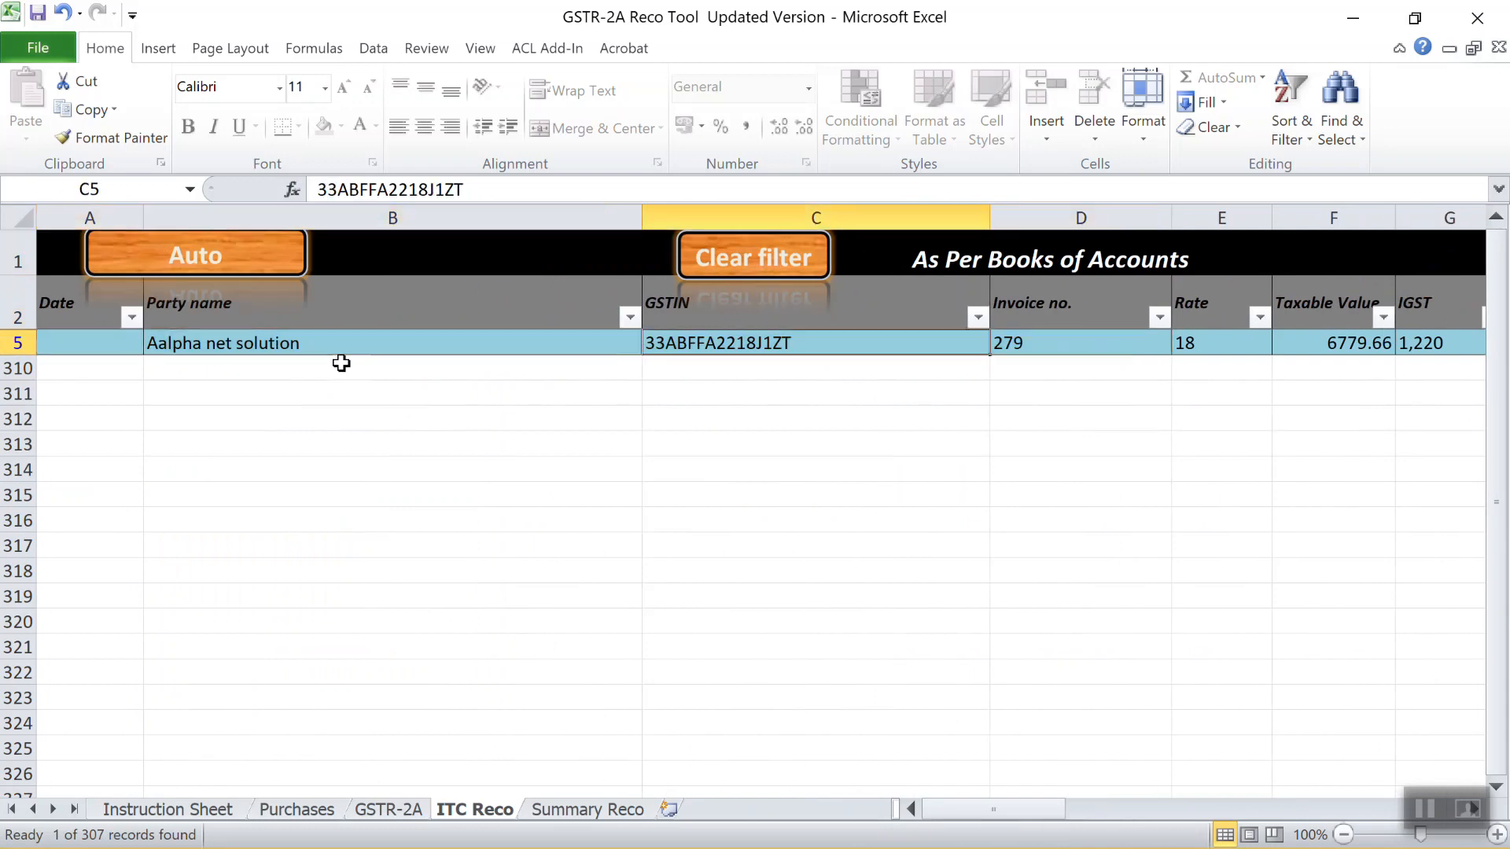
key(Left)
key(Left)
key(Left)
key(Left)
key(Left)
key(Left)
key(Left)
key(Left)
key(Left)
key(Left)
key(Left)
key(Left)
key(Left)
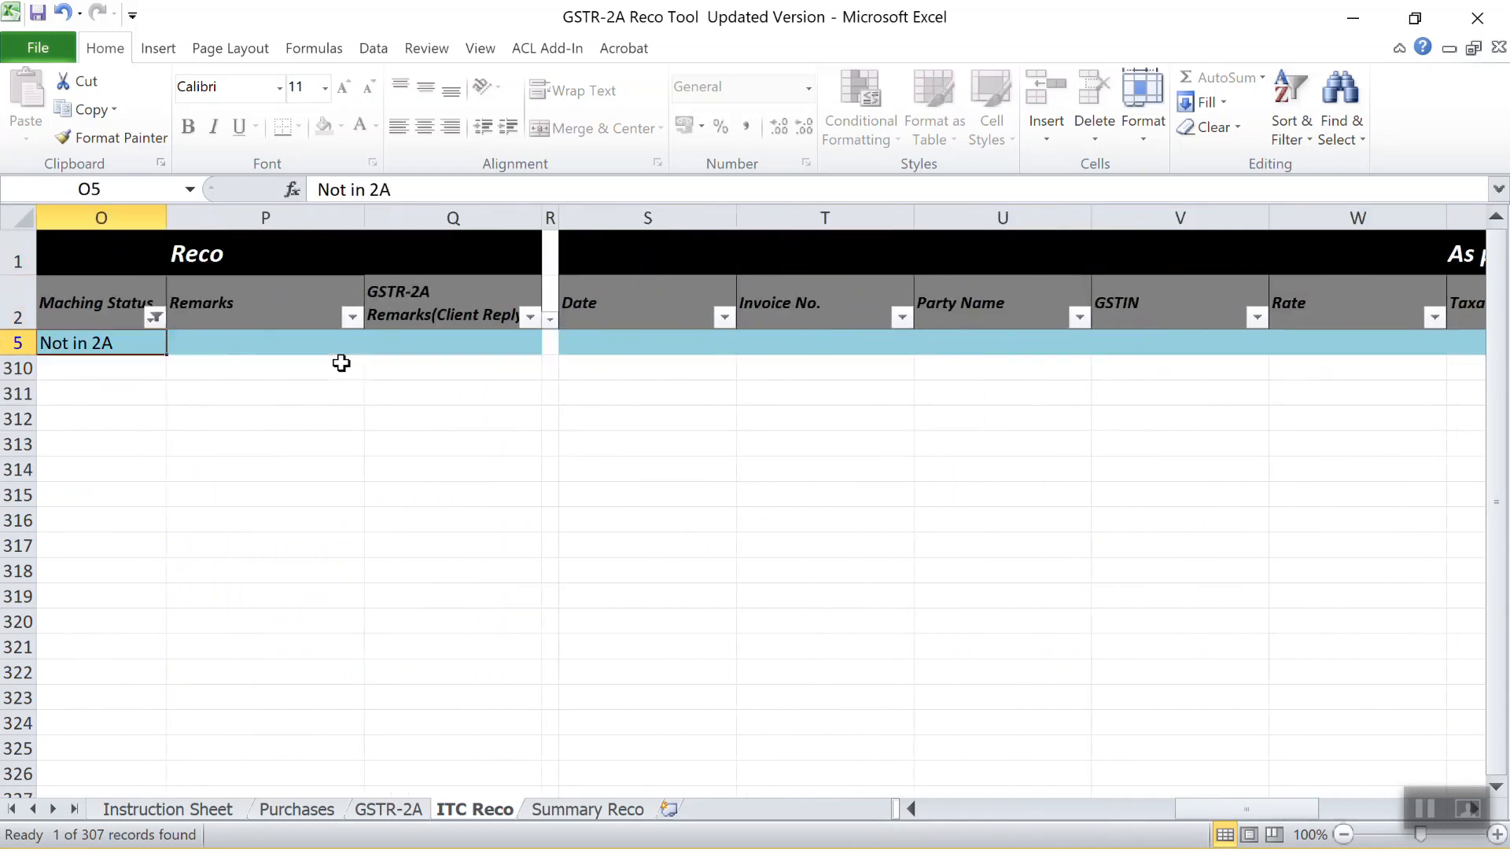
Change the Maching Status filter to show only the Only in 2A invoices
key(Left)
key(Right)
key(Up)
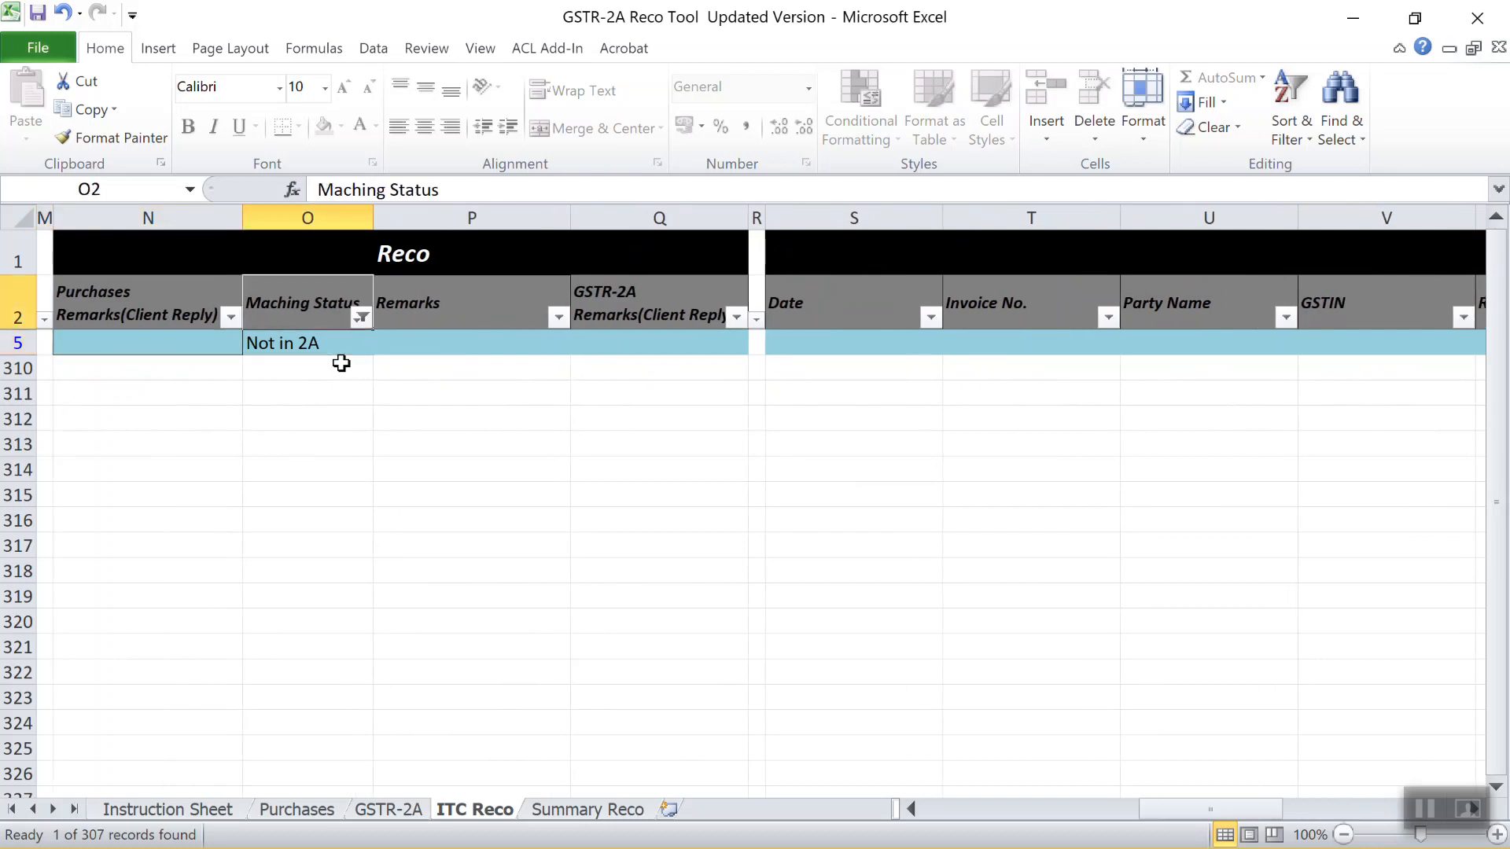
key(alt+Down)
key(Tab)
key(space)
key(Down)
key(Down)
key(Down)
key(space)
key(Return)
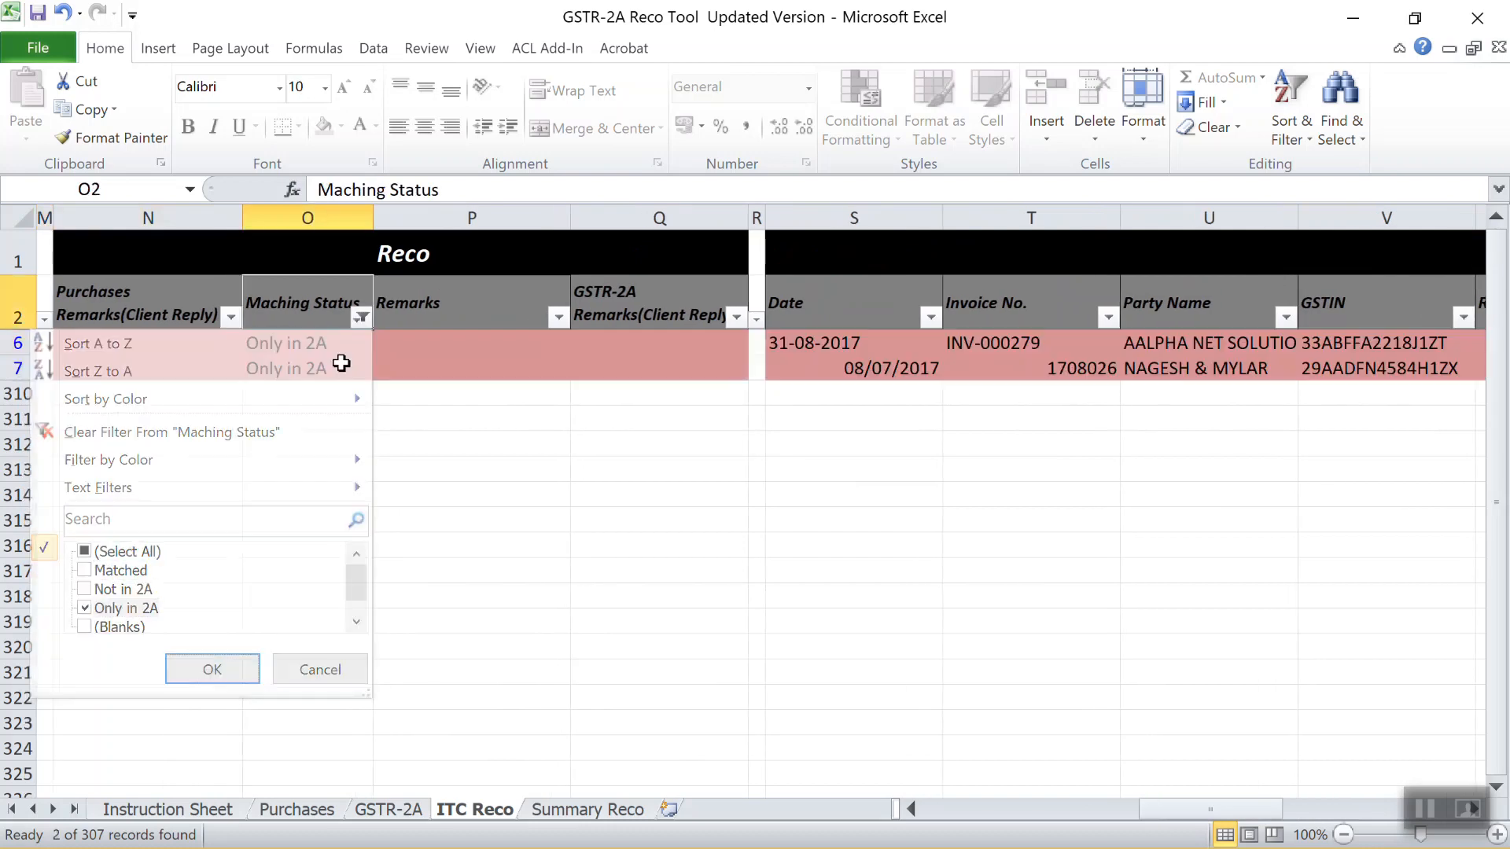
Examine the GSTR-2A date, invoice number and party name of the two Only in 2A invoices
key(Down)
key(Right)
key(Right)
key(Right)
key(Right)
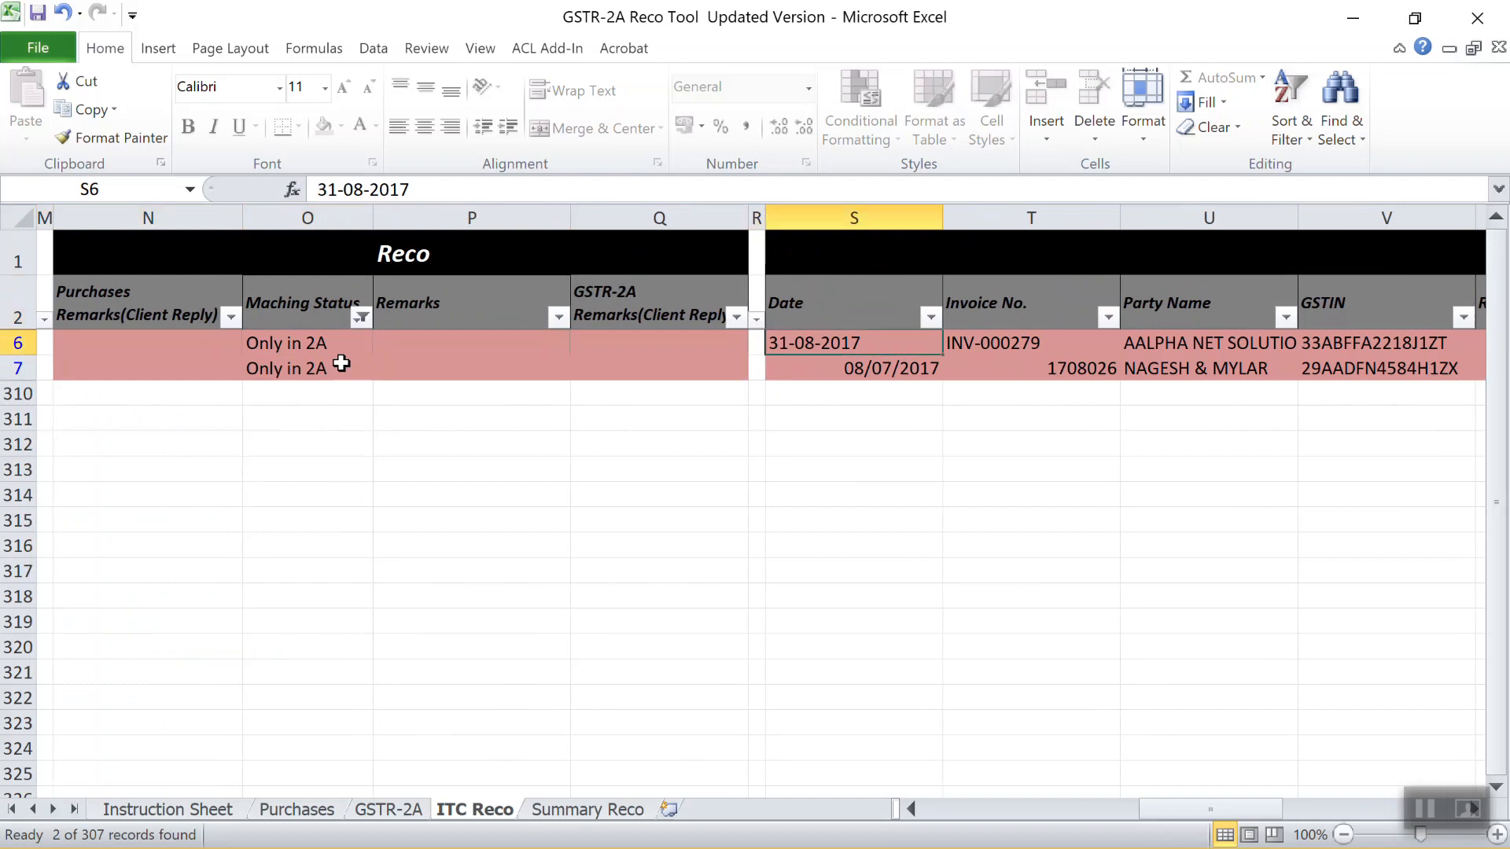
key(shift+Down)
key(shift+Right)
key(shift+Right)
Check the As Per Books of Accounts columns of the Only in 2A invoices, back to the invoice number column
key(Left)
key(Left)
key(Left)
key(Left)
key(Left)
key(Left)
key(Left)
key(Left)
key(Left)
key(Left)
key(Left)
key(Left)
key(Left)
key(Left)
key(Left)
key(Left)
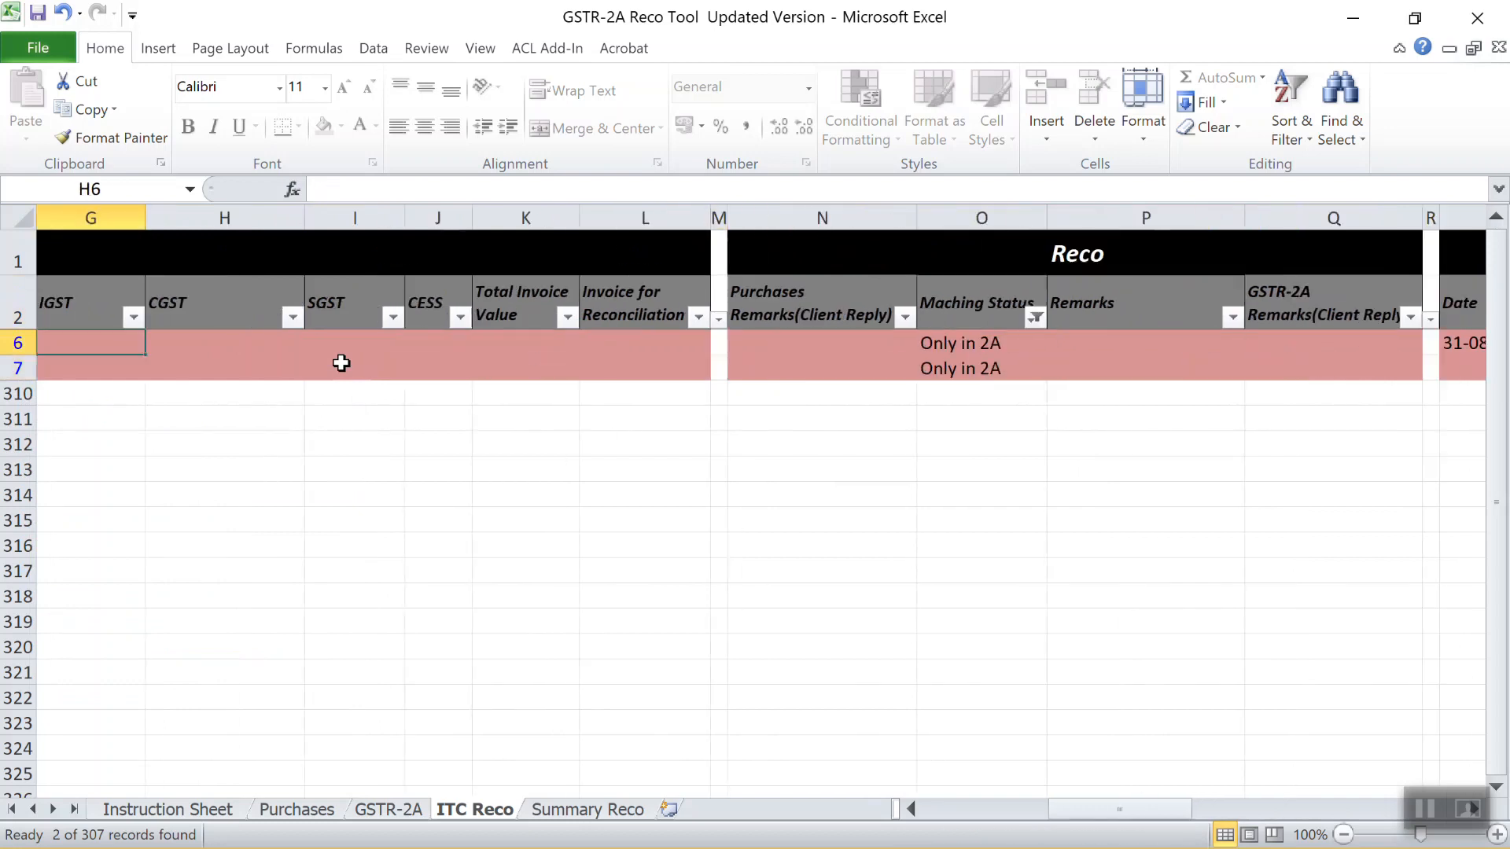
key(shift+Down)
key(Right)
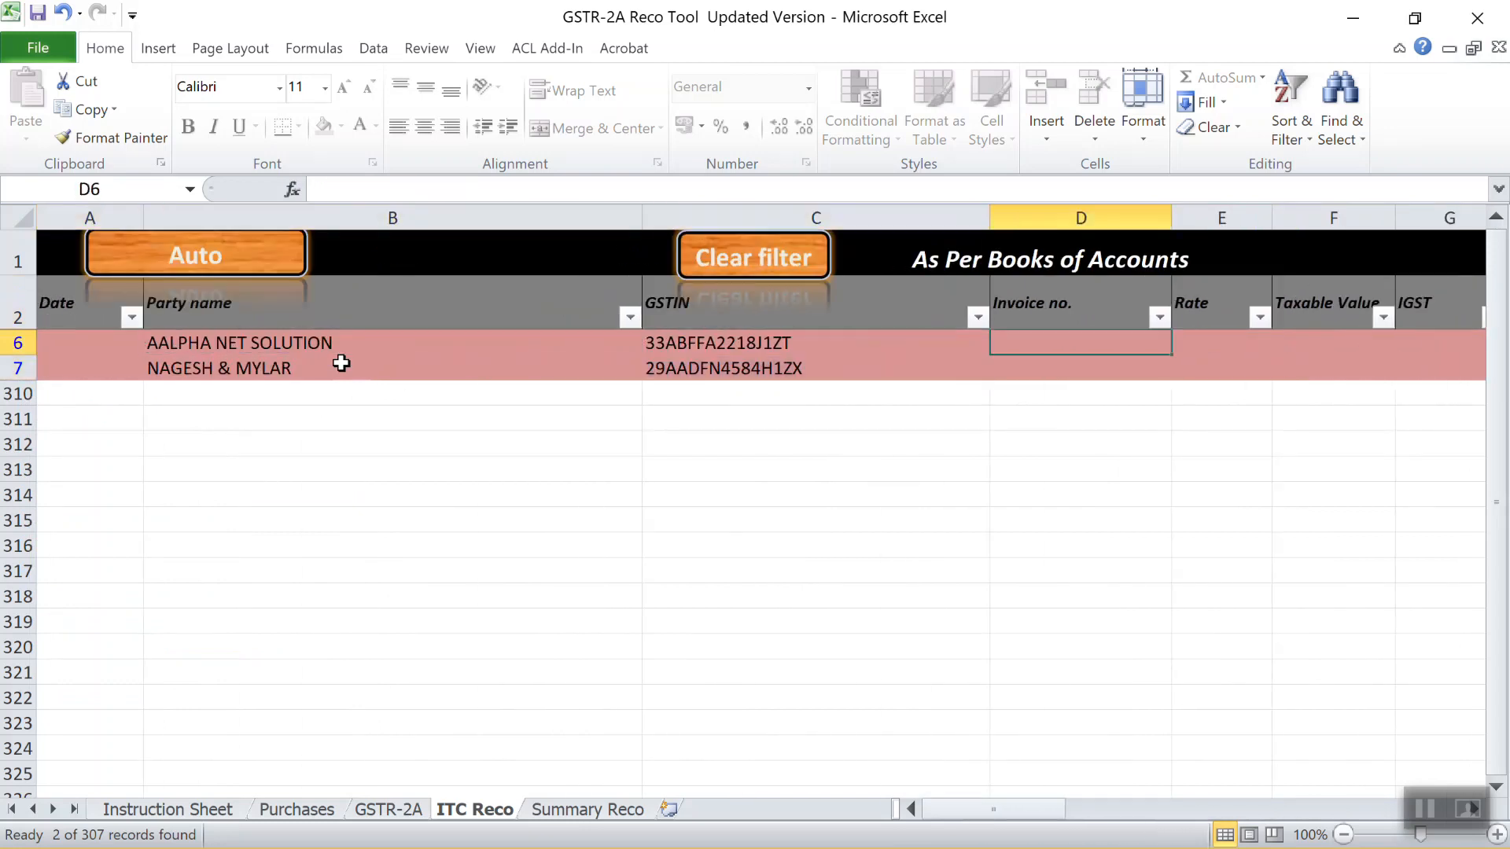
Compare row 6 from the books columns across to its GSTR-2A GSTIN, ending at its matching status
key(Right)
key(Right)
key(Right)
key(Right)
key(Right)
key(Right)
key(Right)
key(Right)
key(Right)
key(Right)
key(Right)
key(Right)
key(Right)
key(Right)
key(Right)
key(Right)
key(Right)
key(Right)
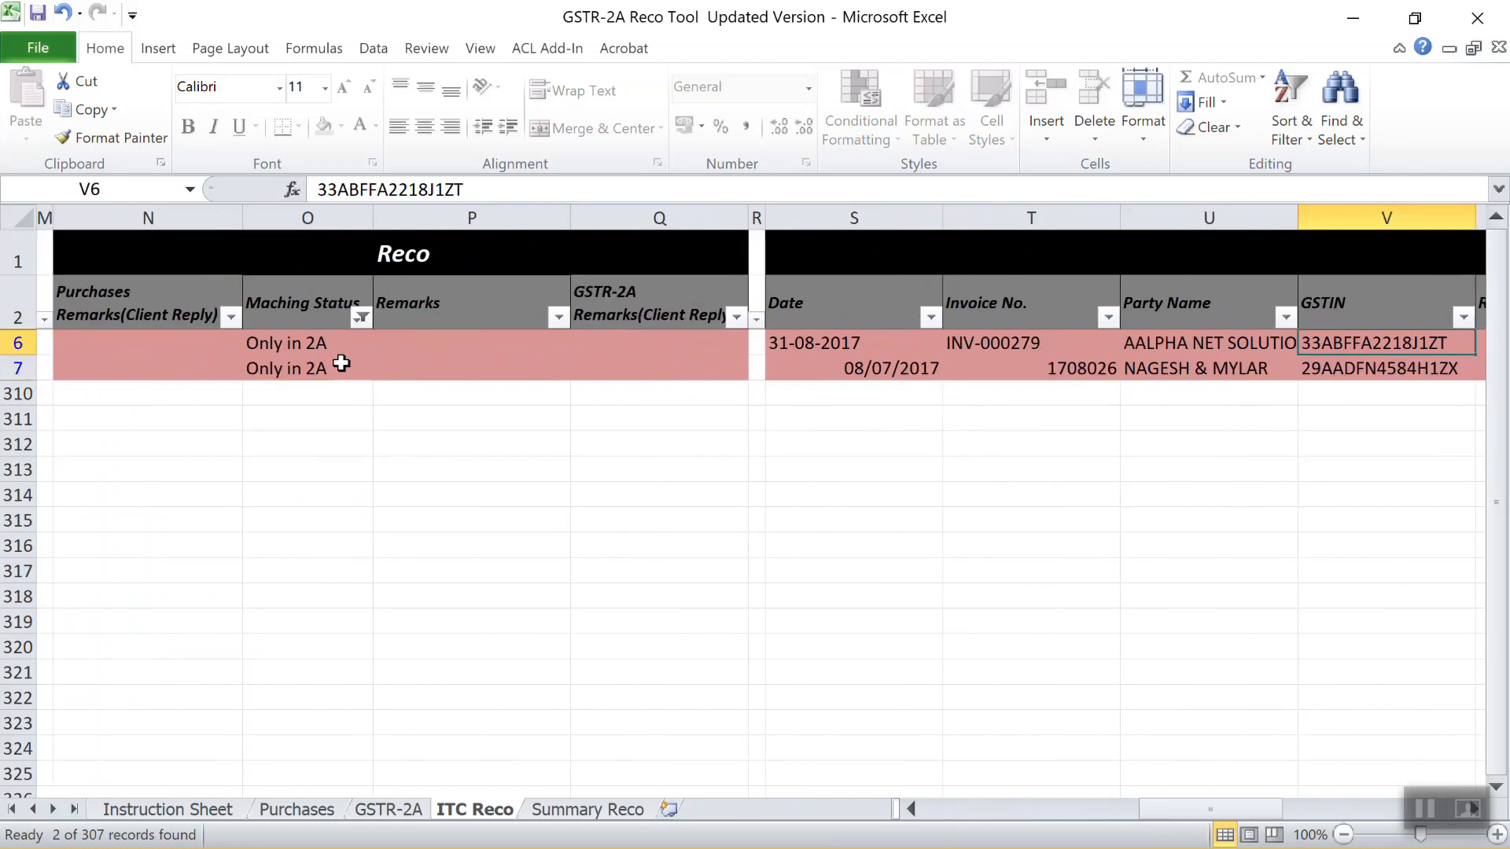
key(Left)
key(Left)
key(Left)
key(Left)
key(Left)
key(Left)
key(Left)
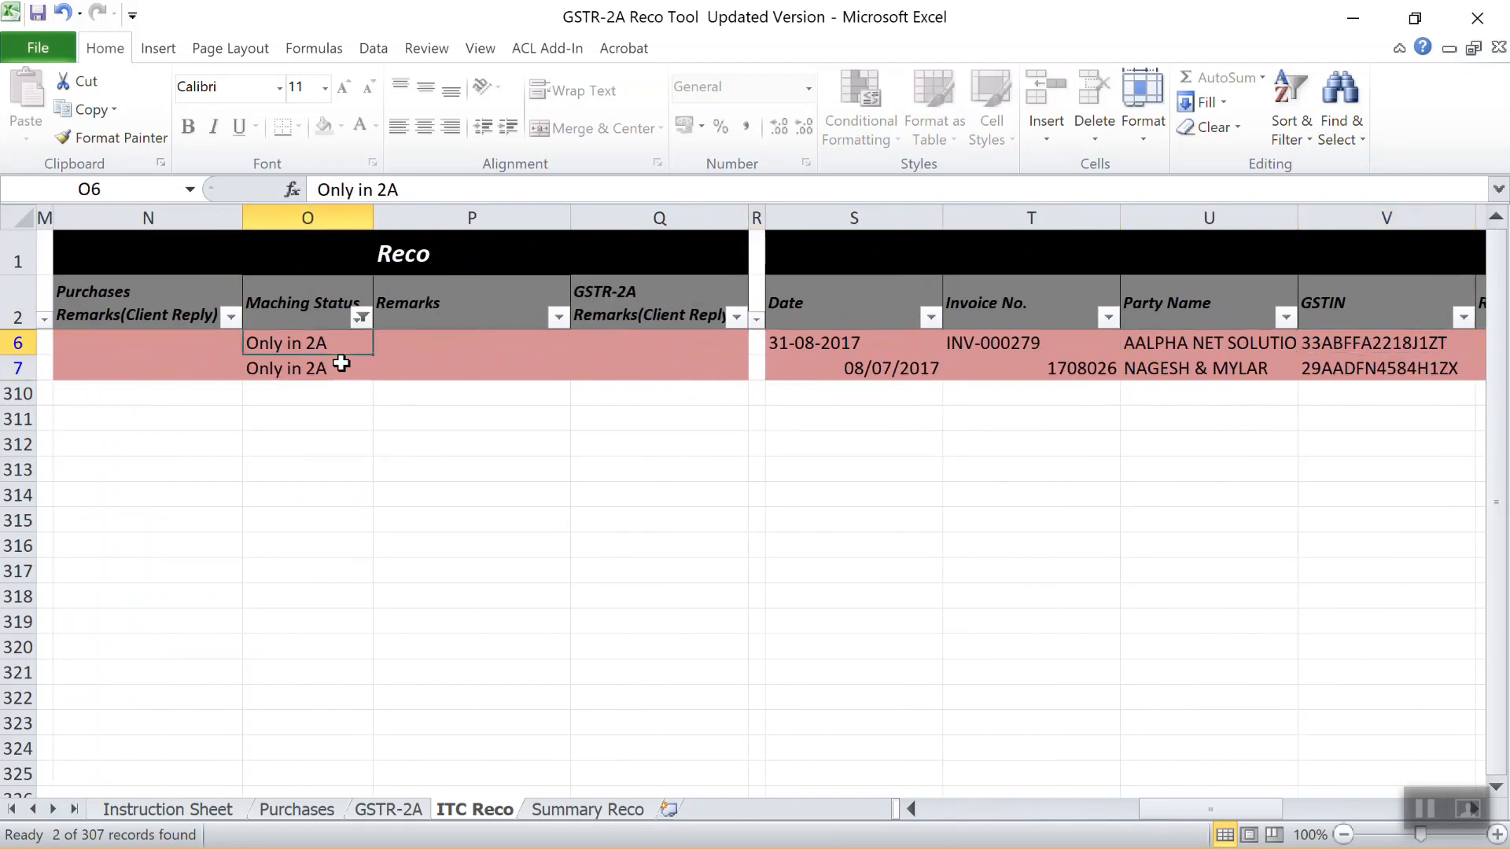
Set the Maching Status filter back to all values so every invoice is listed
key(Up)
key(alt+Down)
key(Up)
key(Up)
key(space)
key(Return)
key(Down)
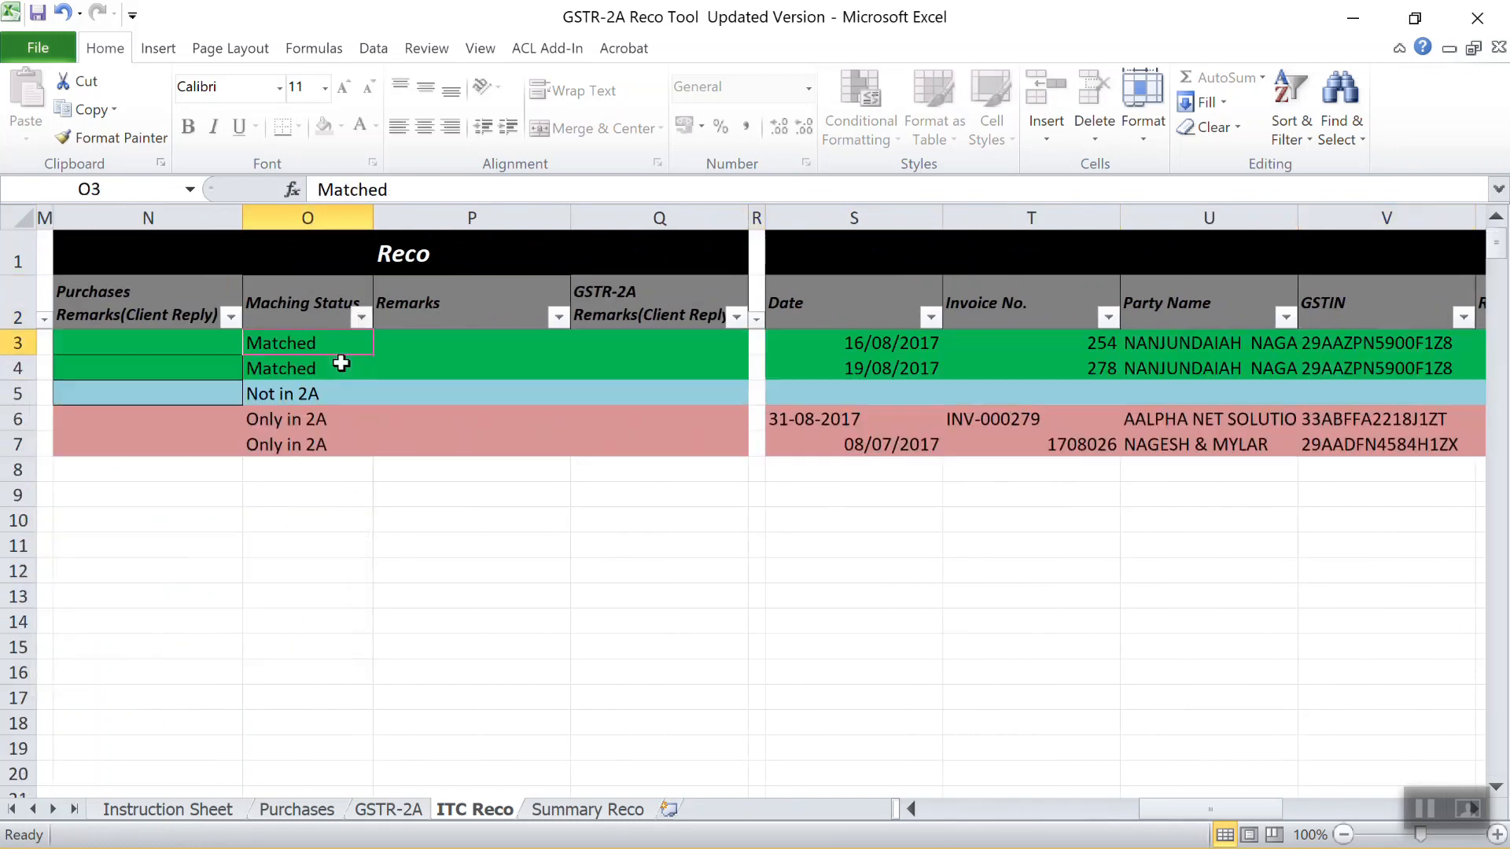
Examine the party names and GSTINs of the books entries in rows 3 to 5
key(Left)
key(Left)
key(Left)
key(Left)
key(Left)
key(Left)
key(Left)
key(Left)
key(Left)
key(Left)
key(Left)
key(Left)
key(Left)
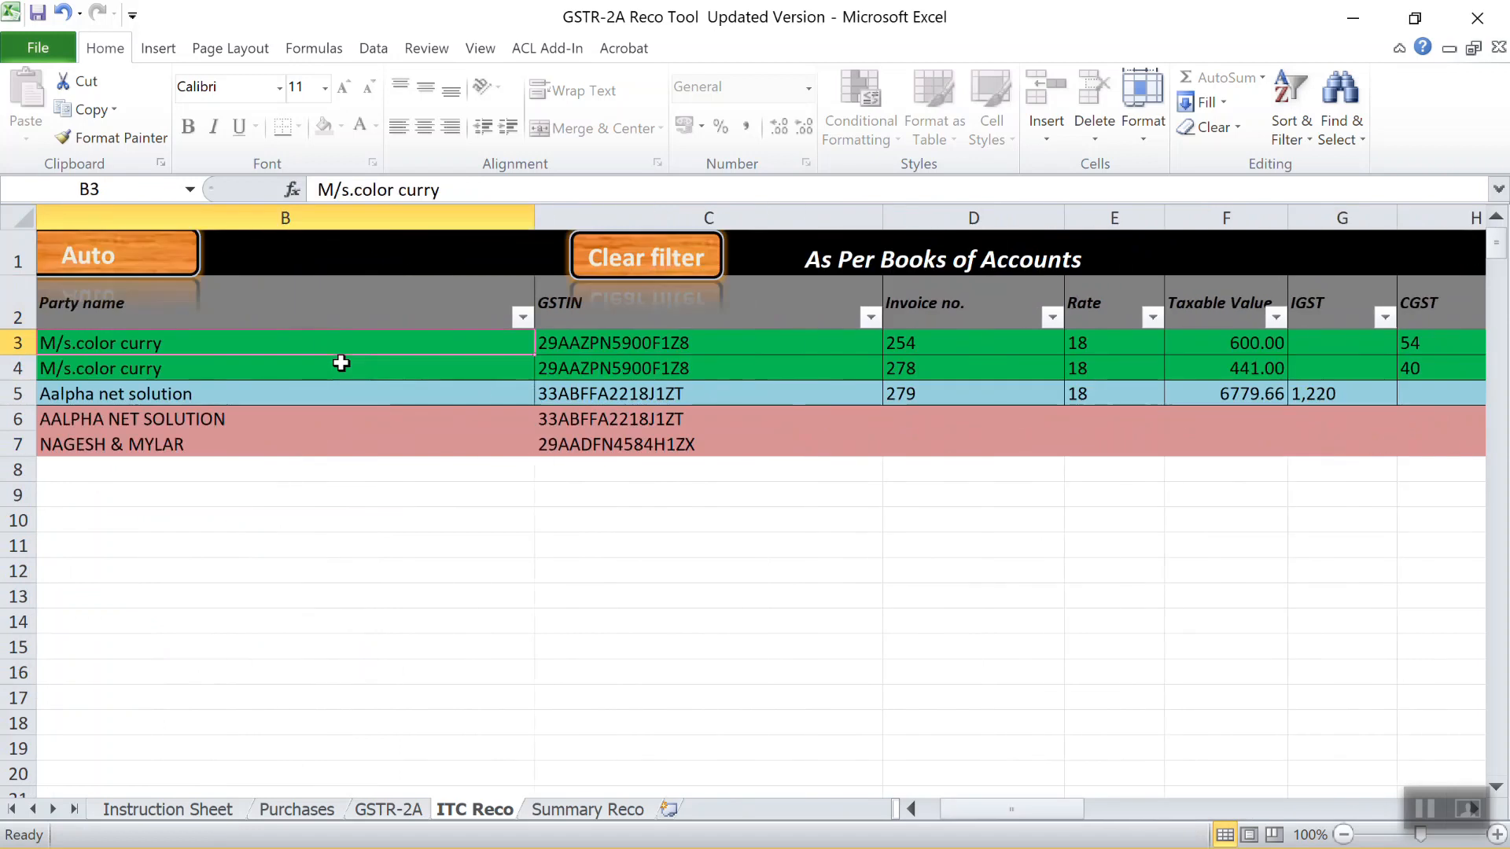
key(Left)
key(Right)
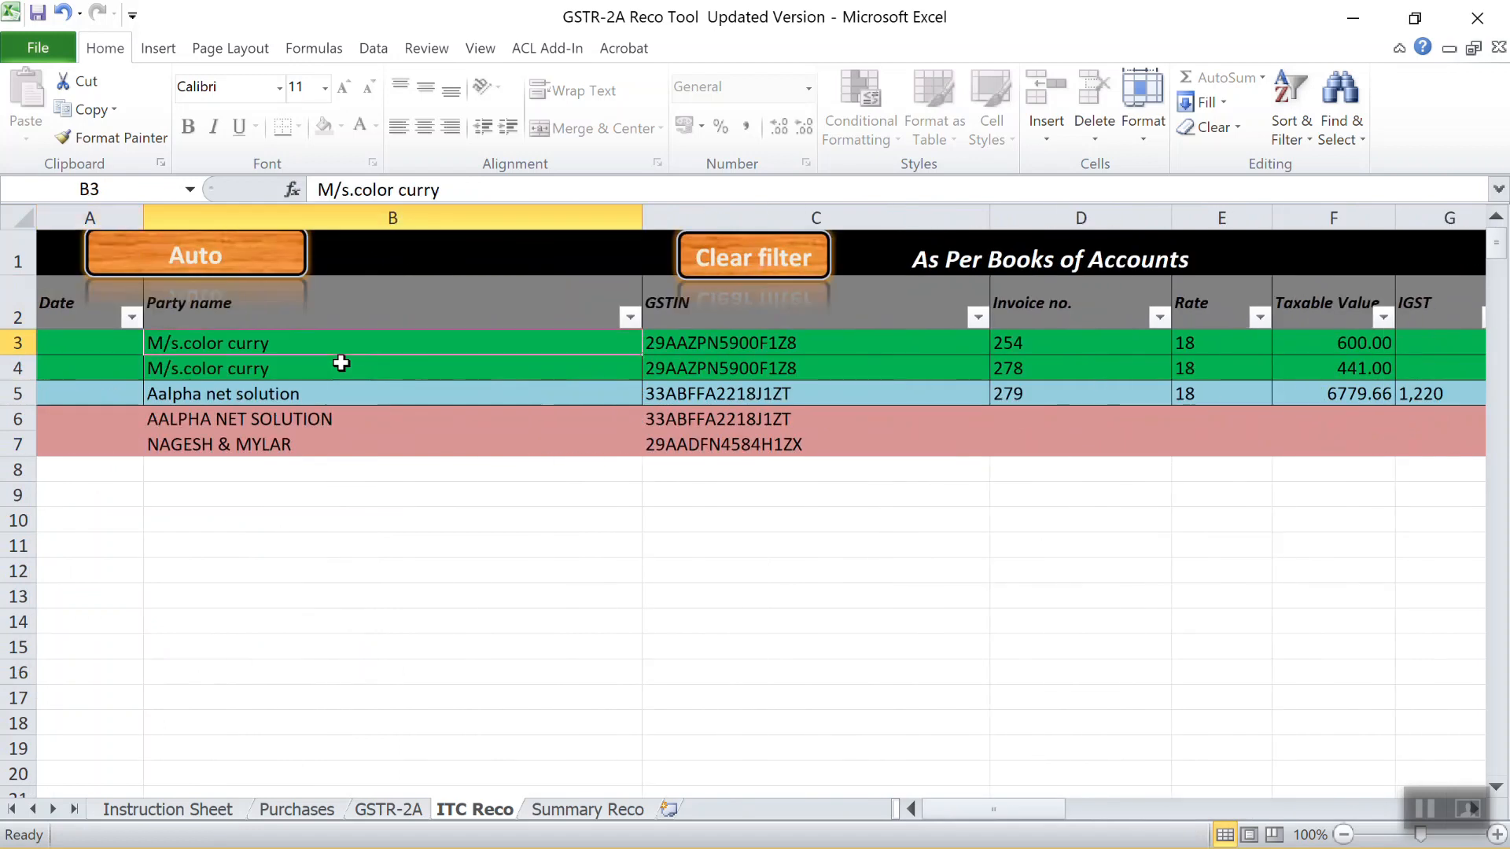
key(shift+Down)
key(shift+Down)
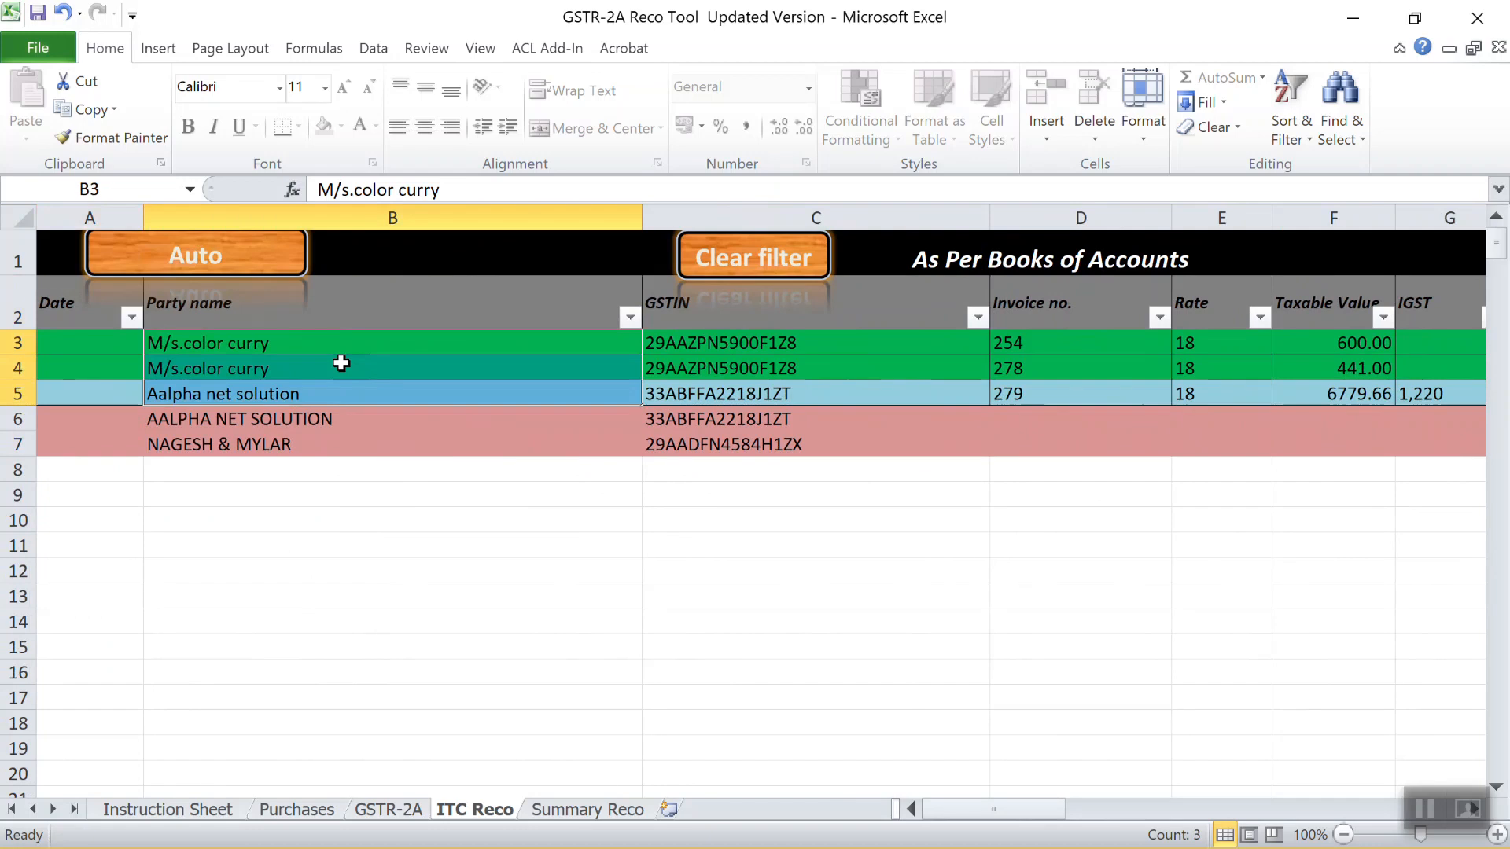
key(Right)
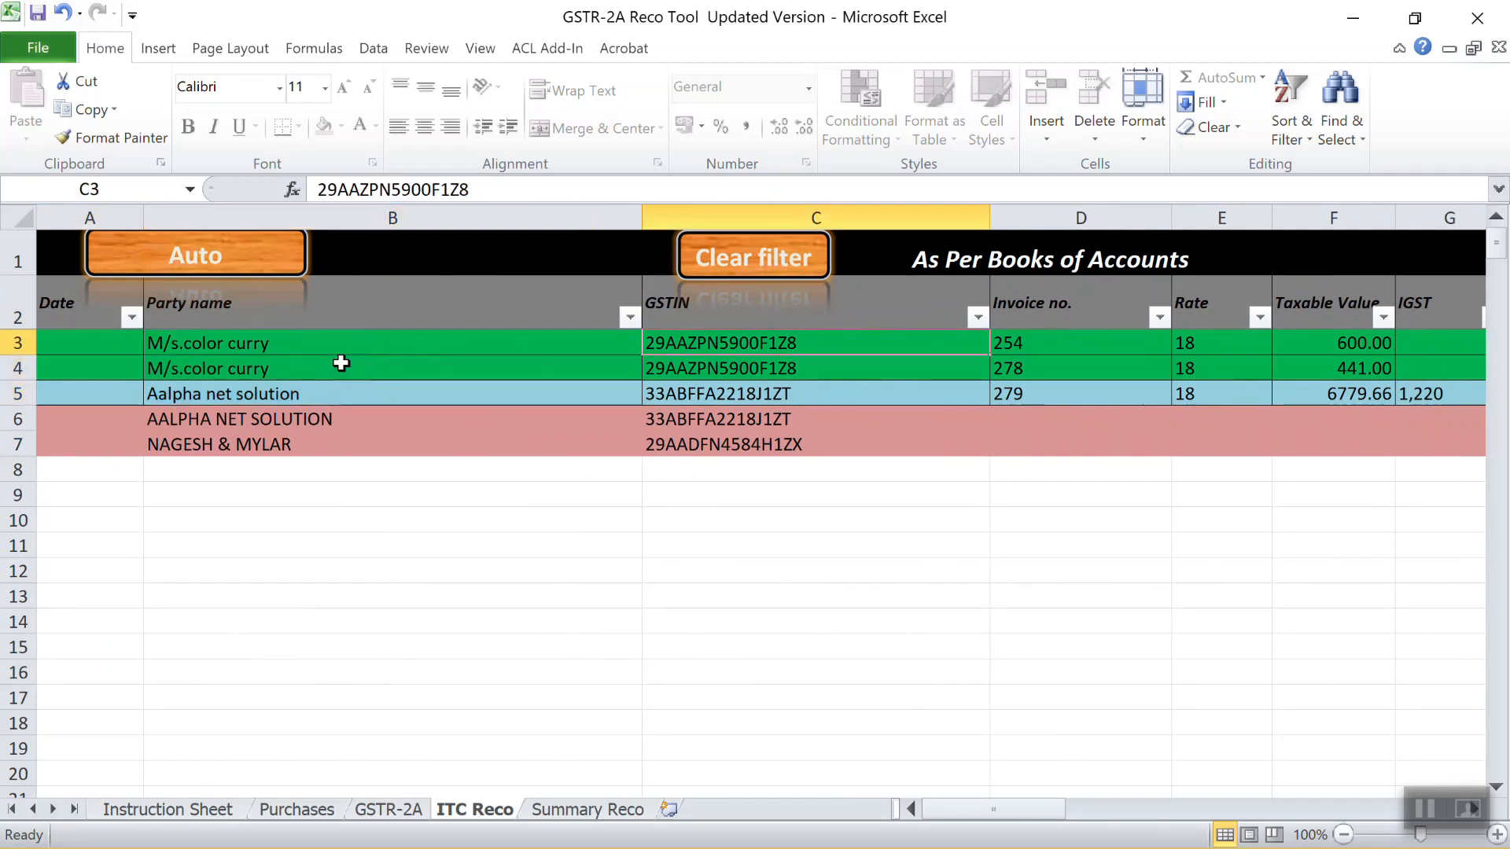
key(shift+Down)
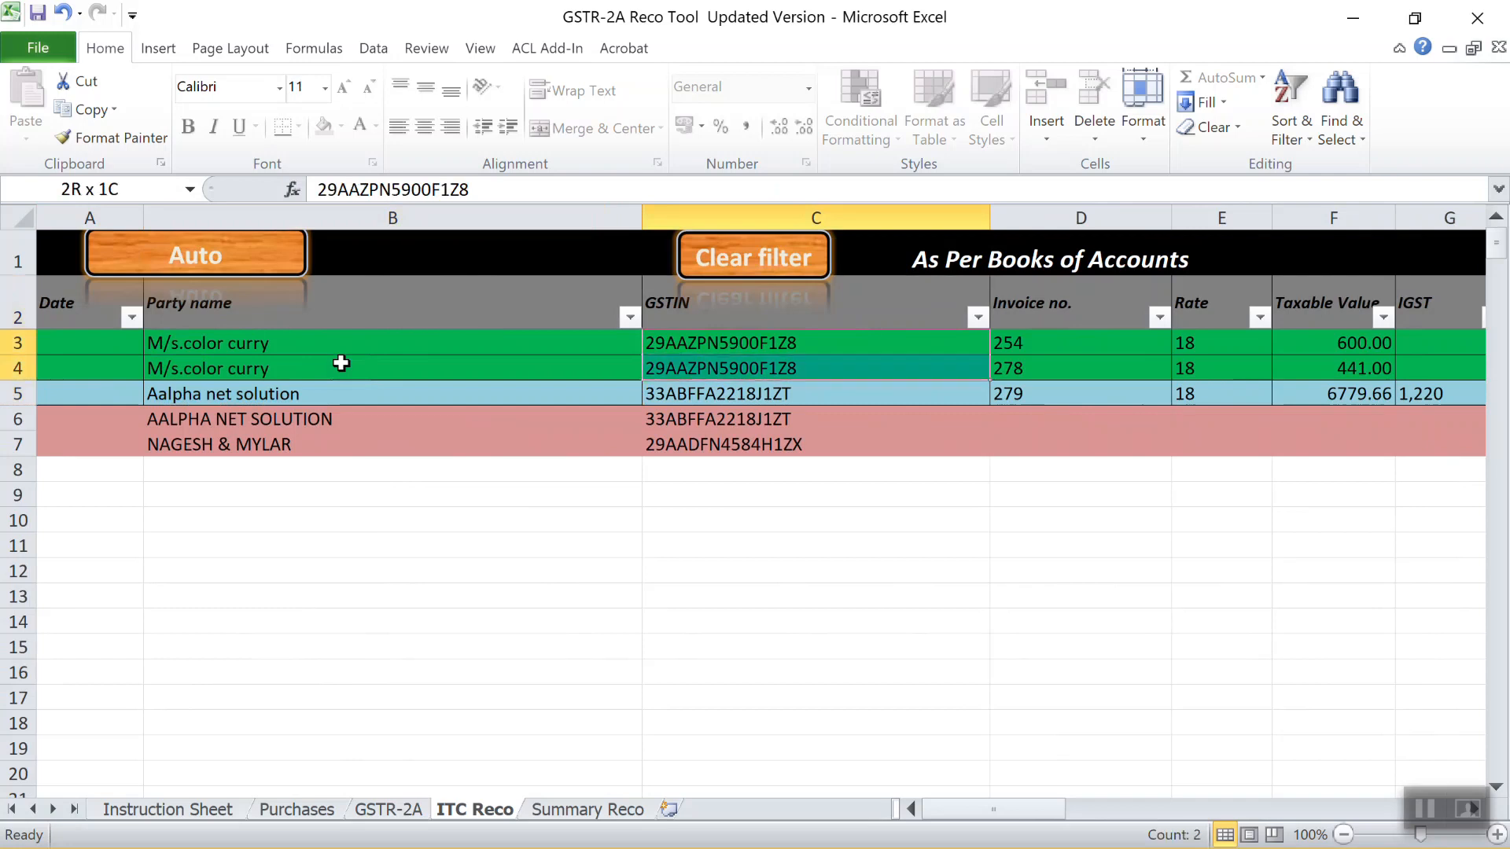
key(shift+Down)
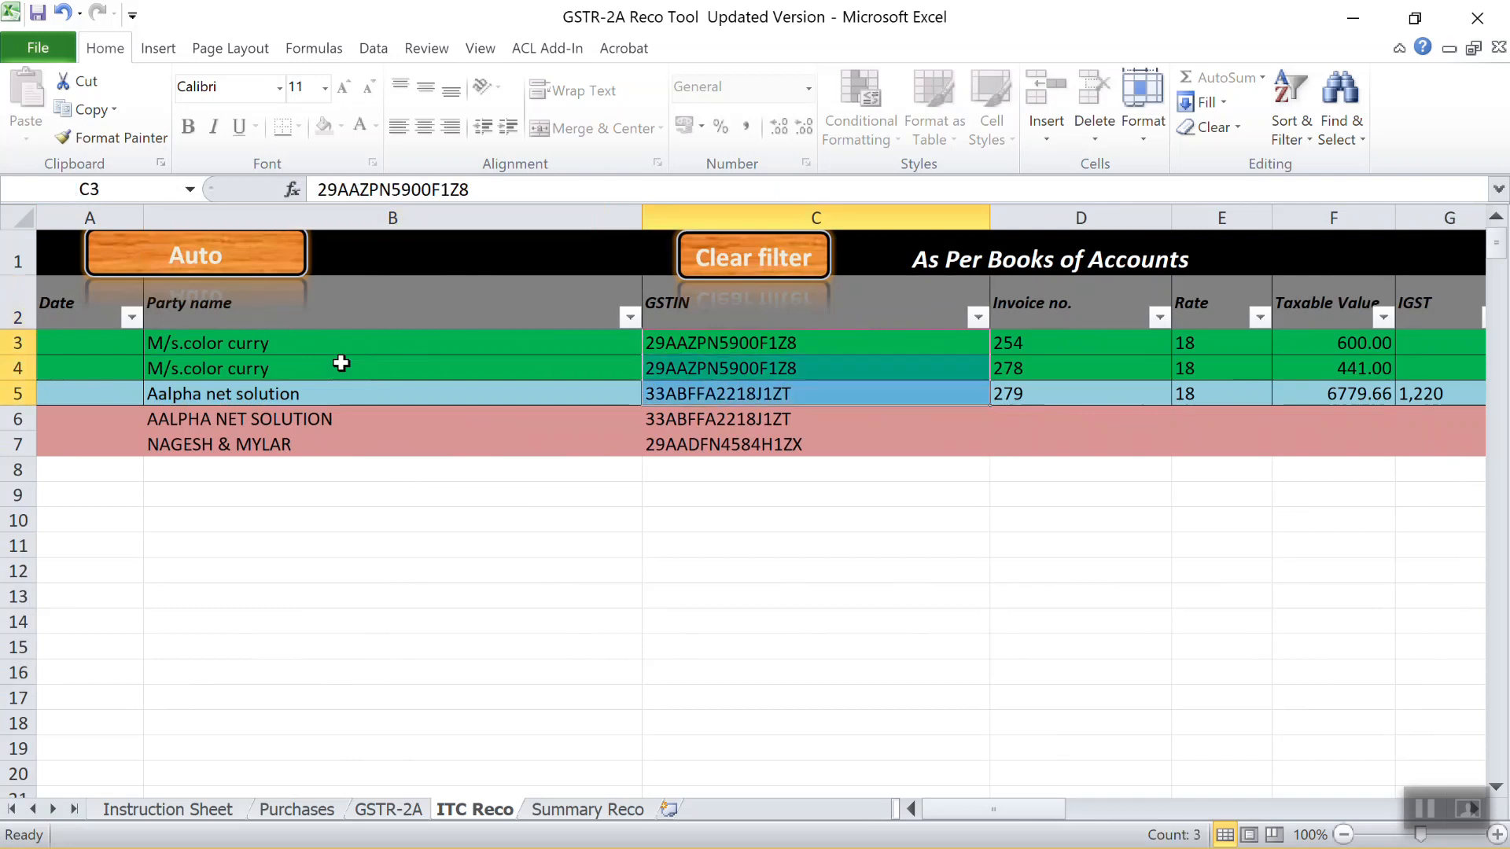
key(Up)
key(Down)
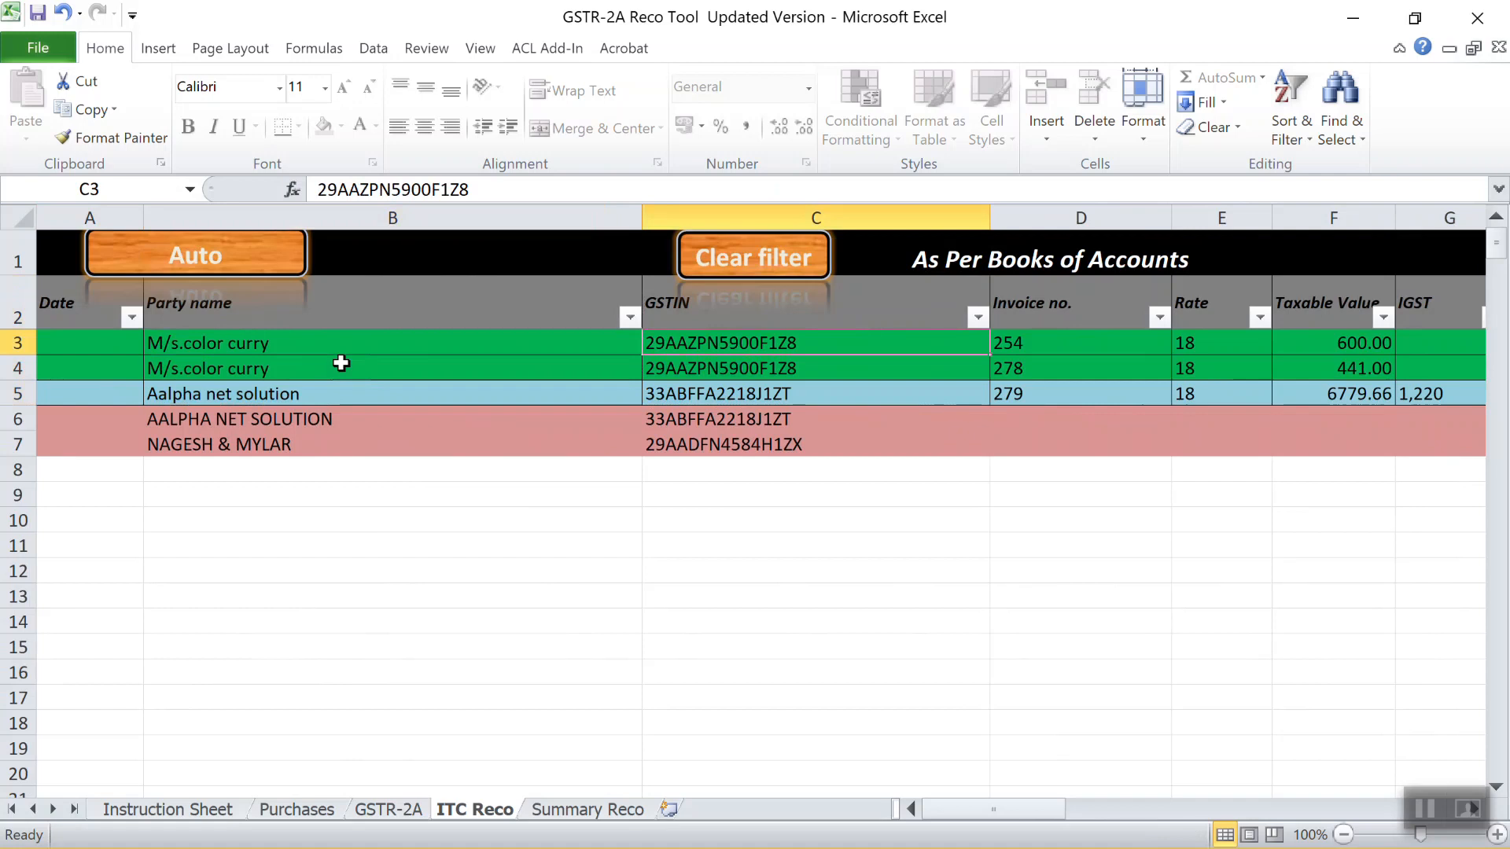
Filter the GSTIN column to only the row 7 party's GSTIN and review its books columns through CGST
key(Down)
key(Up)
key(Up)
key(alt+Down)
key(space)
key(Return)
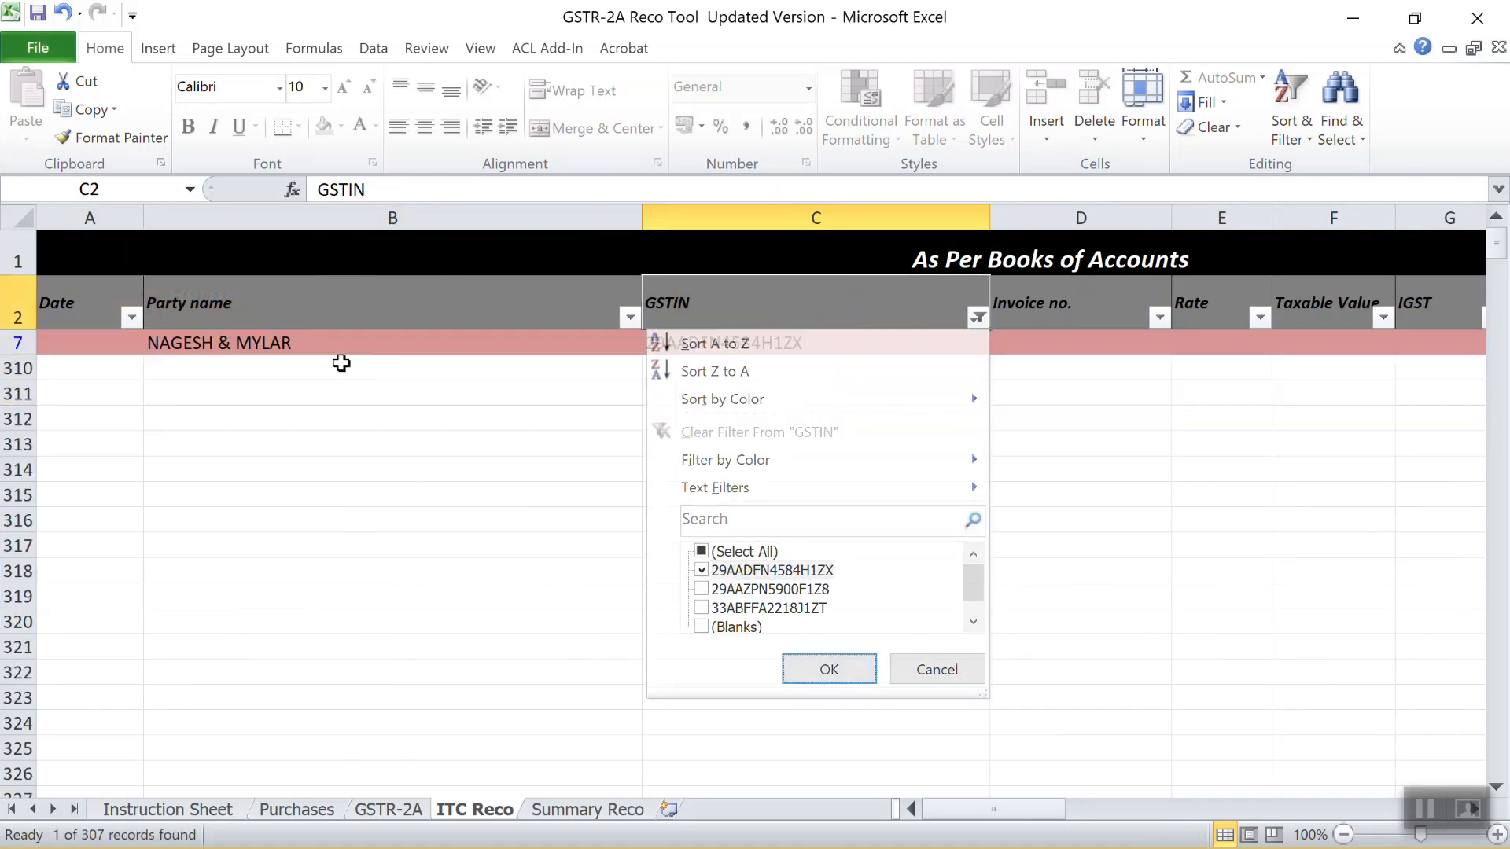
key(Down)
key(shift+Down)
key(shift+Right)
key(shift+Right)
key(shift+Right)
key(shift+Right)
key(shift+Right)
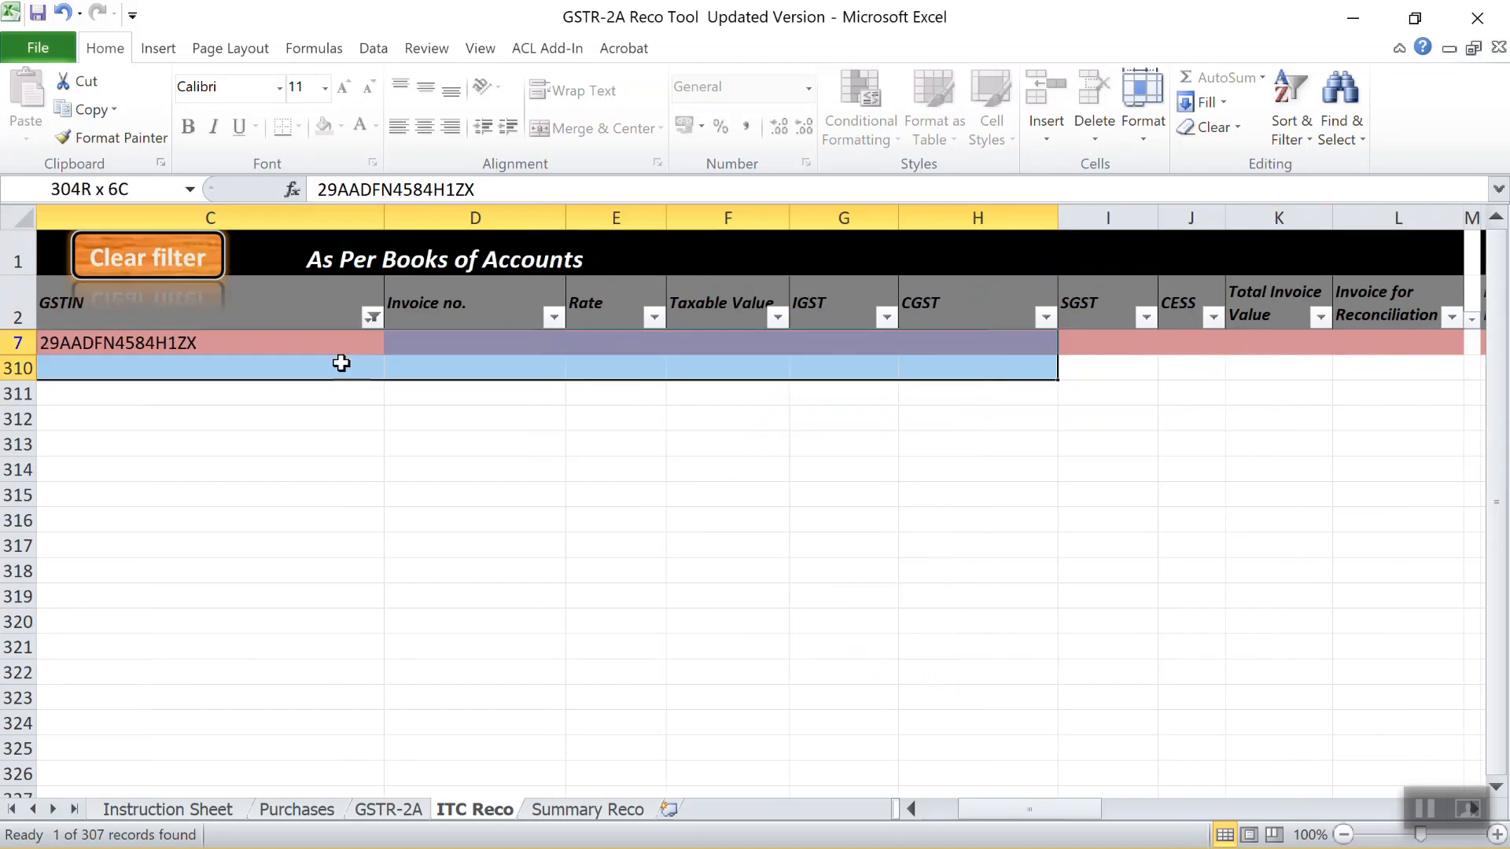
Set the GSTIN filter back to all values so every party is listed
key(Home)
key(Up)
key(Right)
key(alt+Down)
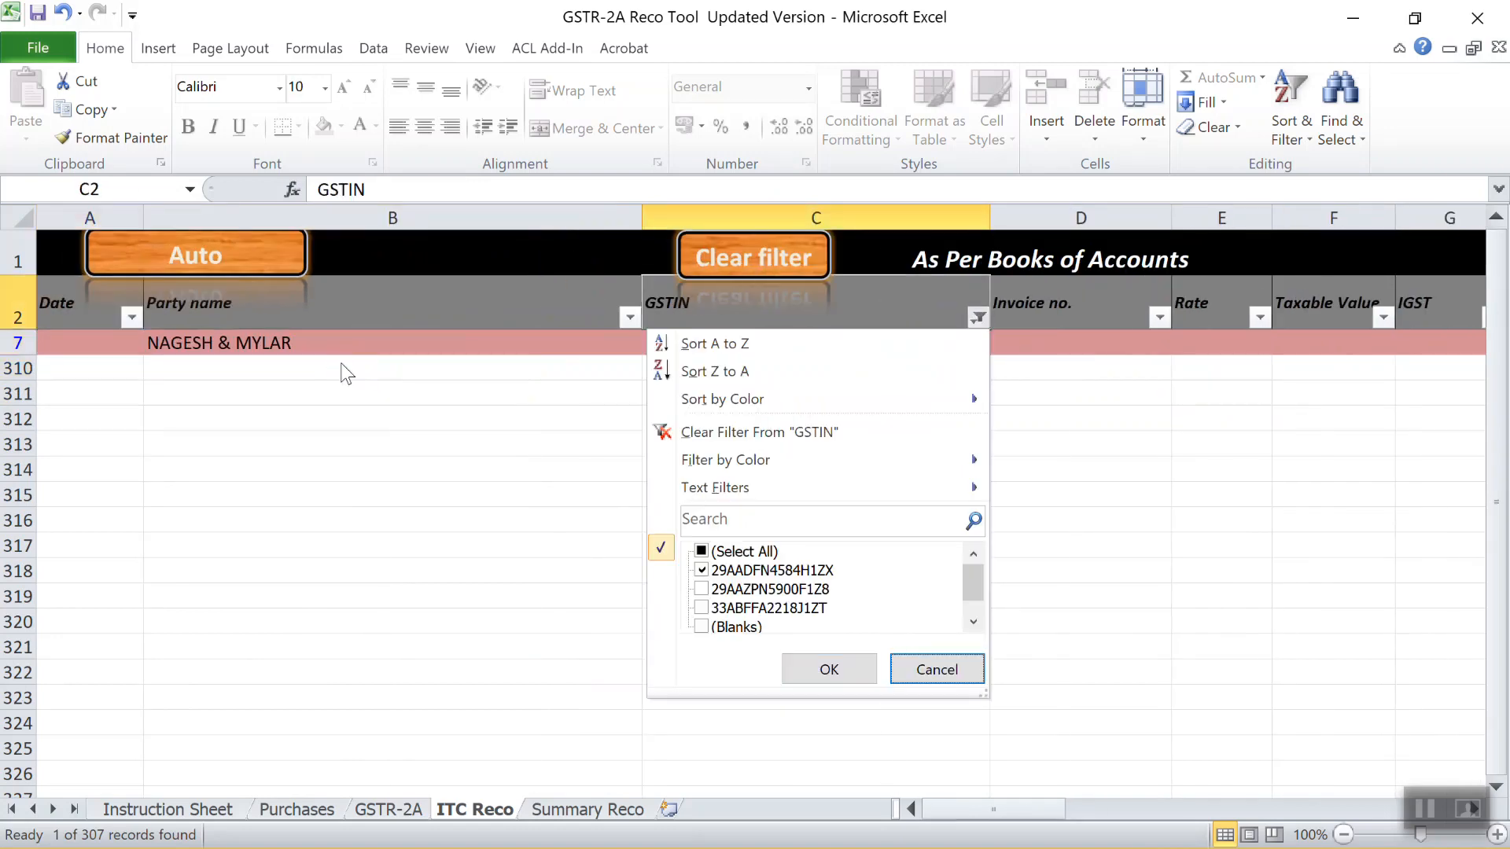
key(space)
key(Return)
key(Down)
key(Up)
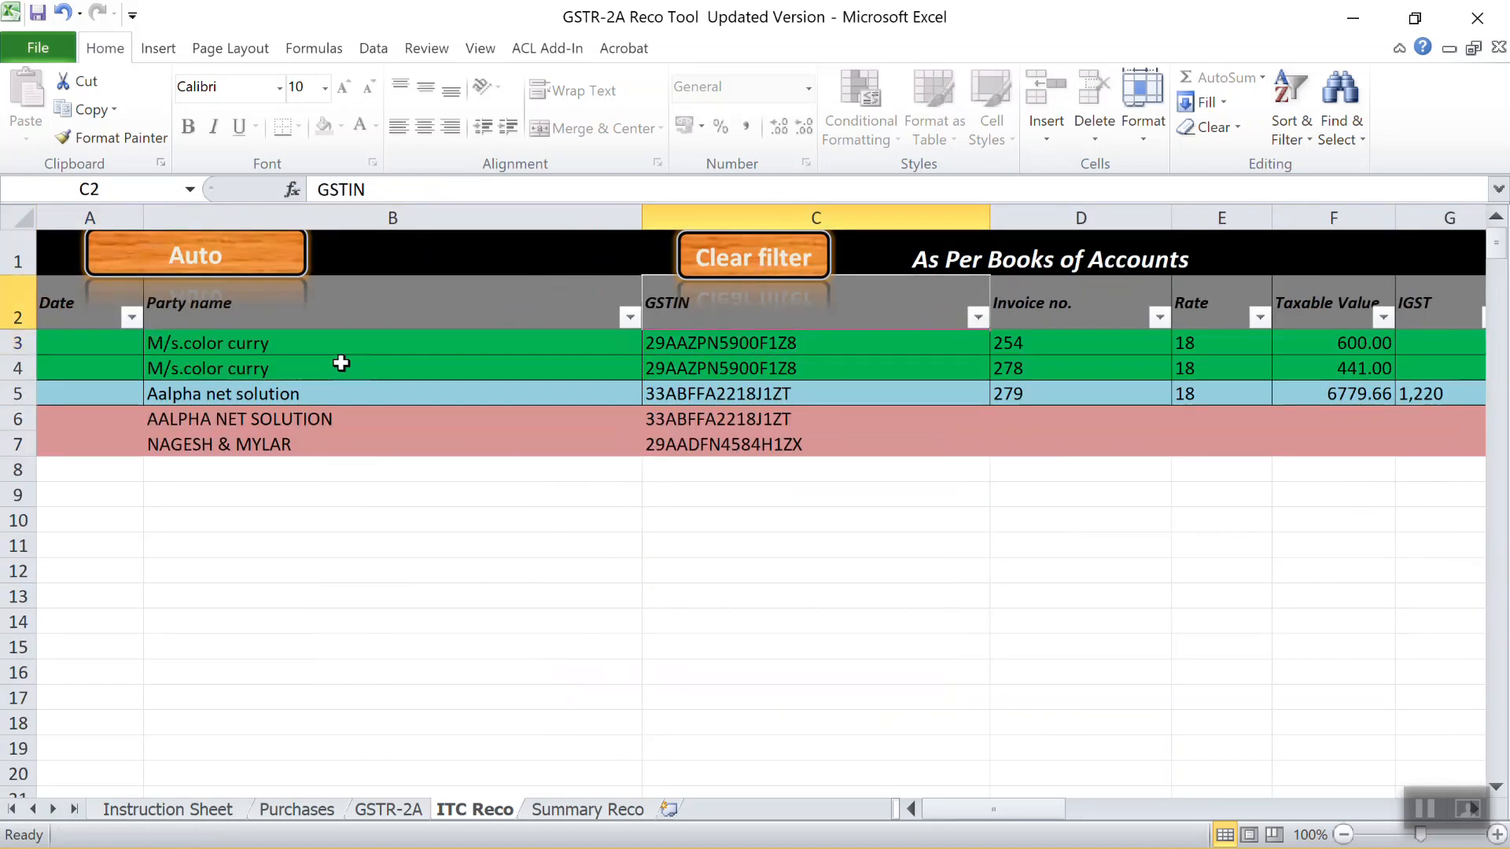
Compare the party name and GSTIN of the Not in 2A entry in row 5 with the Only in 2A entry in row 6
key(Down)
key(Down)
key(Down)
key(Left)
key(Left)
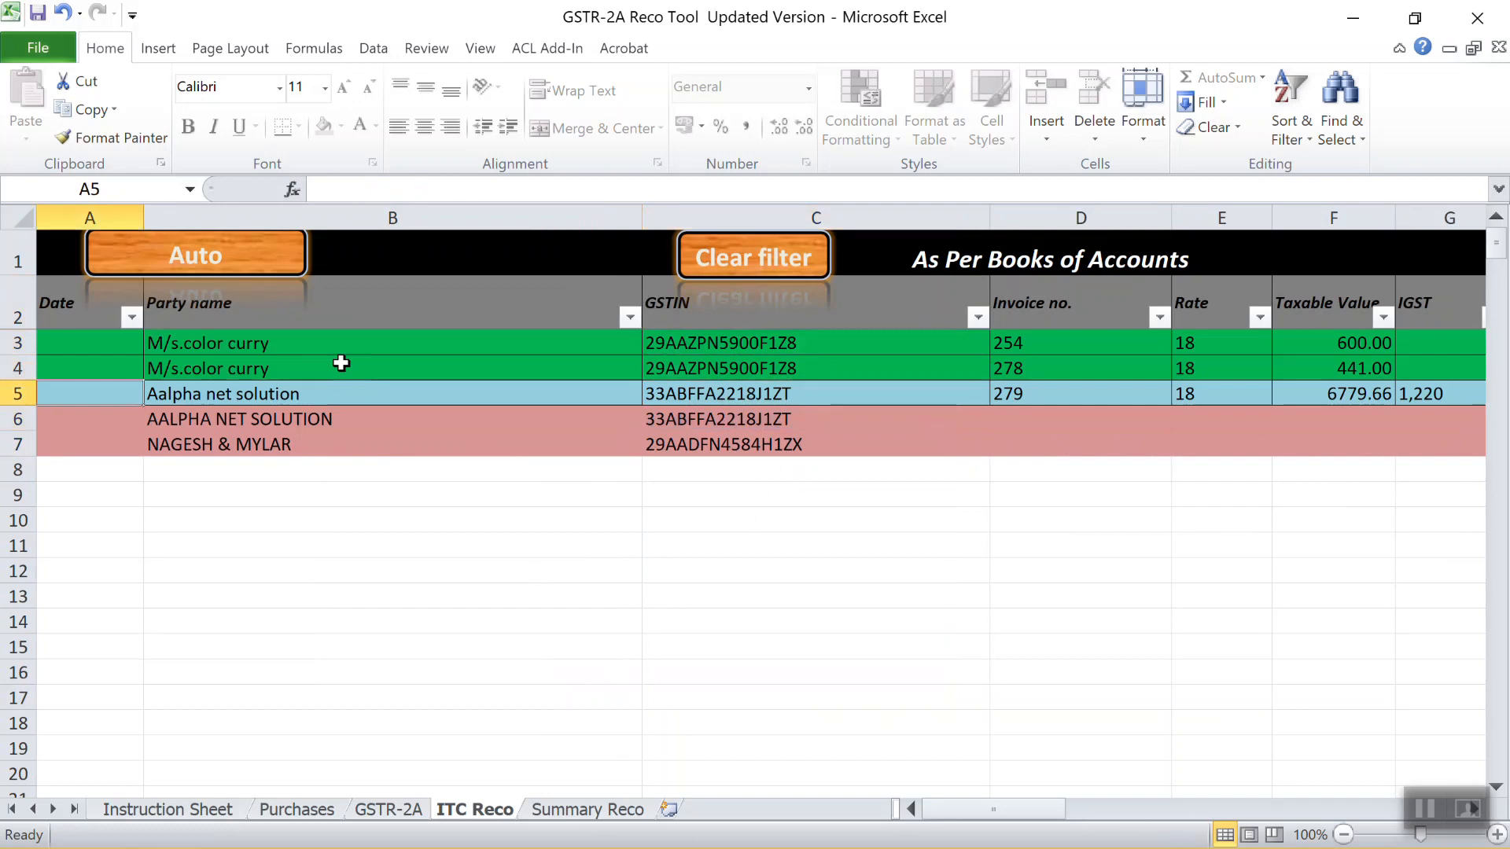
key(Right)
key(shift+Down)
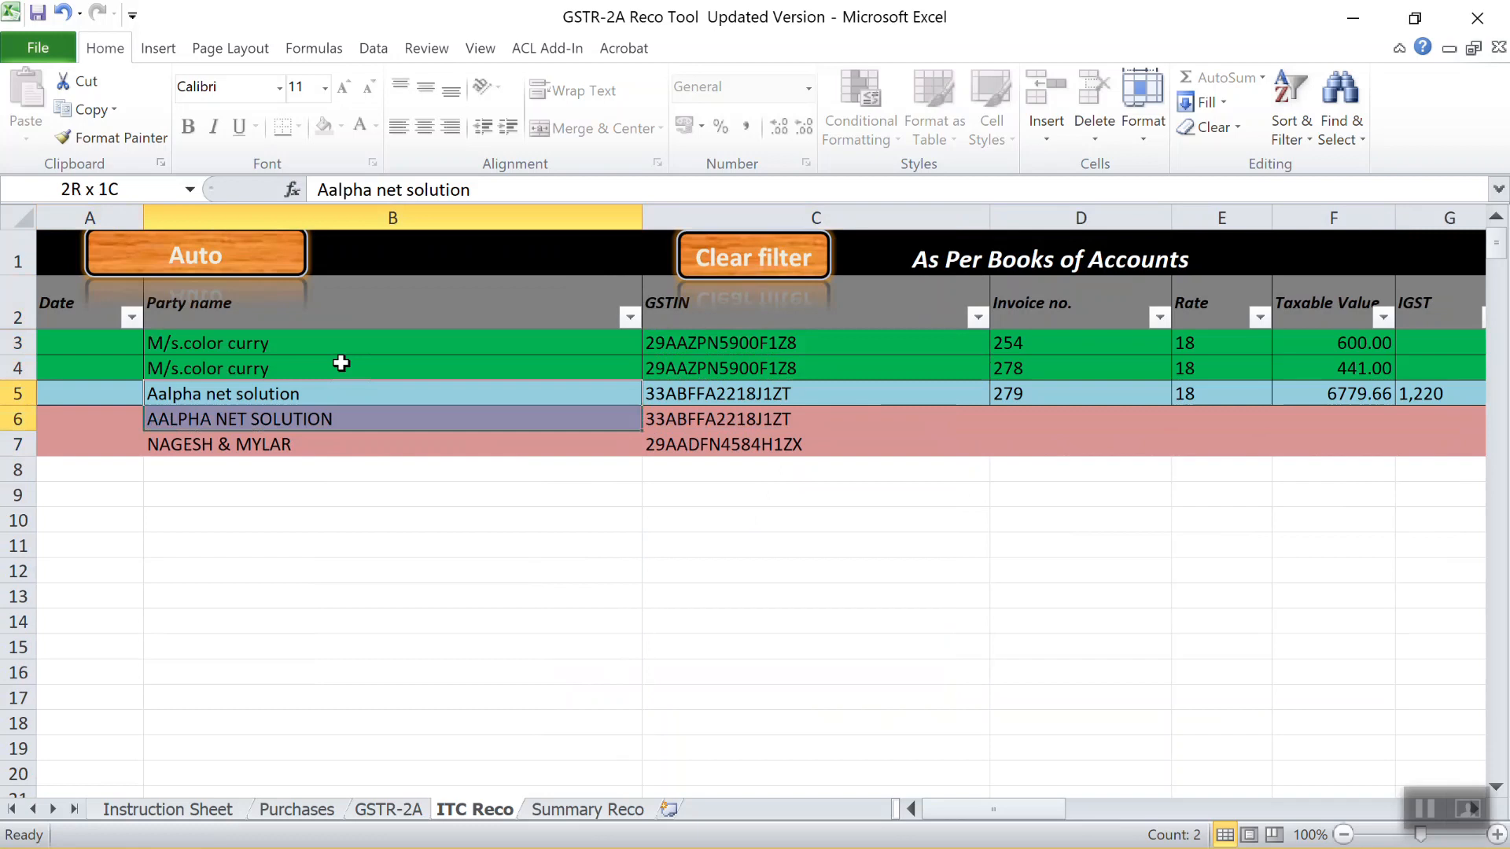
key(Right)
key(shift+Down)
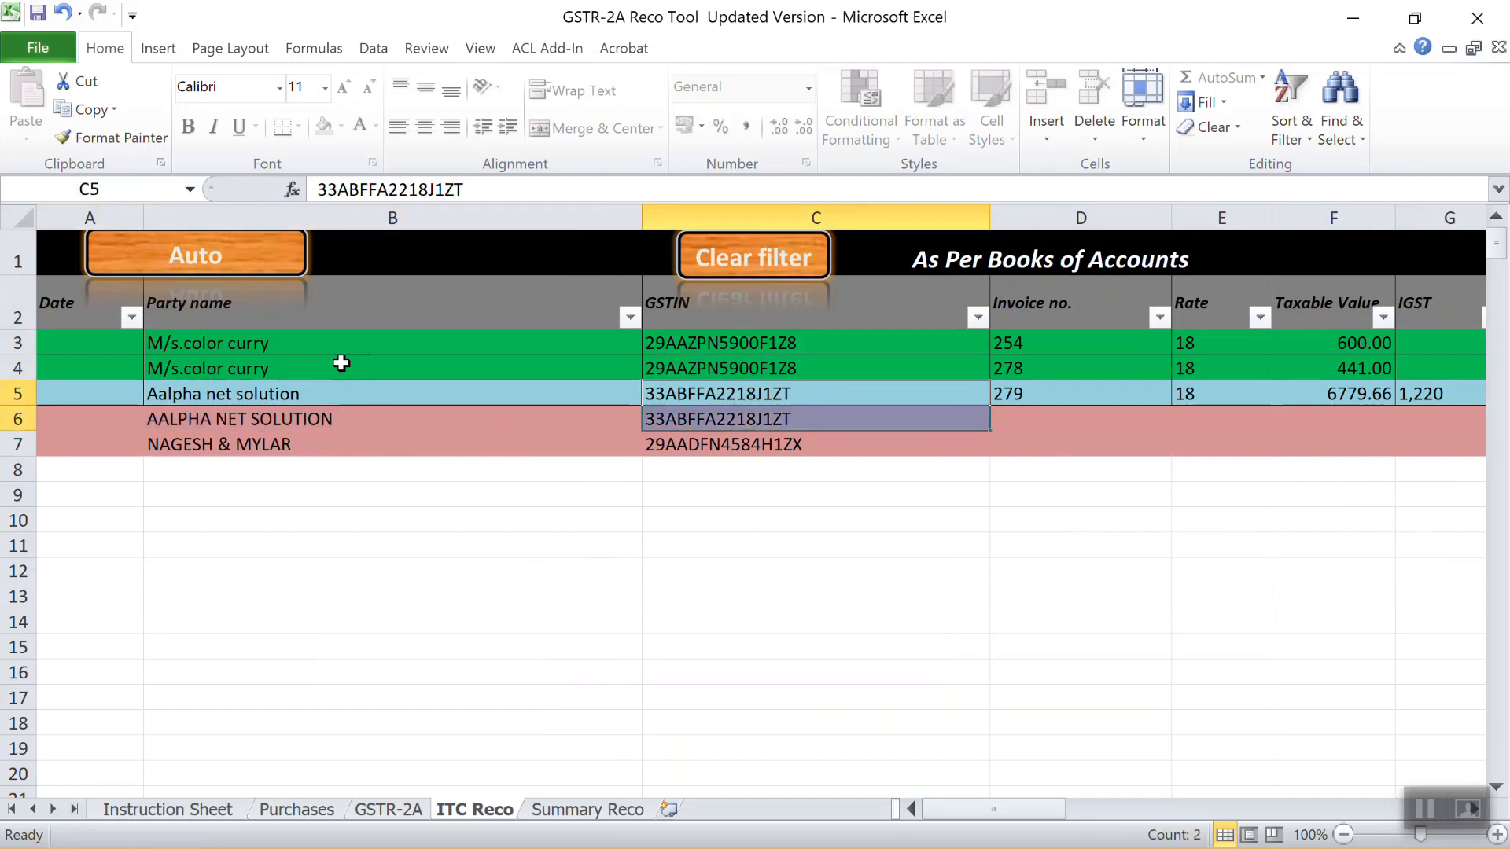
key(Left)
key(Right)
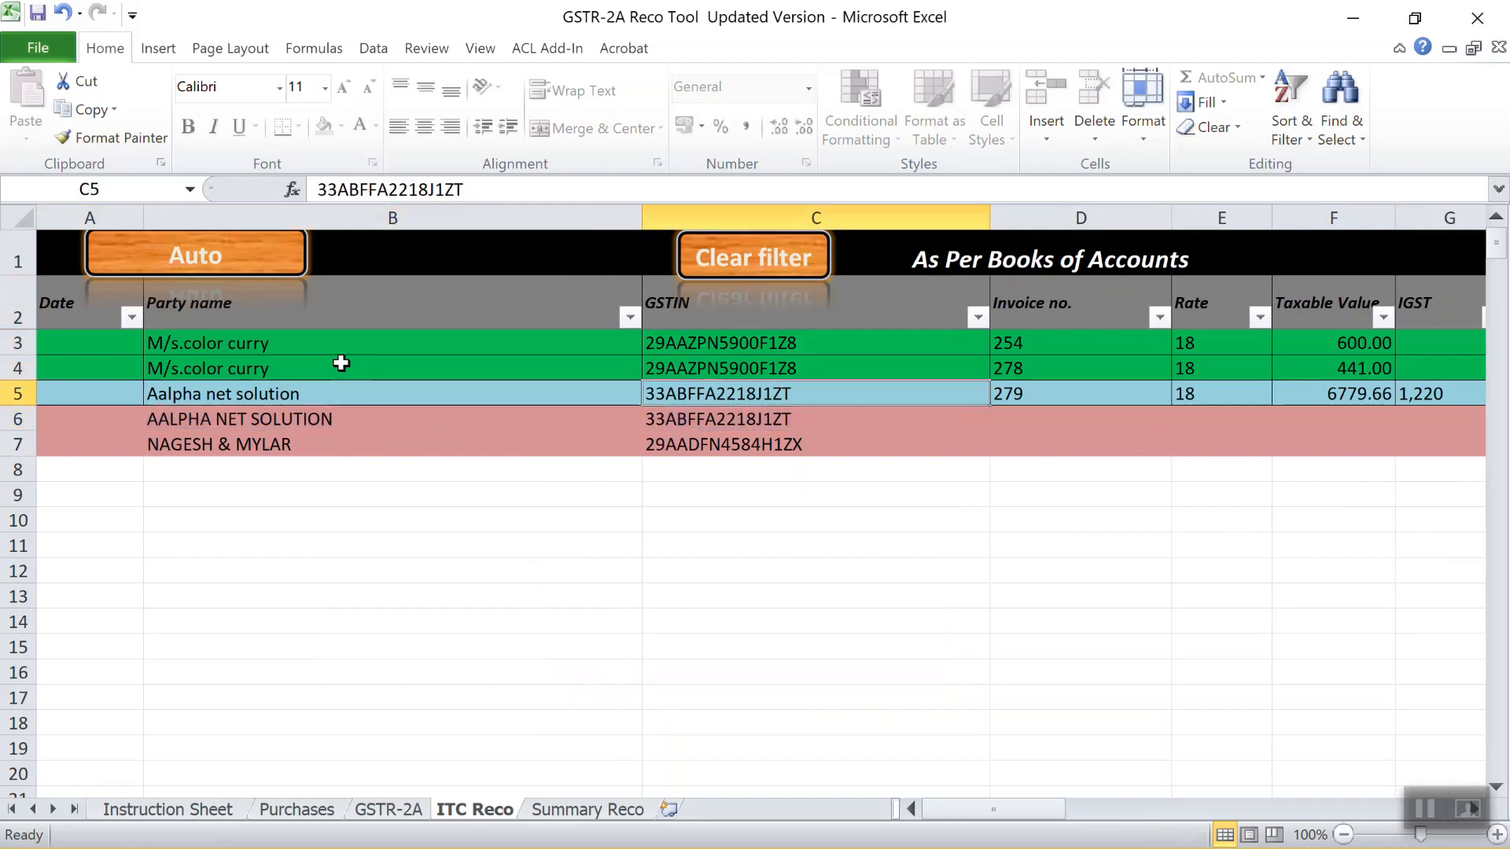
key(Right)
key(Left)
key(shift+Down)
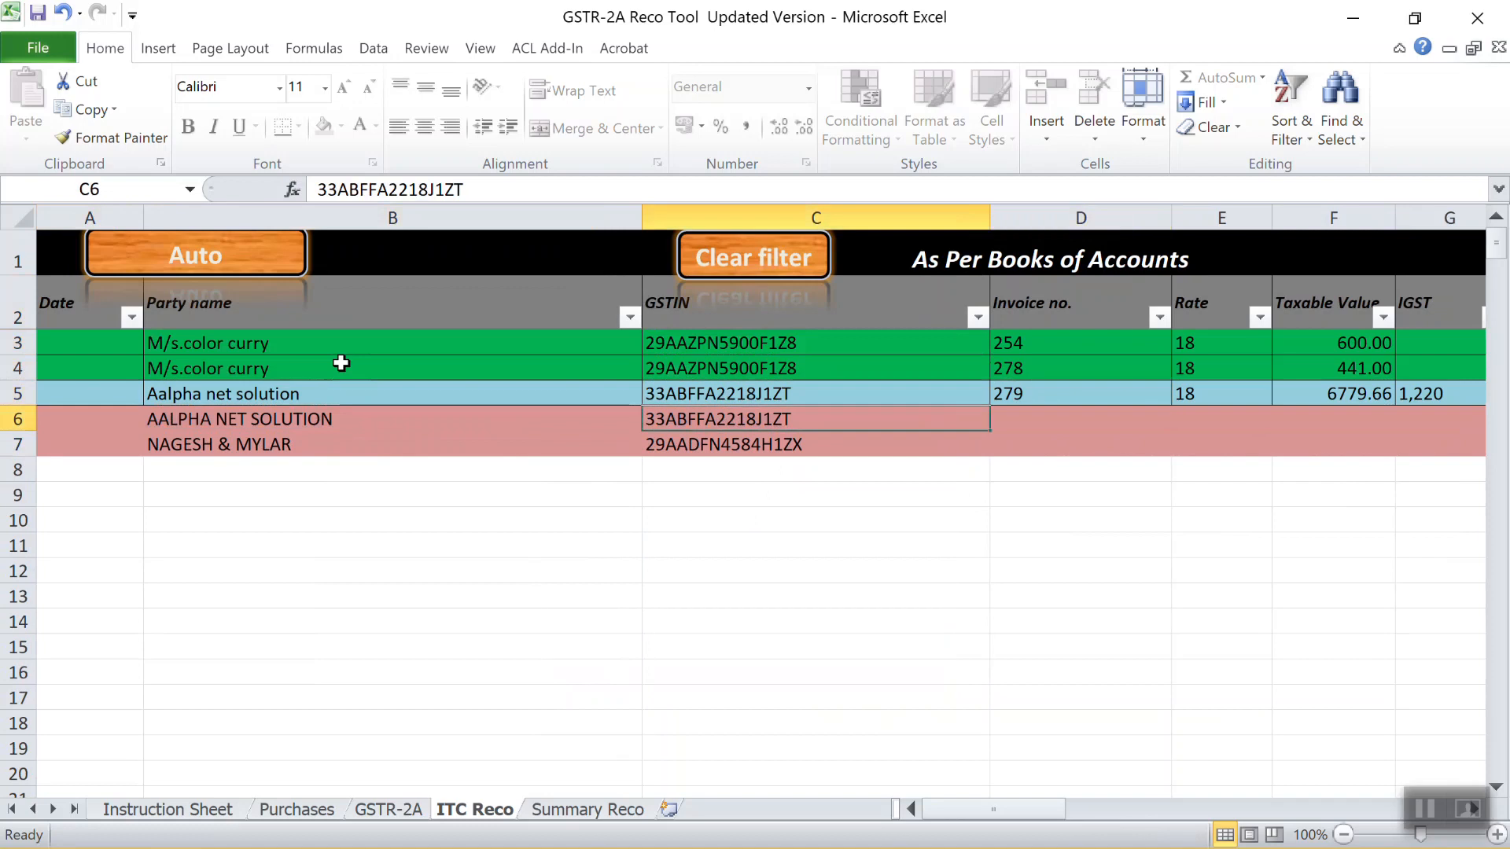
key(Down)
key(Left)
key(Left)
key(Right)
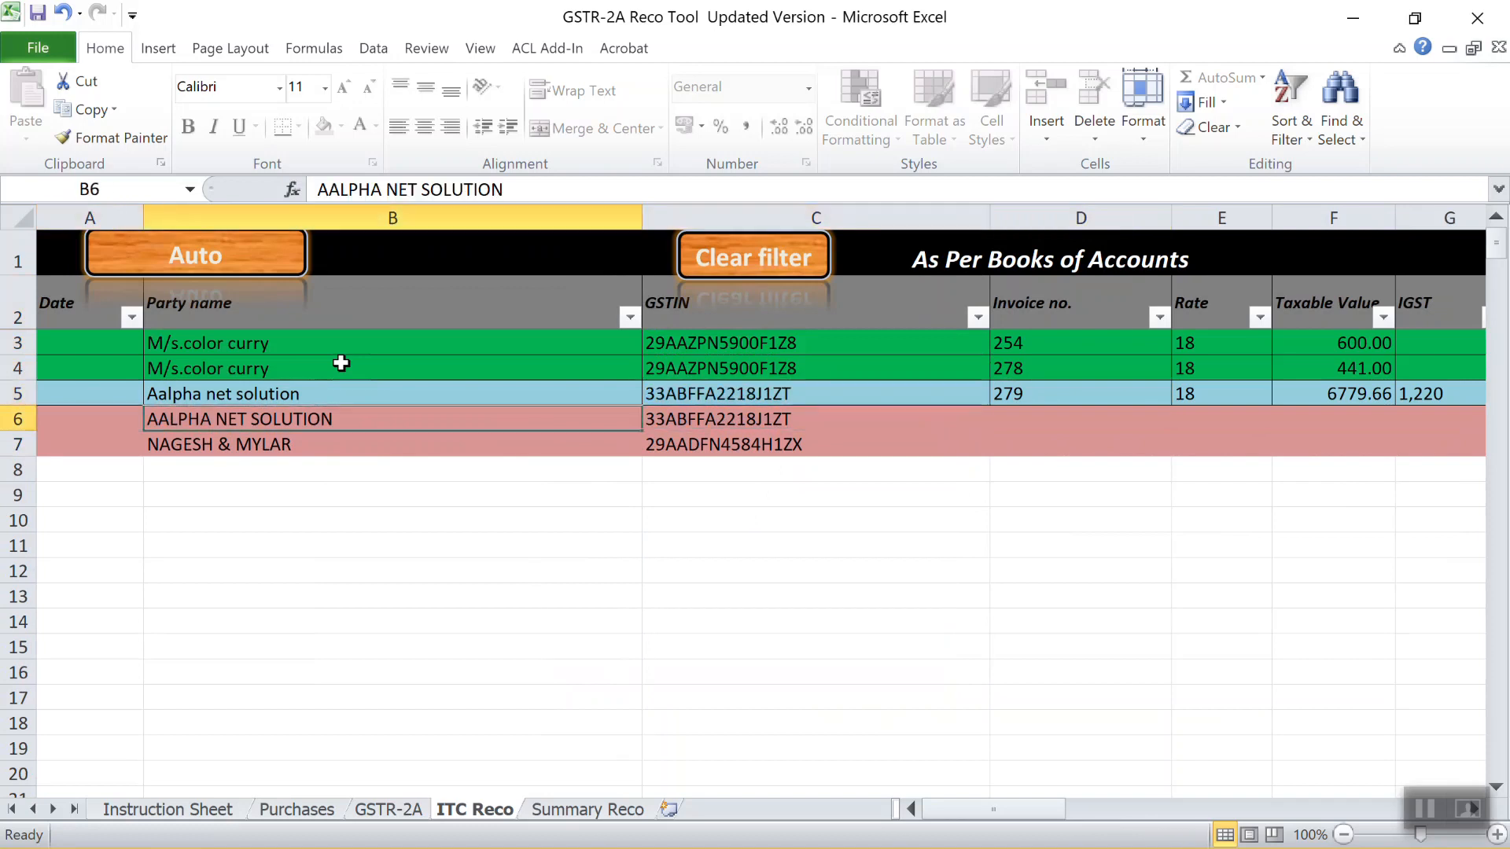
key(shift+Up)
Check the row 5 and row 6 books details up to IGST, ending at the invoice number in row 5
key(Right)
key(Up)
key(Right)
key(Right)
key(Right)
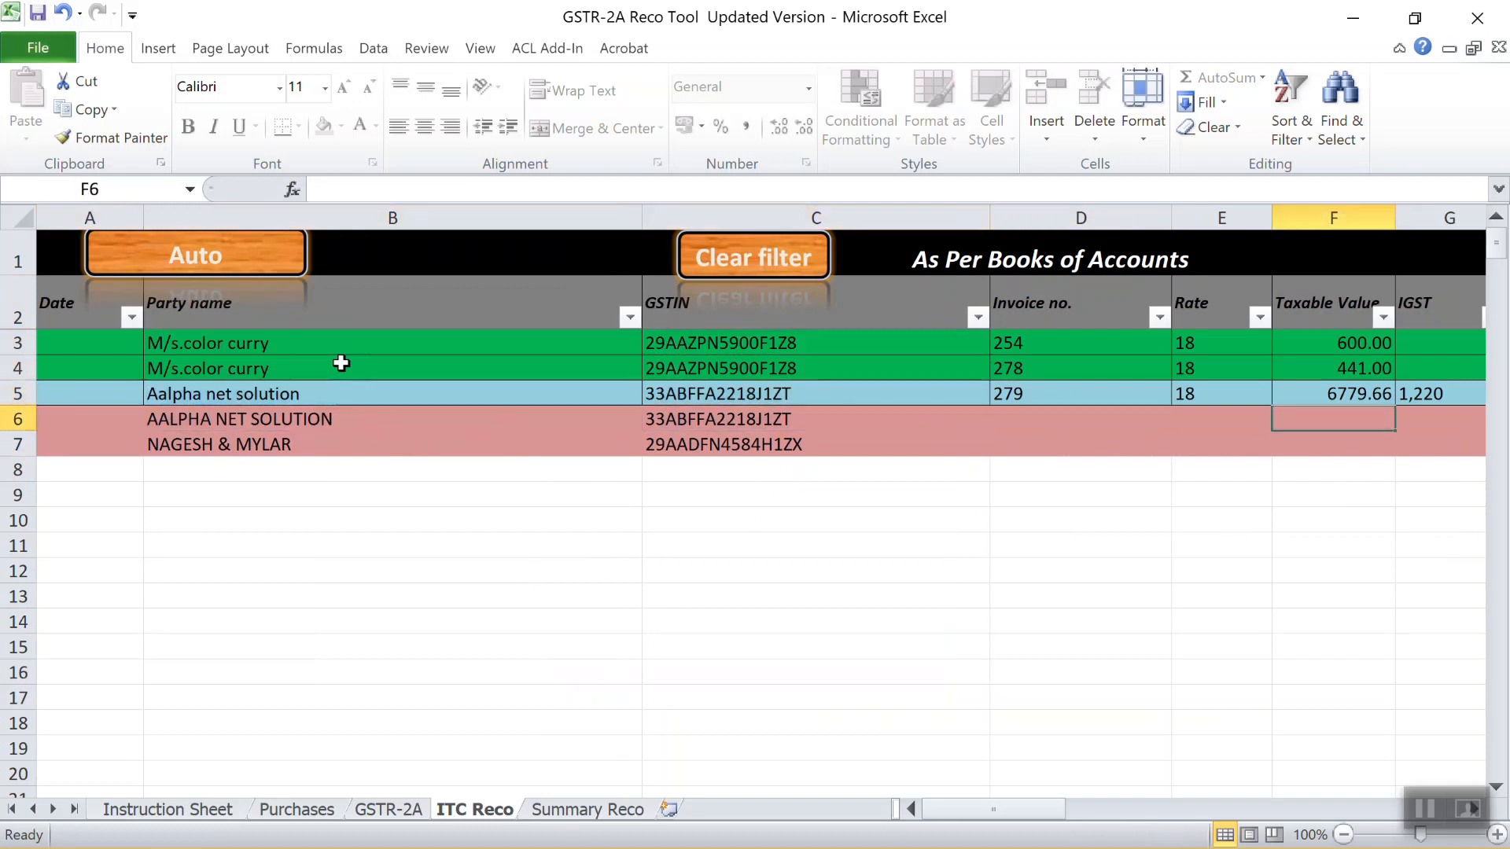
key(Right)
key(Left)
key(Left)
key(Left)
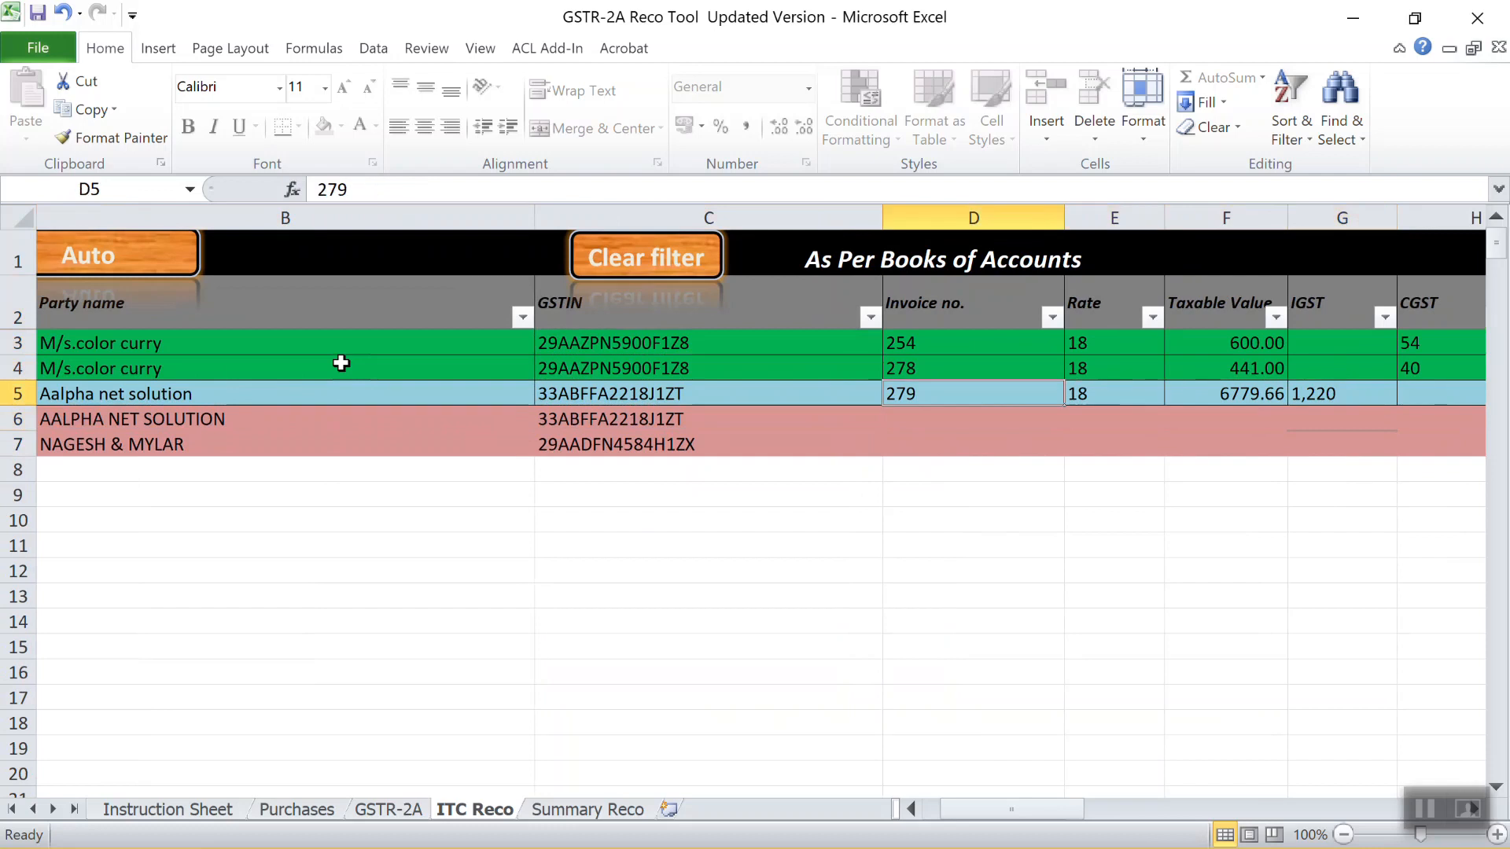
key(Left)
key(Left)
key(Right)
key(Right)
Examine the GSTR-2A details of the invoice in row 6, from its date to its GSTIN
key(Down)
key(Right)
key(Right)
key(Right)
key(Right)
key(Right)
key(Right)
key(Right)
key(Right)
key(Right)
key(Right)
key(Right)
key(Right)
key(Right)
key(Right)
key(Right)
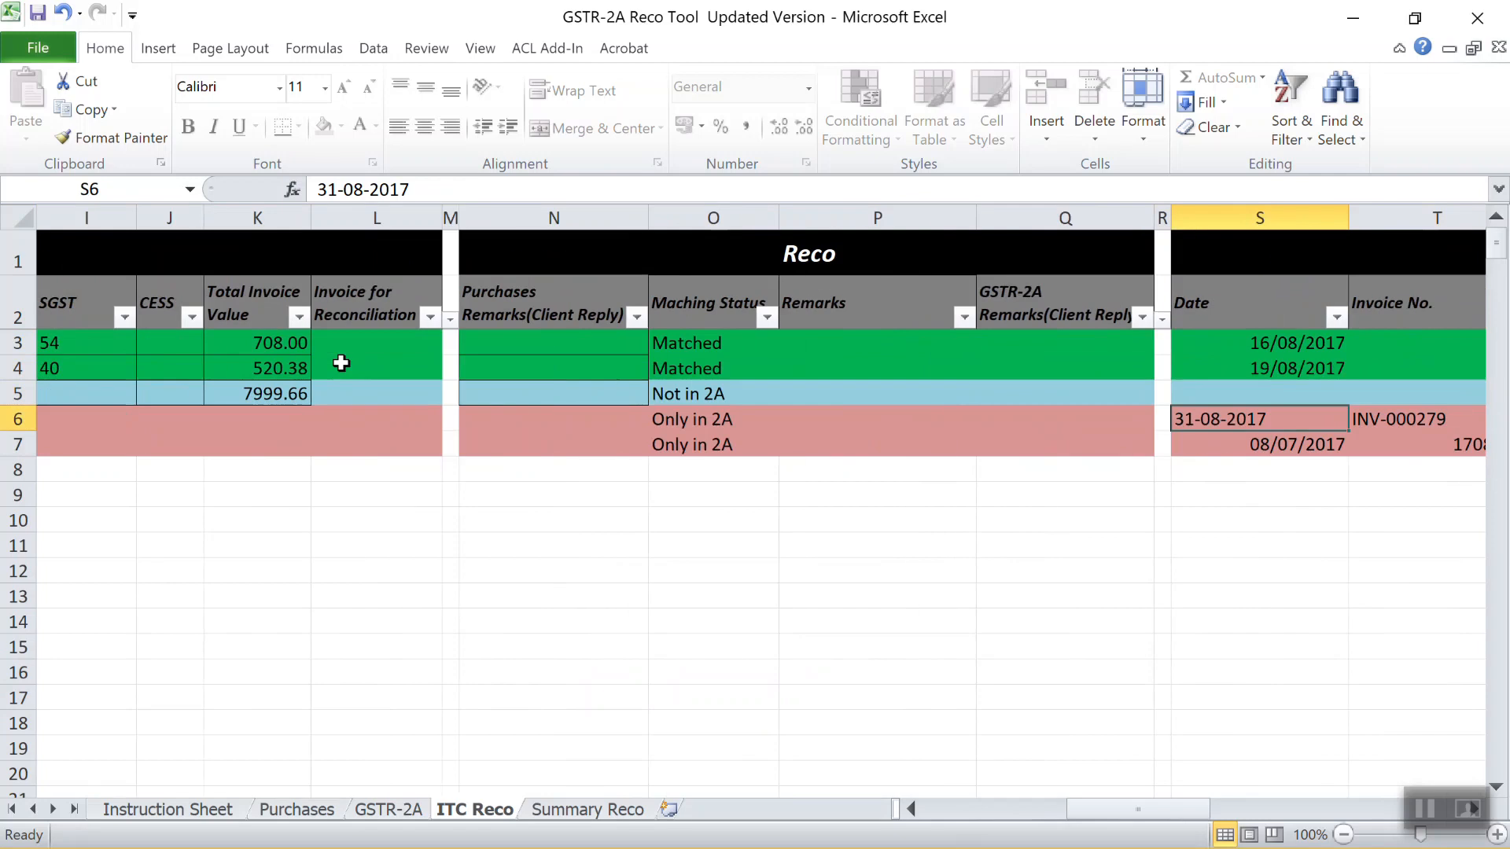
key(Right)
key(Right)
key(Right)
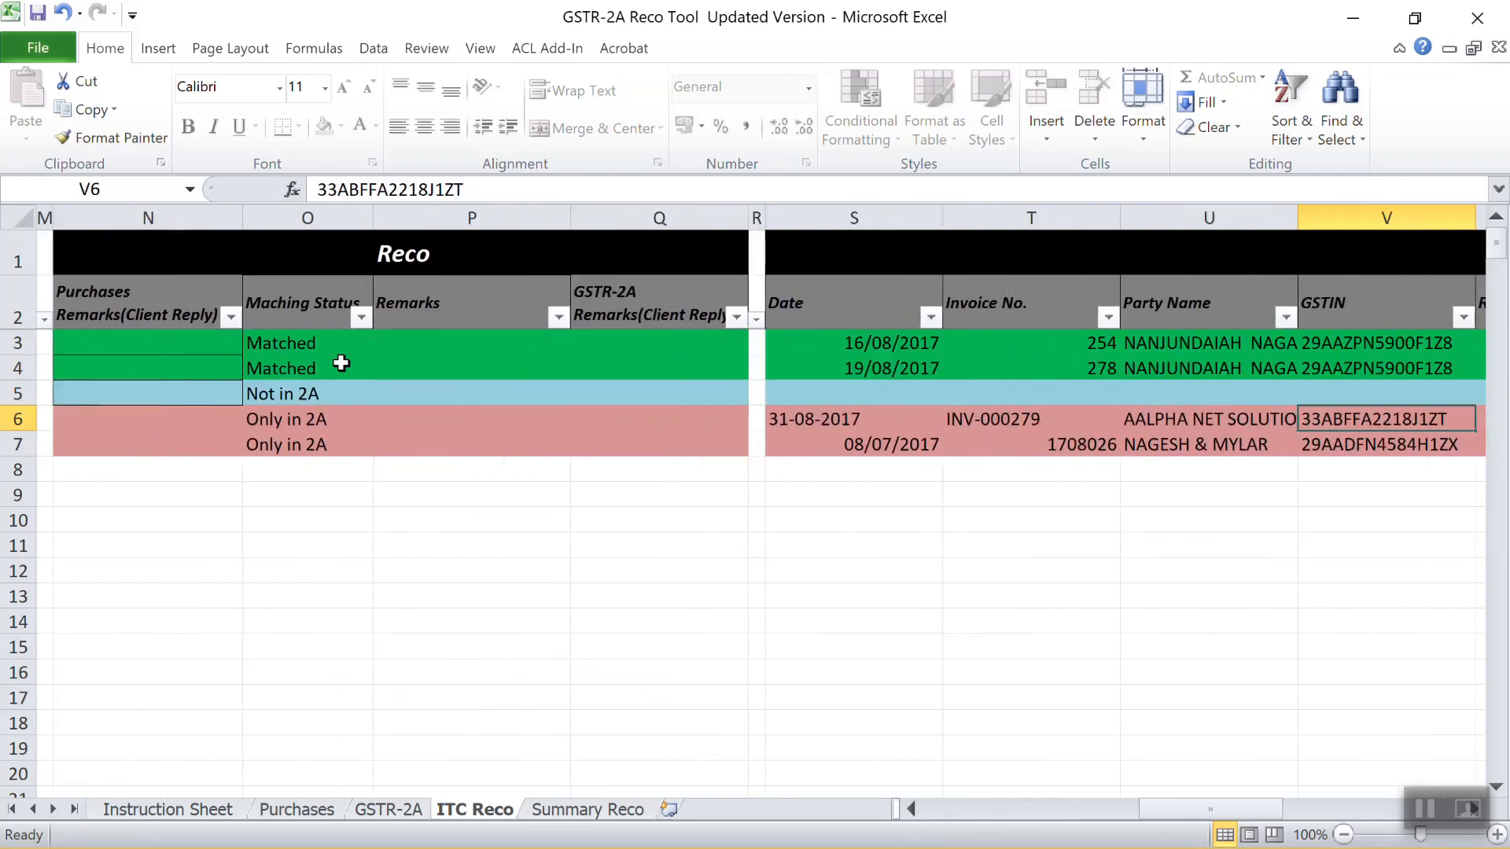
Try to copy the invoice number INV-000279 from ITC Reco row 6 into the Invoice for Reconciliation cell of Purchases row 5
key(Left)
key(Left)
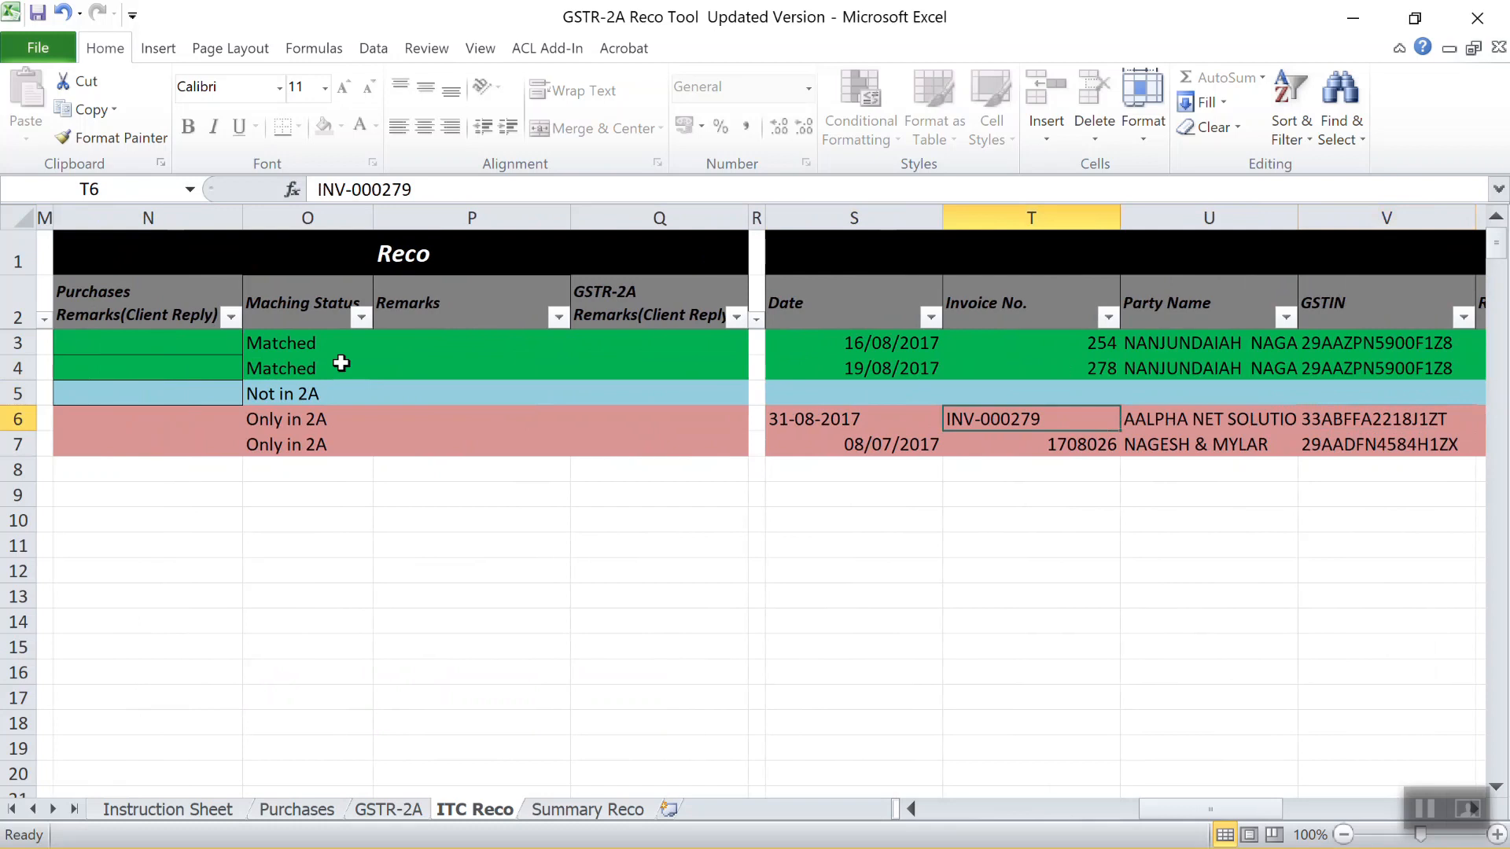
key(ctrl+c)
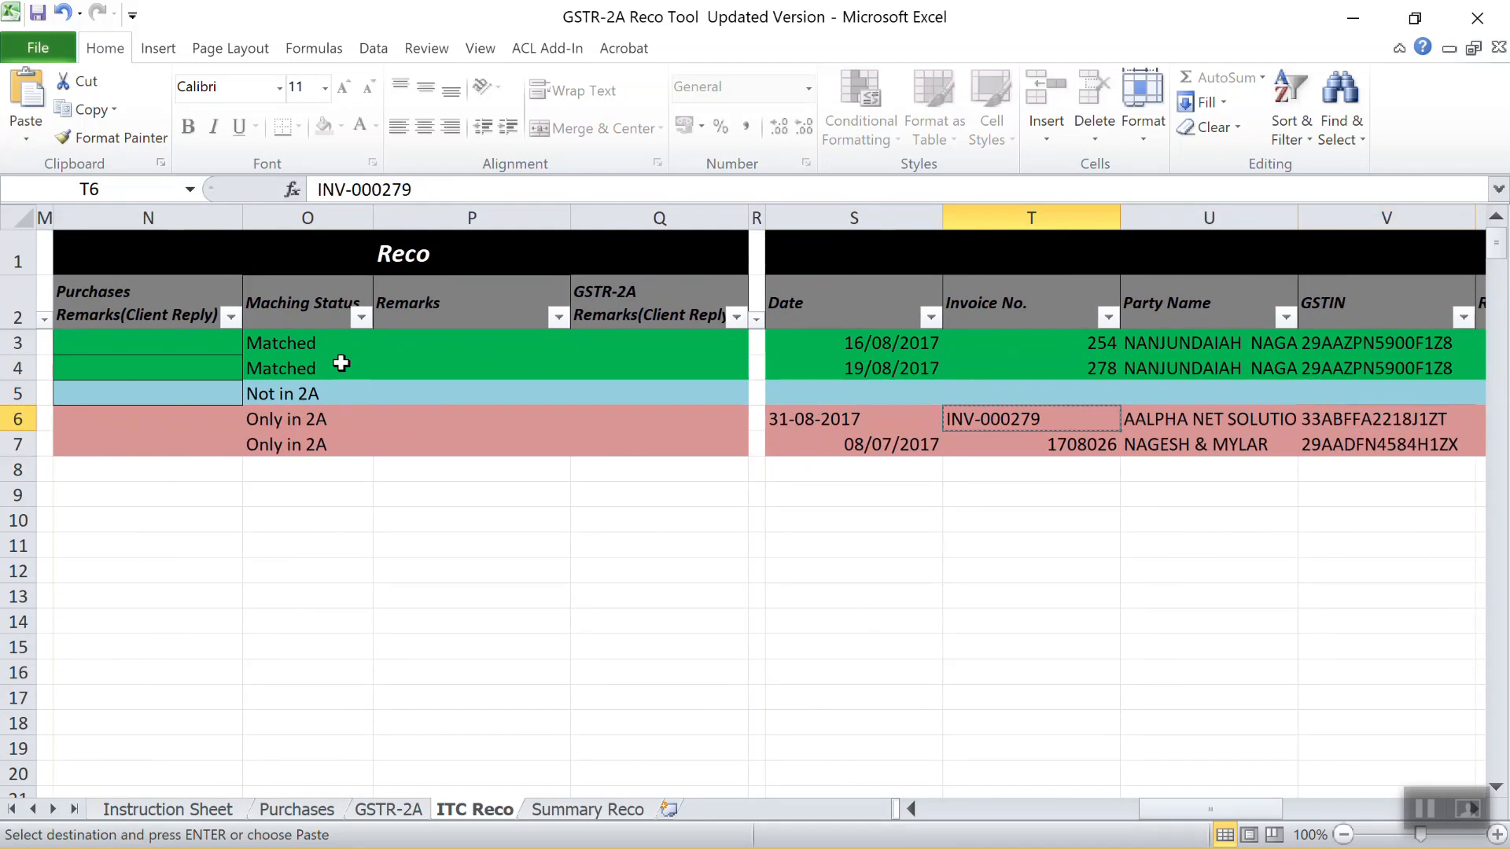
click(314, 815)
click(692, 382)
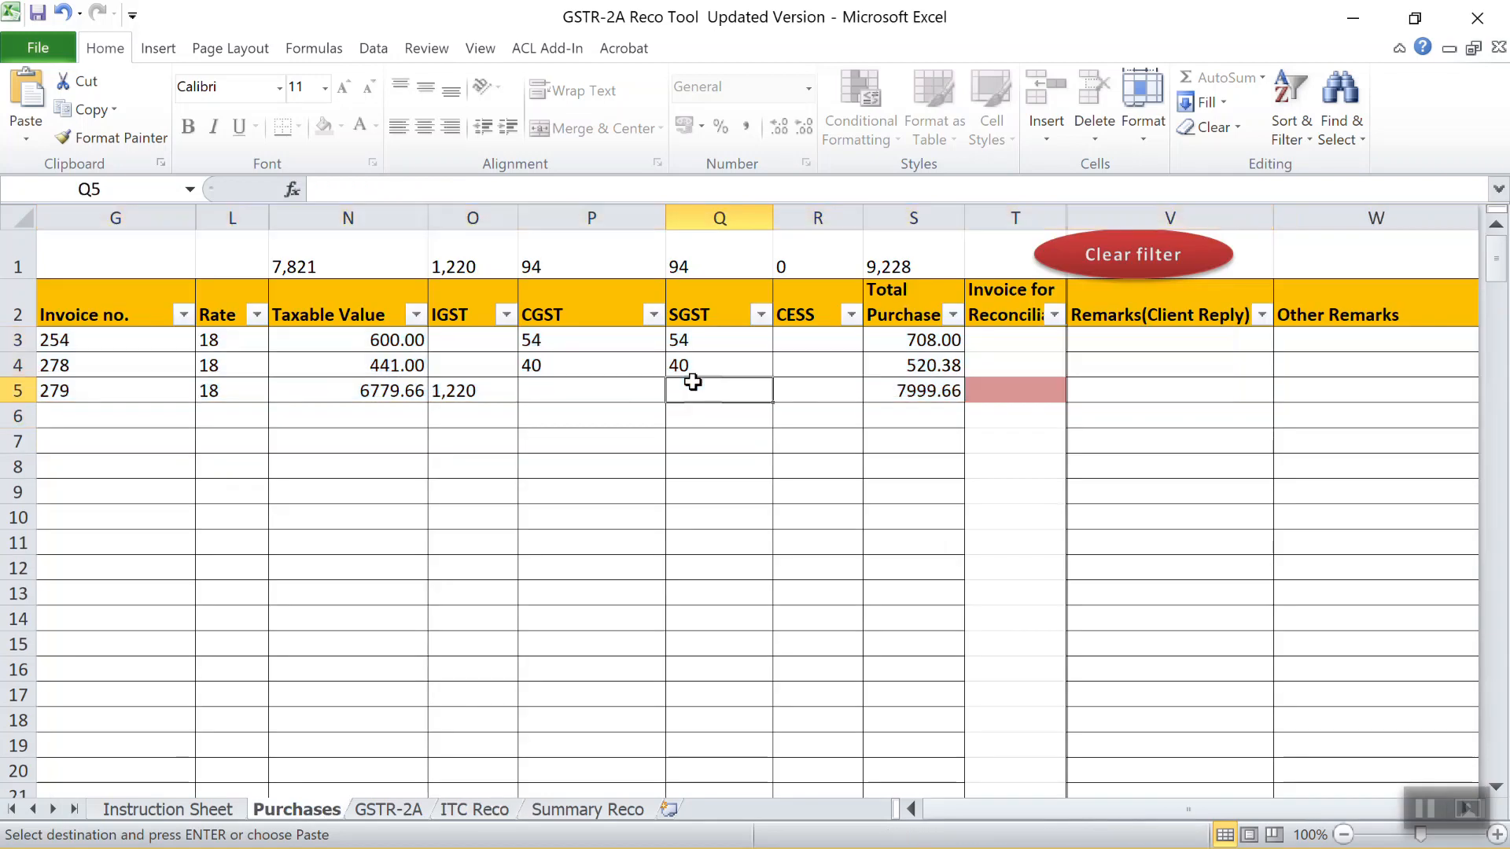
key(Right)
key(Right)
key(Right)
key(F2)
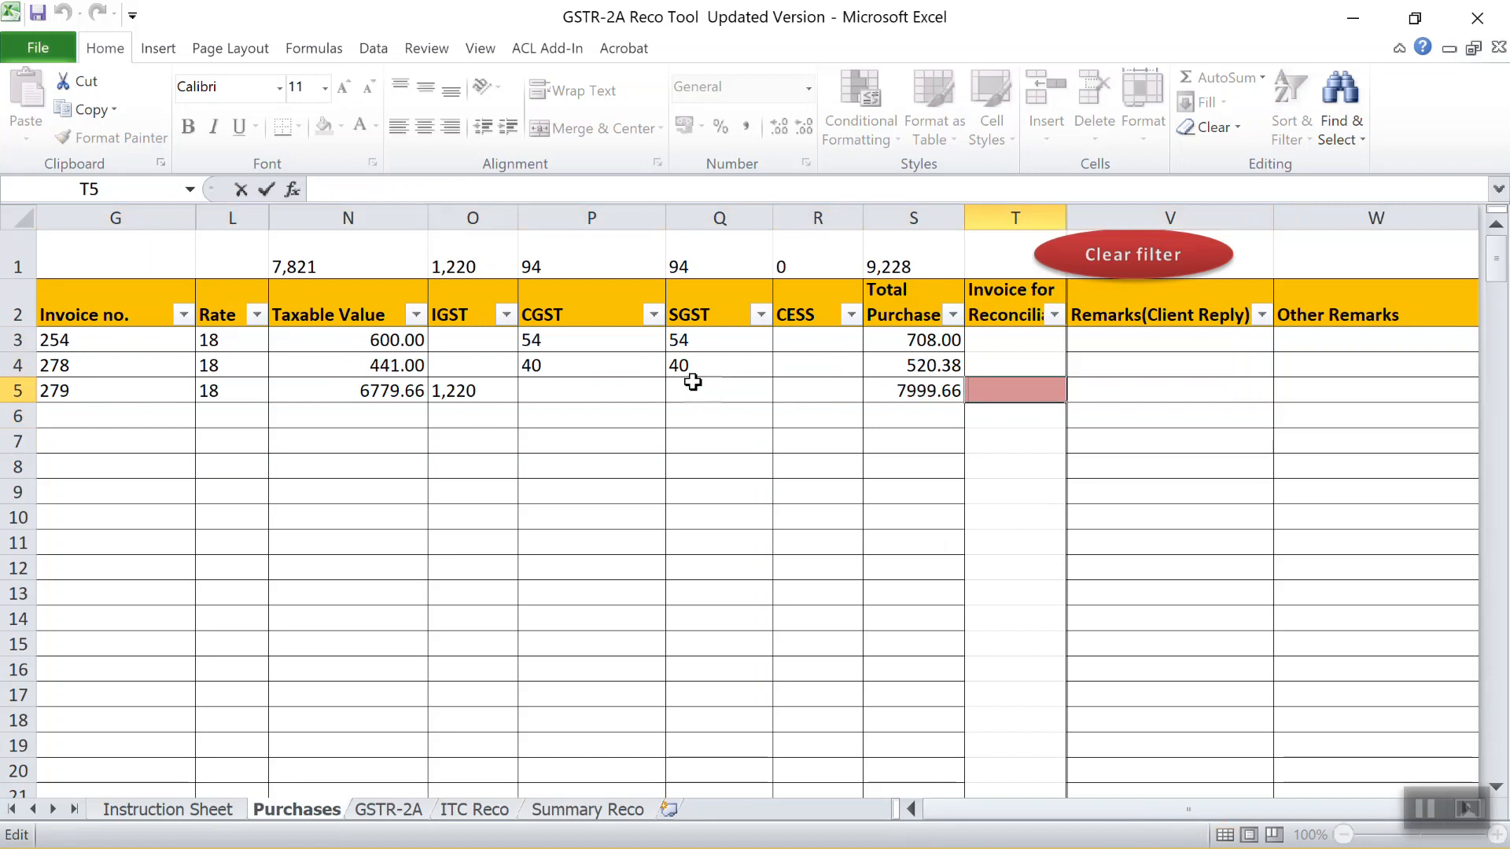
key(Escape)
key(Left)
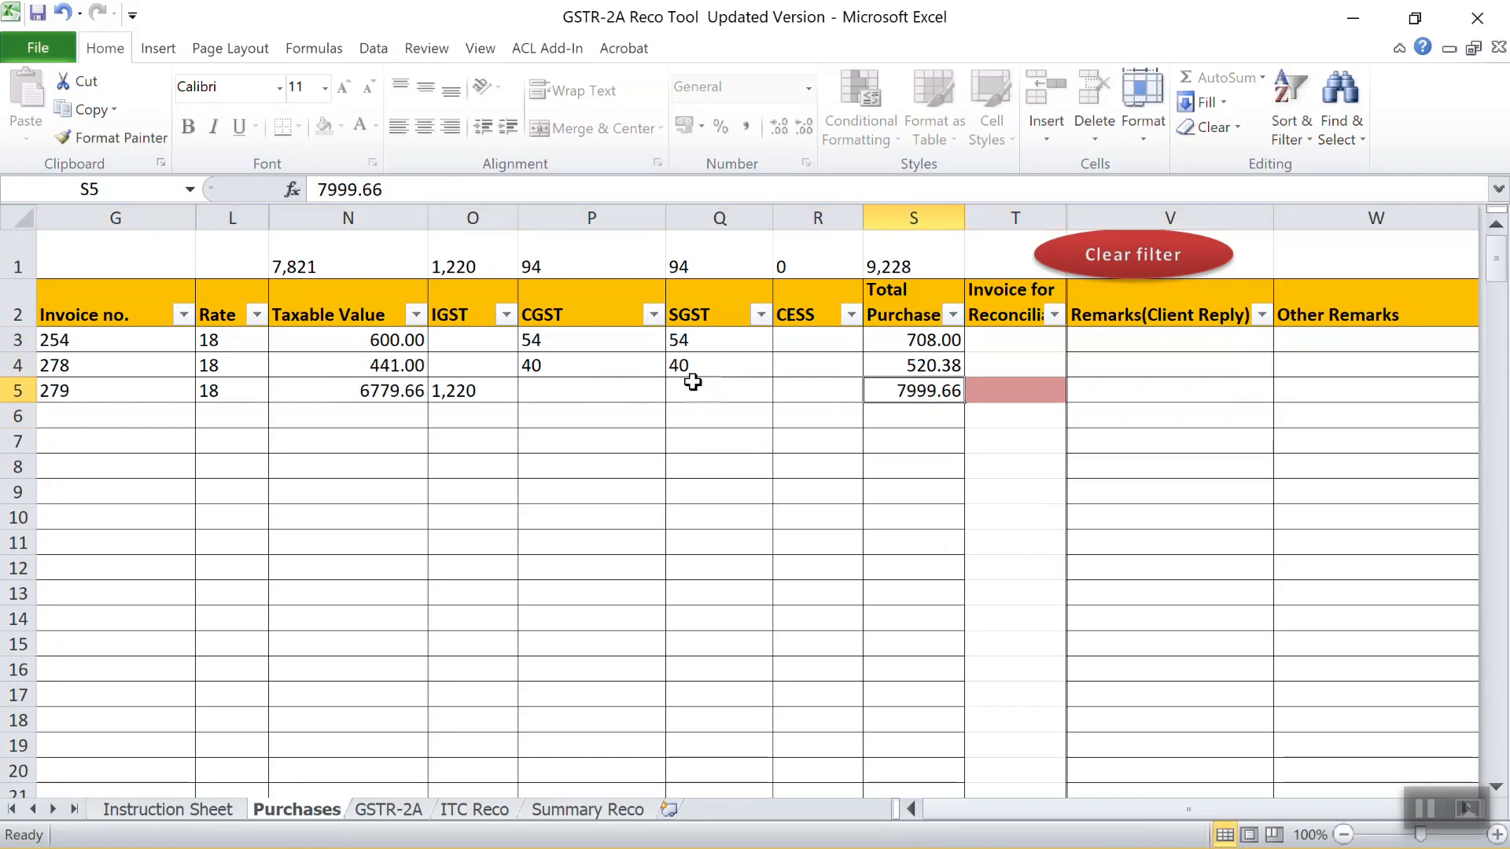
Check the Aalpha net solution entry in Purchases row 5, from its invoice number across to the Invoice for Reconciliation cell
key(Home)
key(Right)
key(Right)
key(Right)
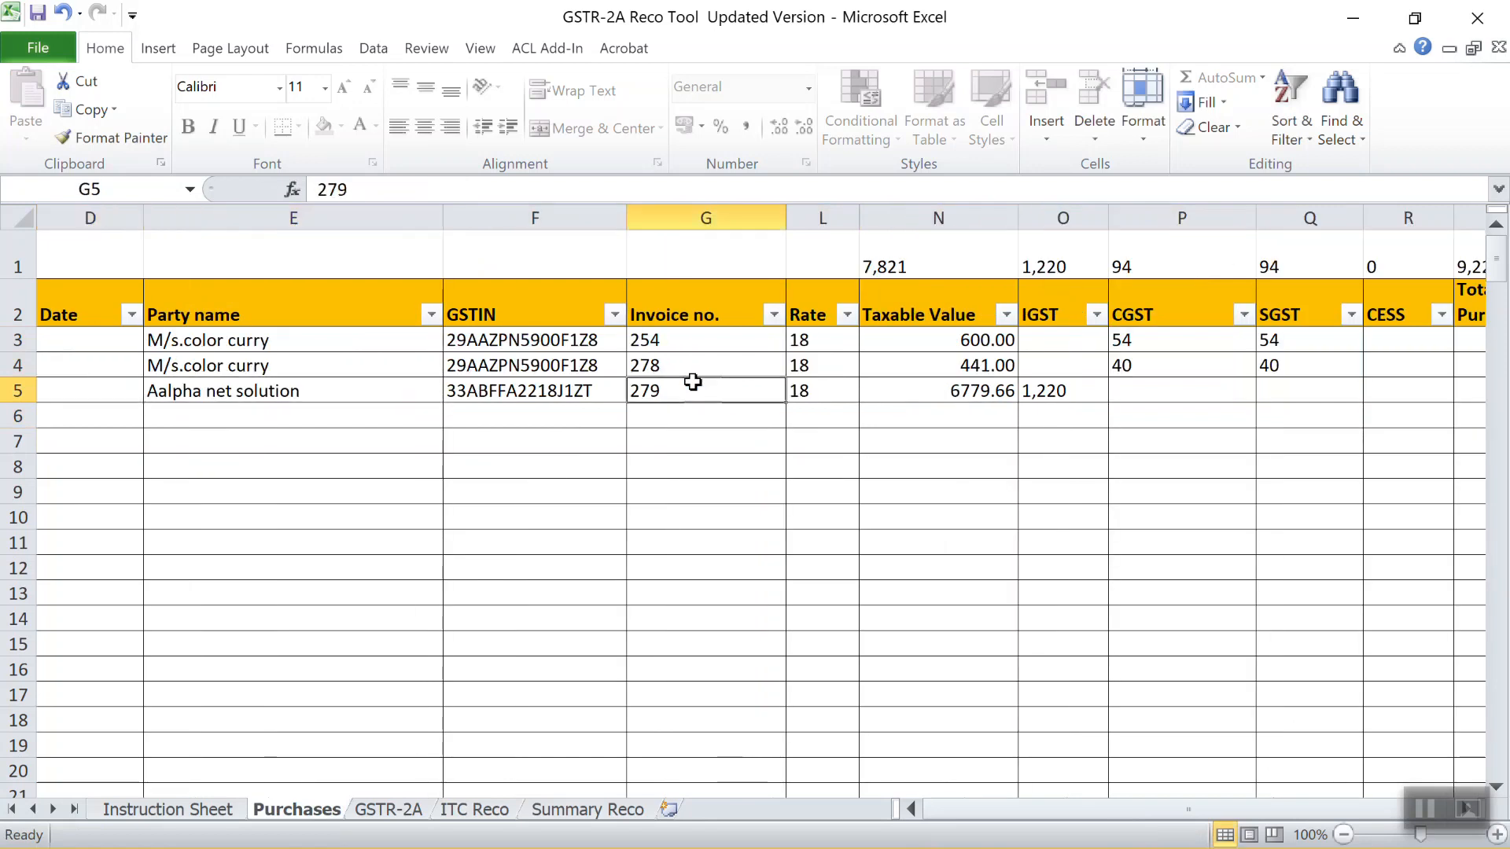
key(Right)
key(Right)
key(Right)
key(Right)
key(Right)
key(Right)
key(Right)
key(Right)
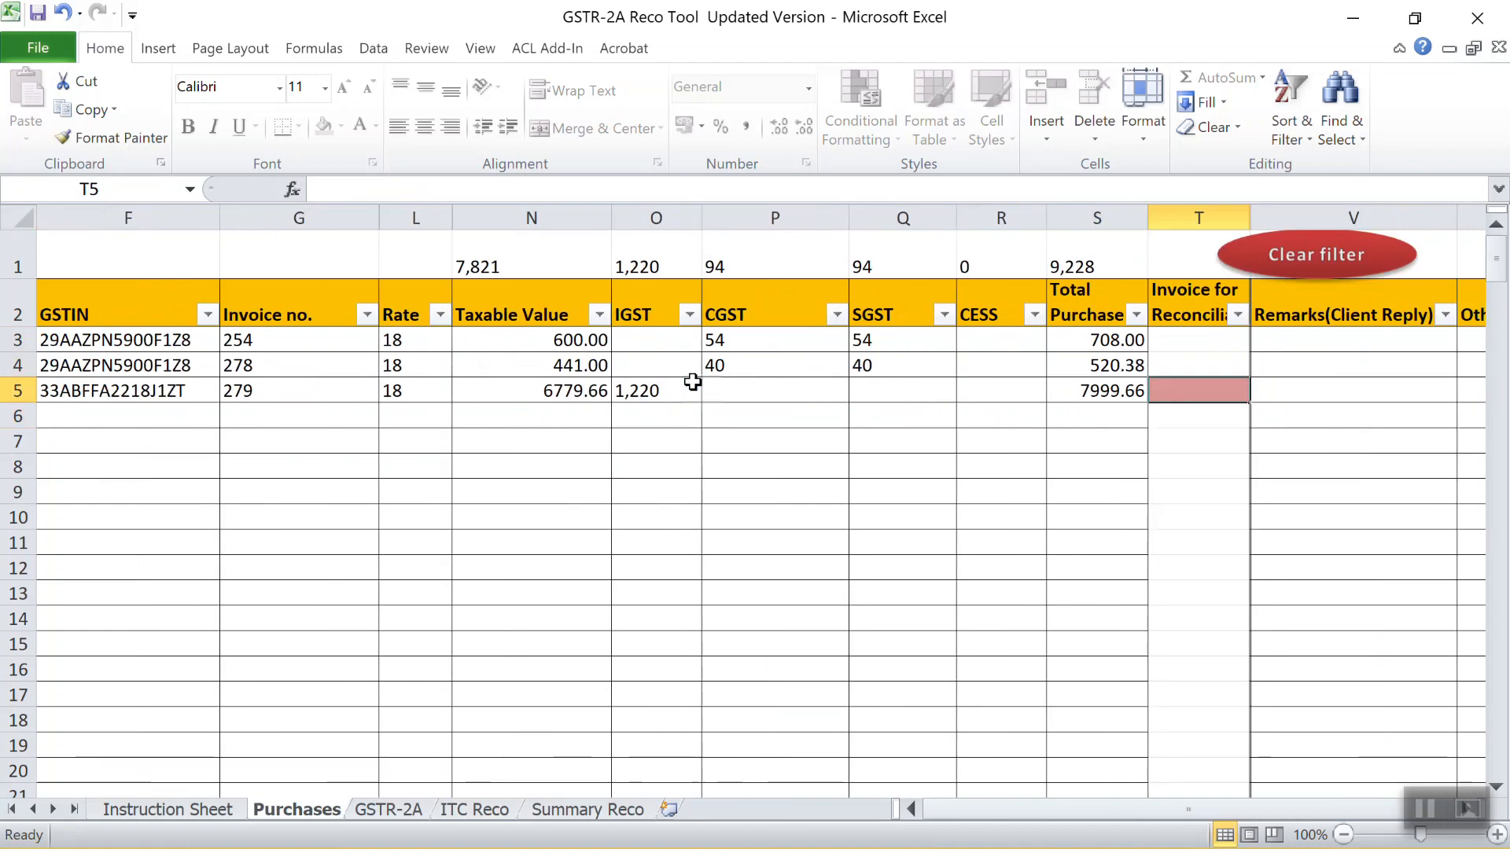
Copy INV-000279 from ITC Reco row 6 into the Invoice for Reconciliation cell of row 5 on the Purchases sheet
key(ctrl+Page_Down)
key(ctrl+Page_Down)
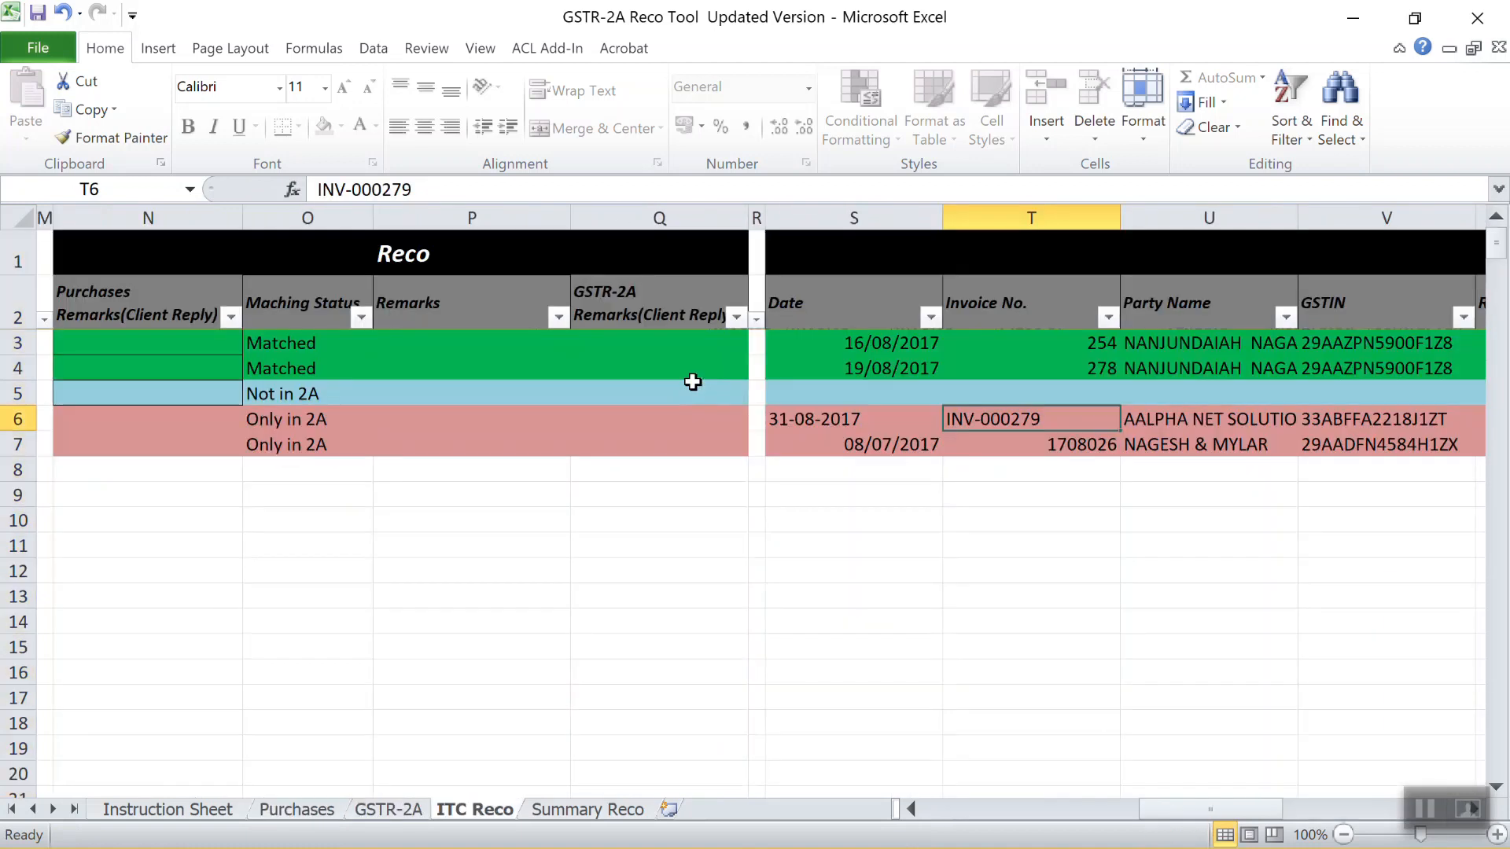
key(ctrl+c)
key(ctrl+Page_Up)
key(ctrl+Page_Up)
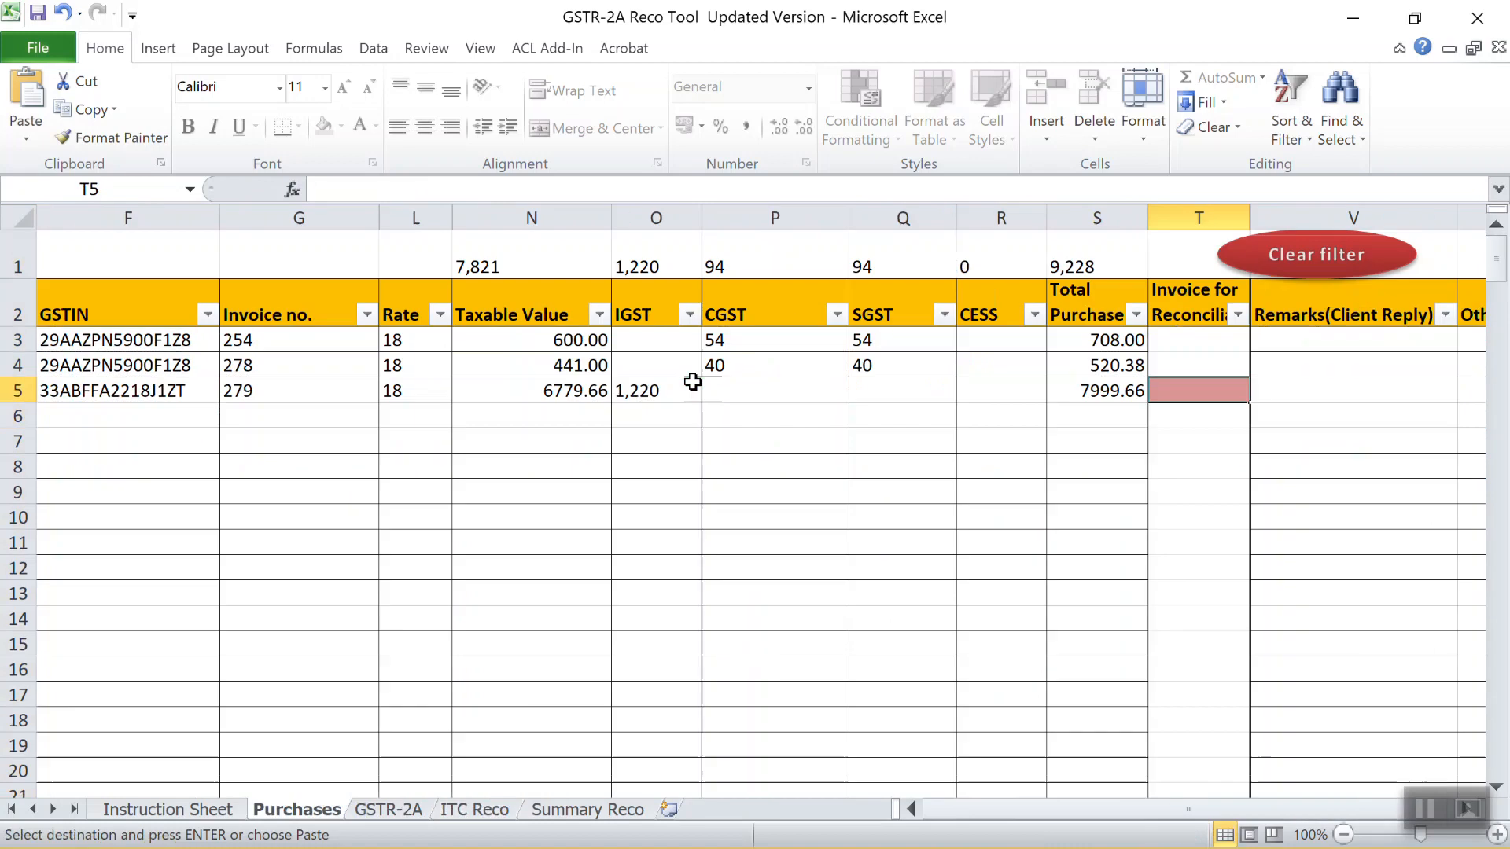
key(ctrl+v)
key(Left)
key(Left)
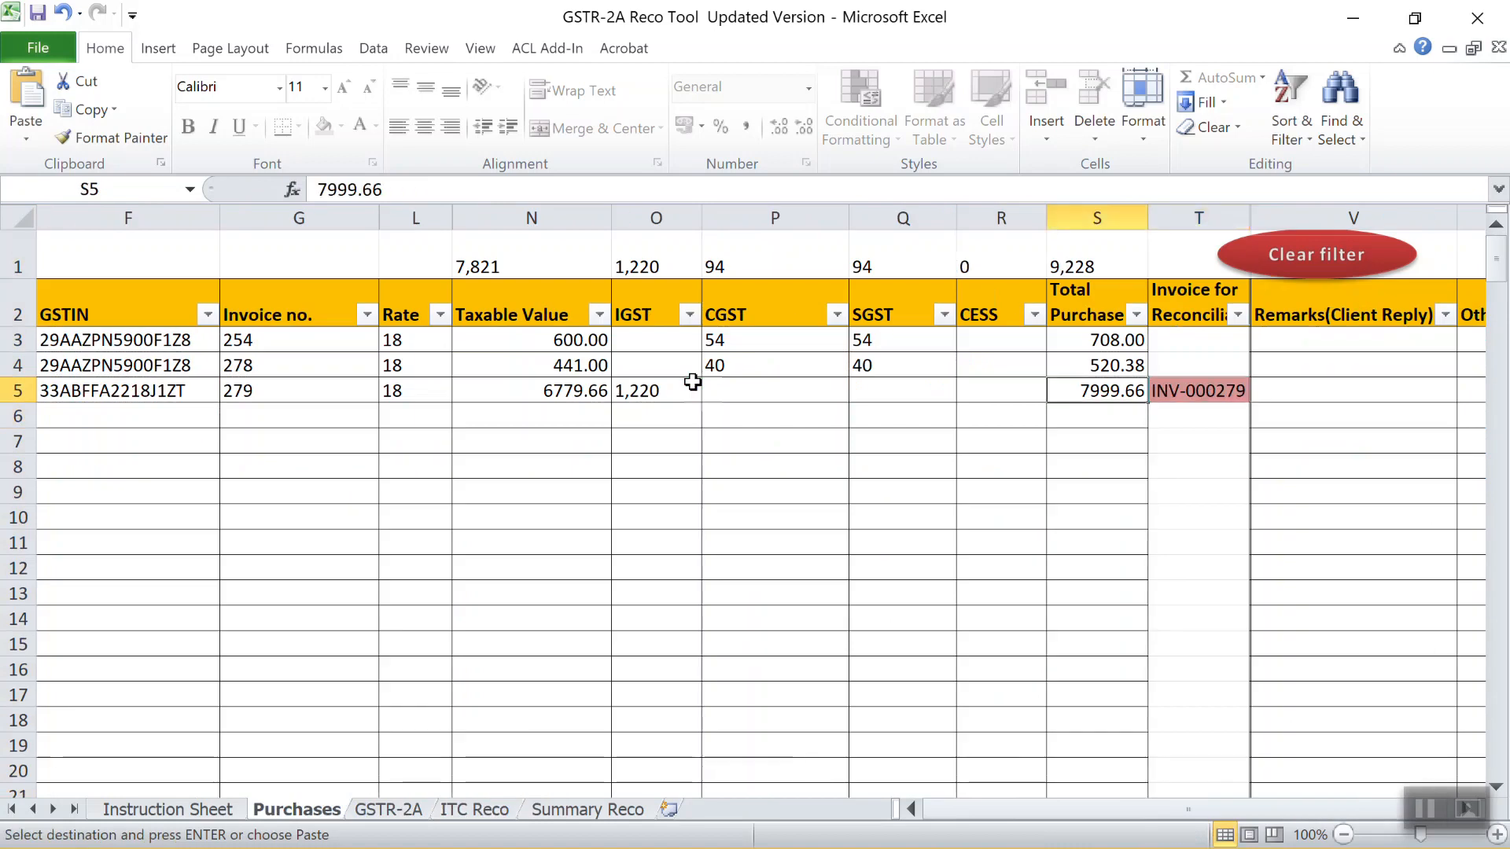
key(Right)
key(Right)
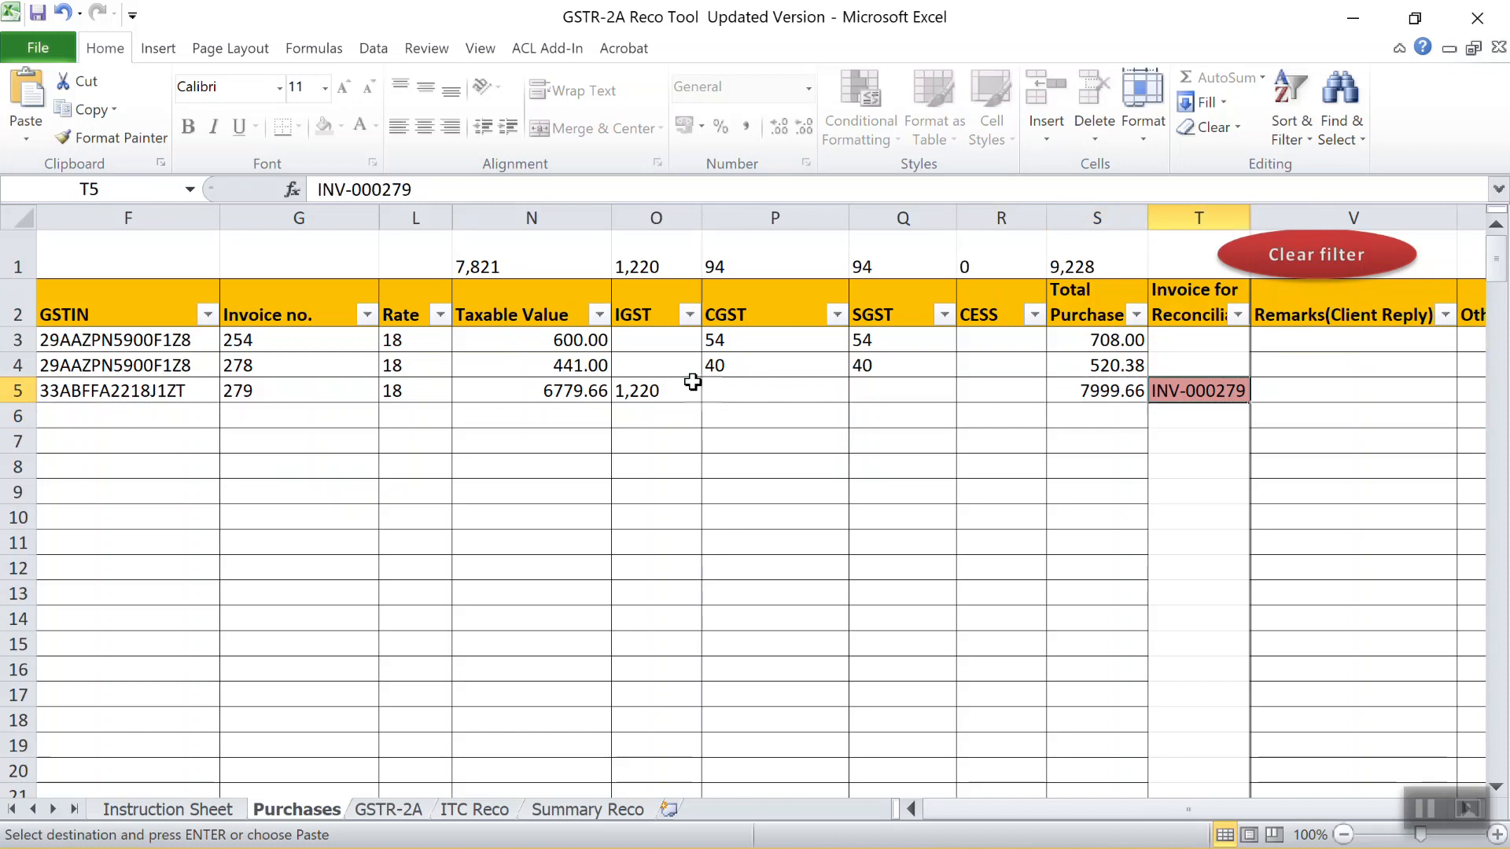
Examine the Invoice for Reconciliation cells in rows 3 to 5 of the Purchases sheet
key(Up)
key(Up)
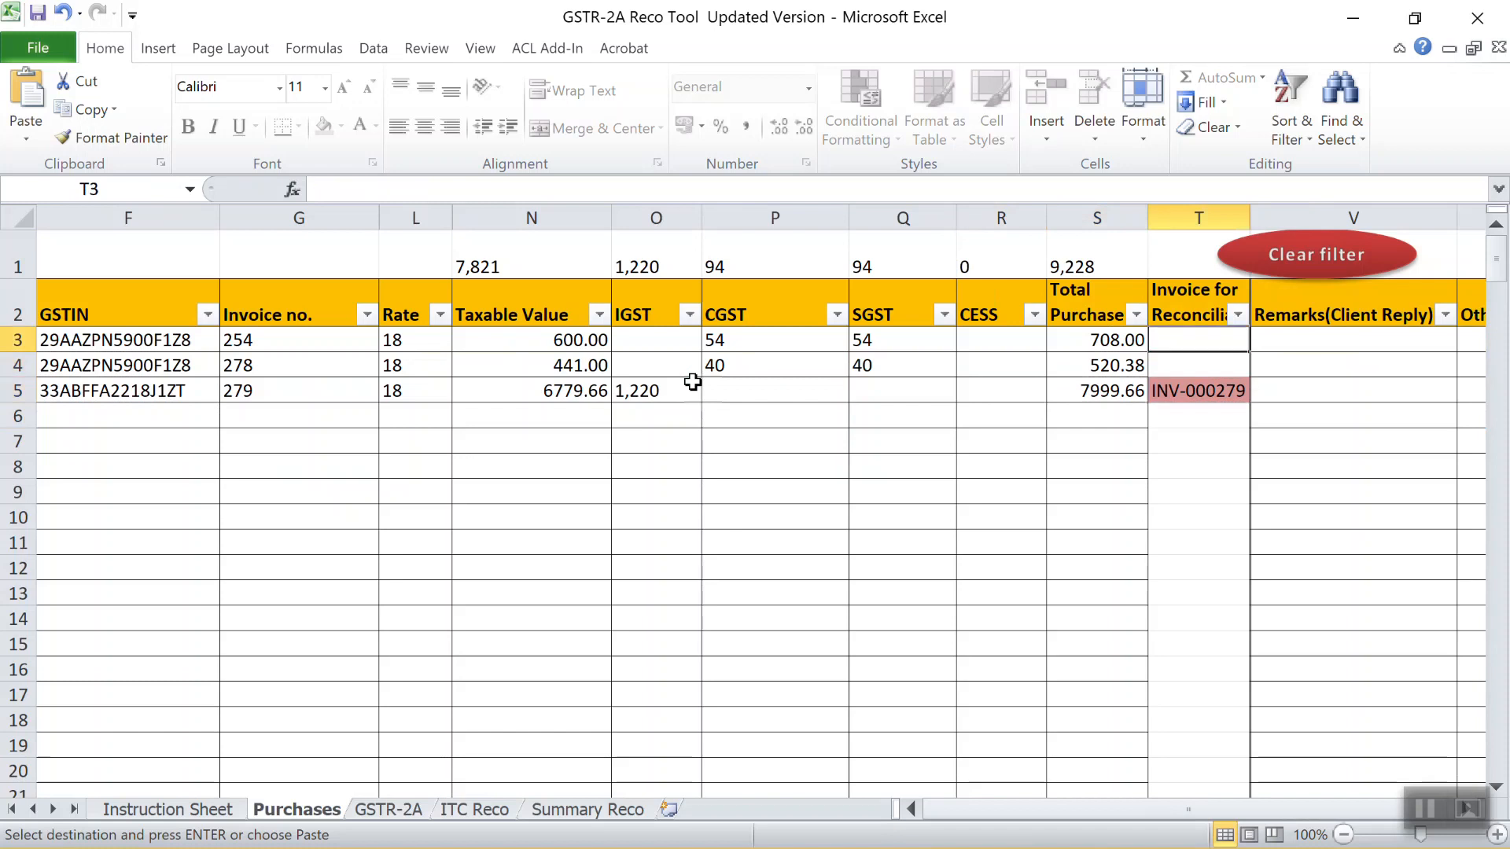
key(shift+Down)
key(shift+Down)
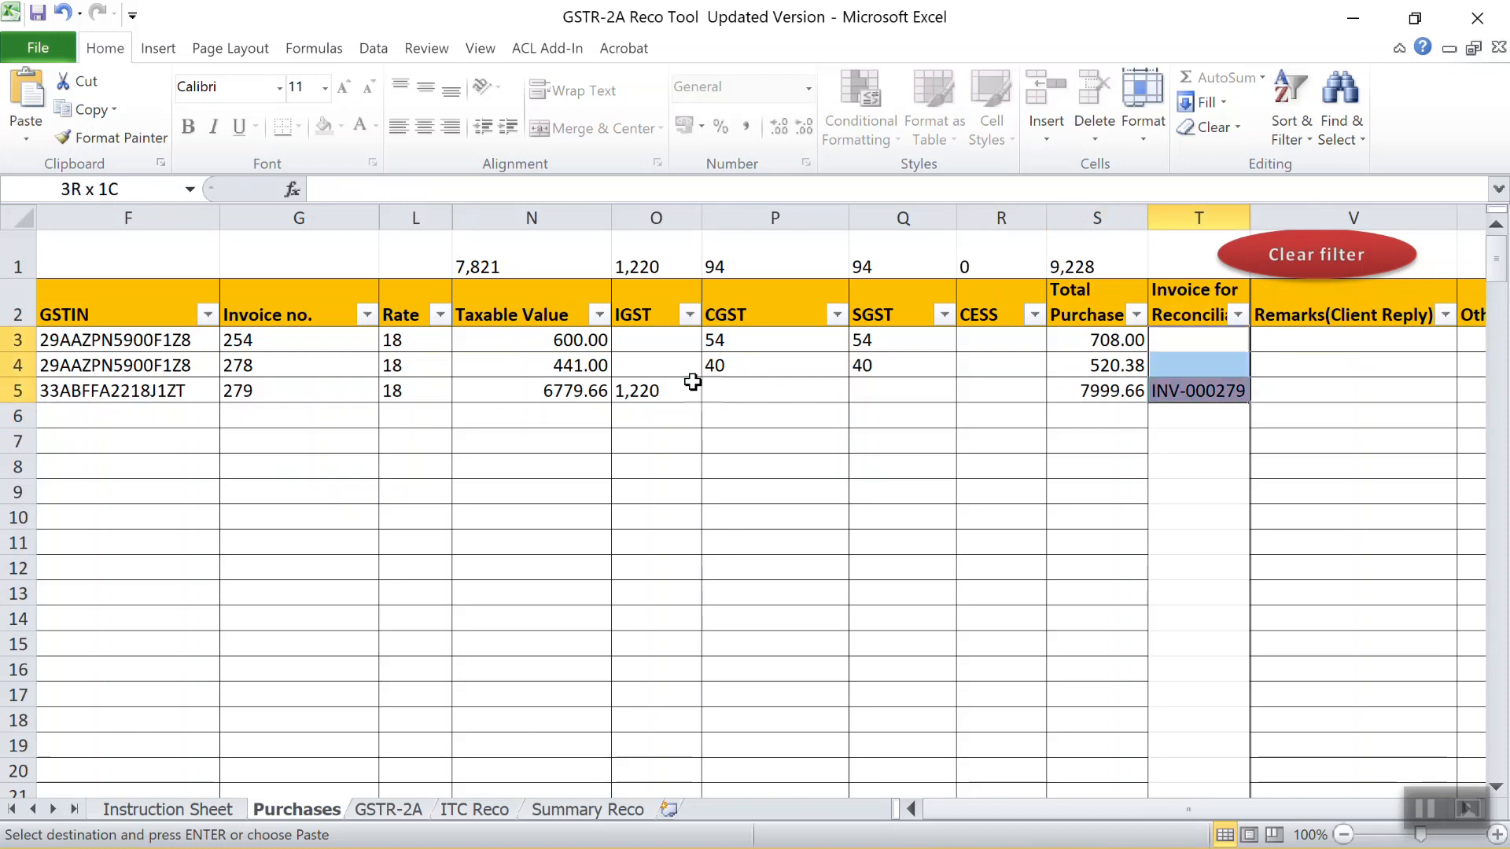
key(Down)
key(Up)
key(shift+Down)
key(shift+Down)
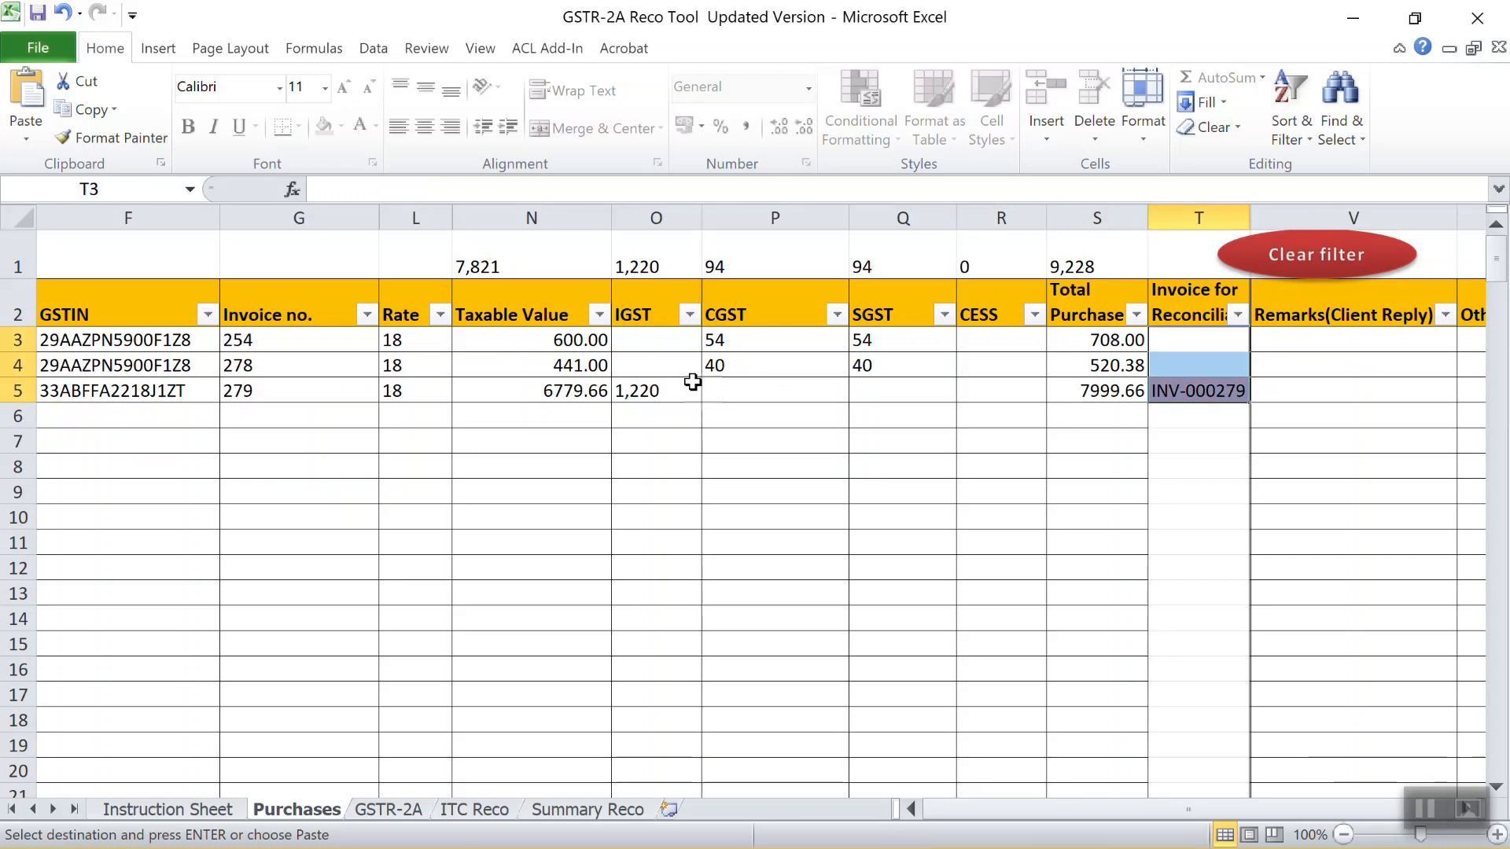
key(Up)
key(Down)
Compare the Invoice no. cells in rows 3 to 5 with the tax, total and reconciliation columns beside them
key(Left)
key(Left)
key(Left)
key(Left)
key(Left)
key(Left)
key(Left)
key(Left)
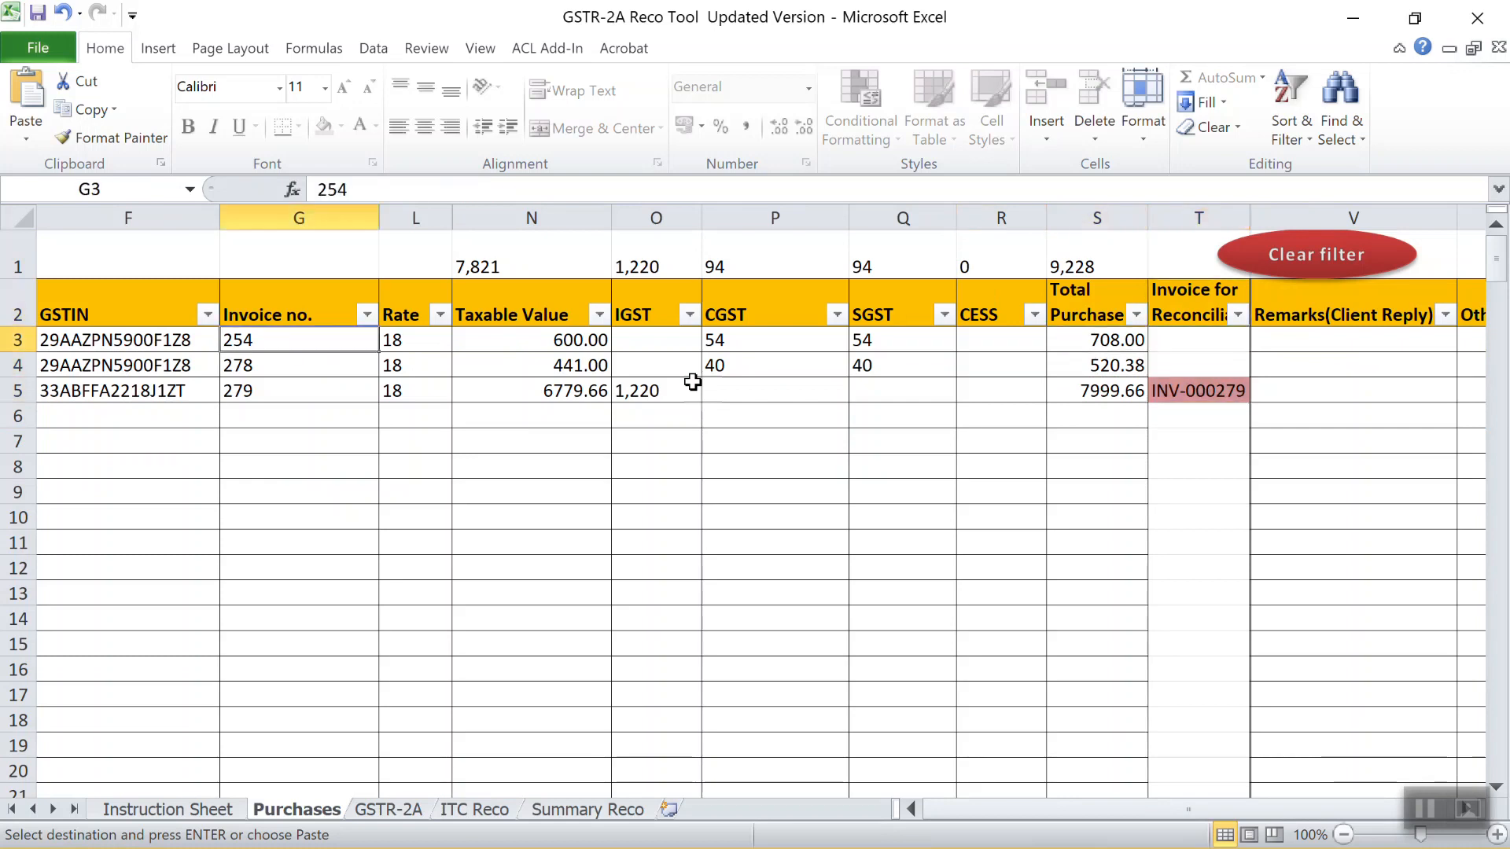
key(shift+Down)
key(shift+Down)
key(Right)
key(Right)
key(Right)
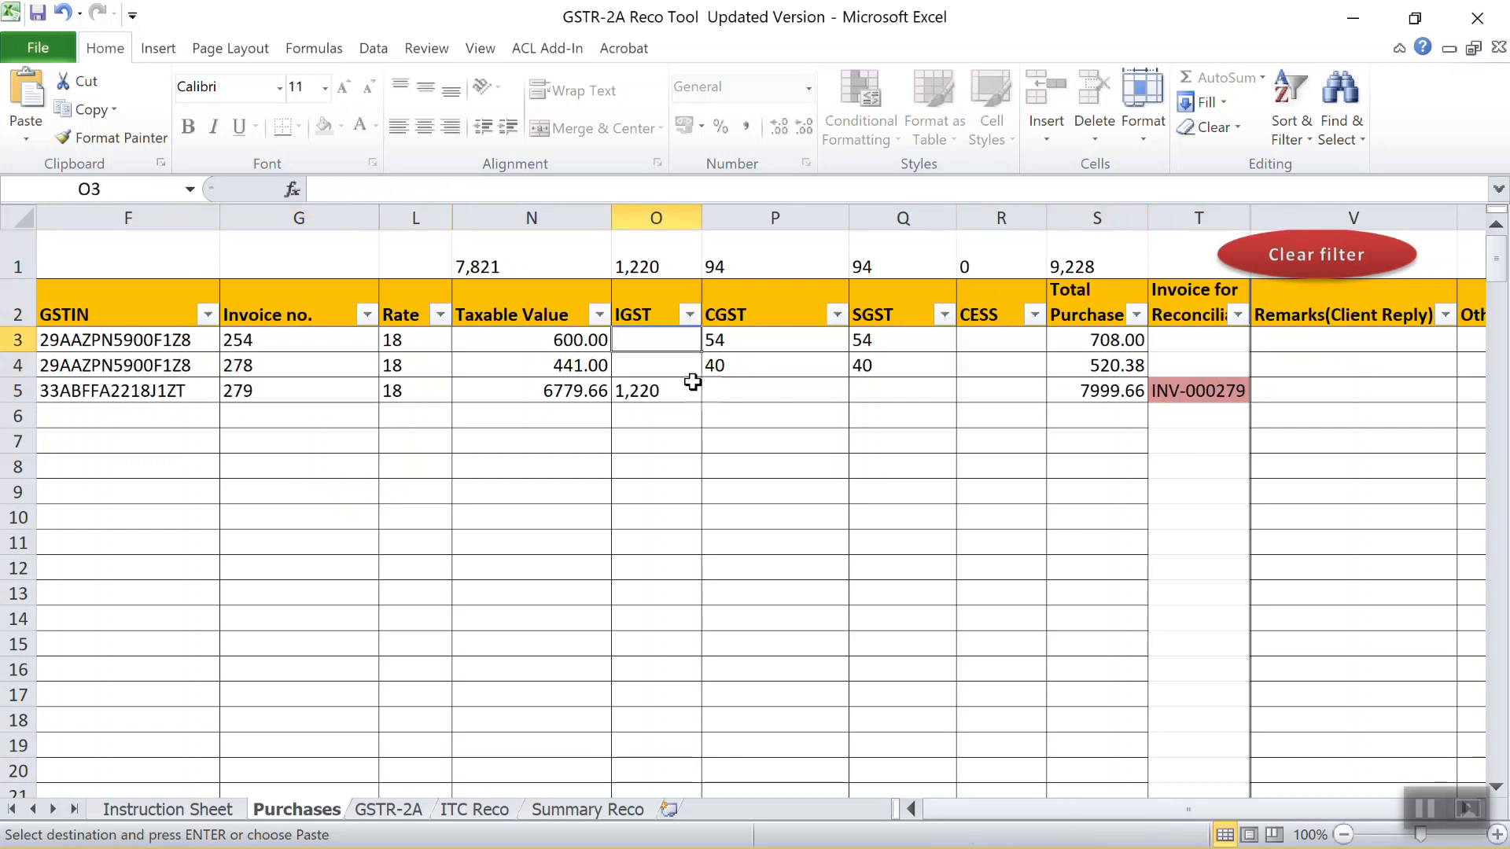
key(Right)
key(Right)
key(Right)
key(Right)
key(Right)
Filter the Purchases sheet by GSTIN so that only the M/s.color curry invoices are listed
key(Left)
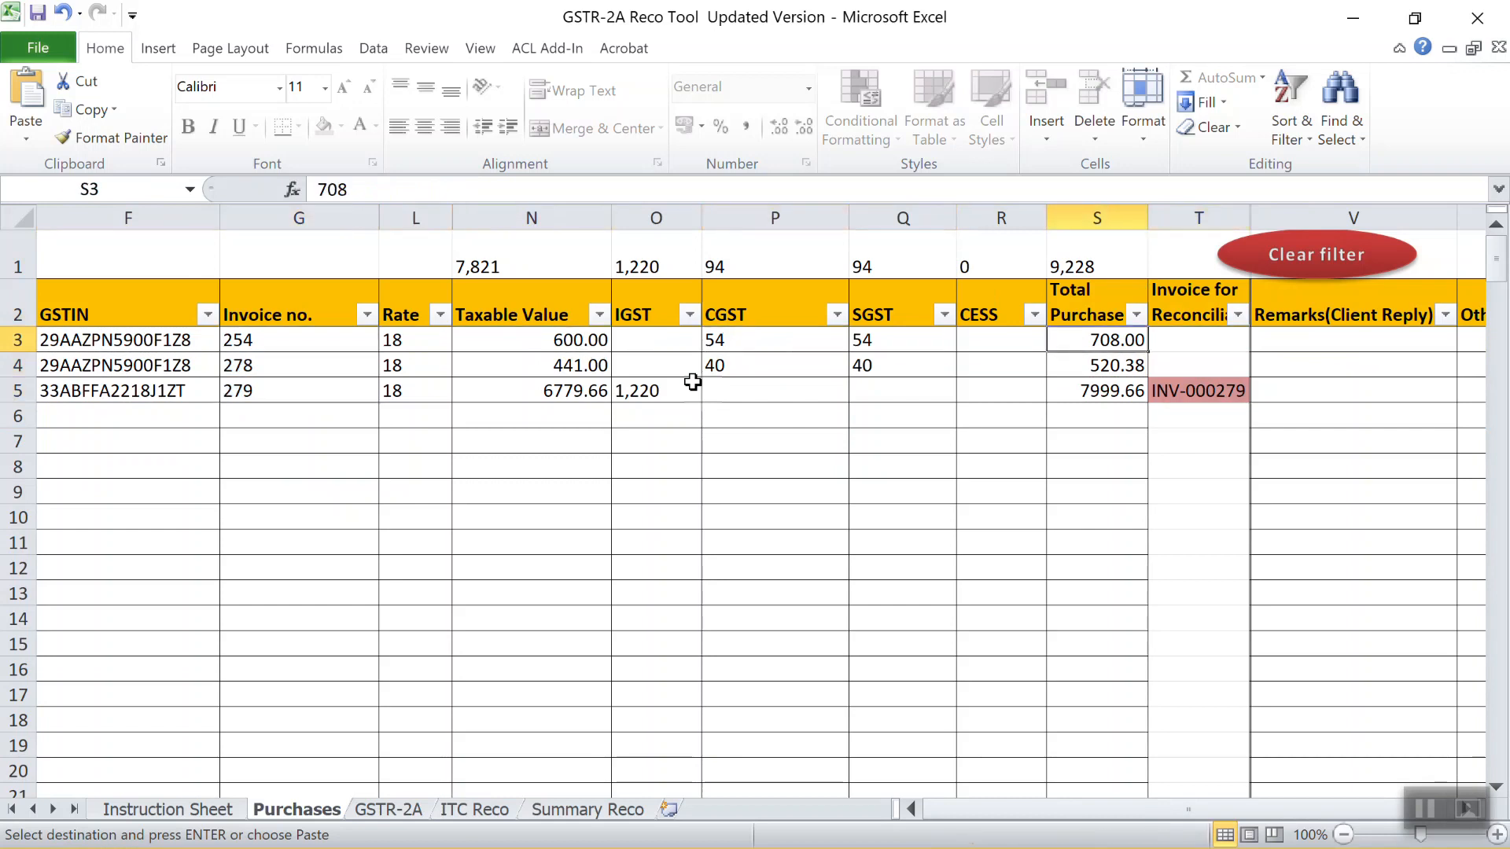
key(Left)
key(Left)
key(Left)
key(Left)
key(Left)
key(Left)
key(Left)
key(Left)
key(Left)
key(Up)
key(Right)
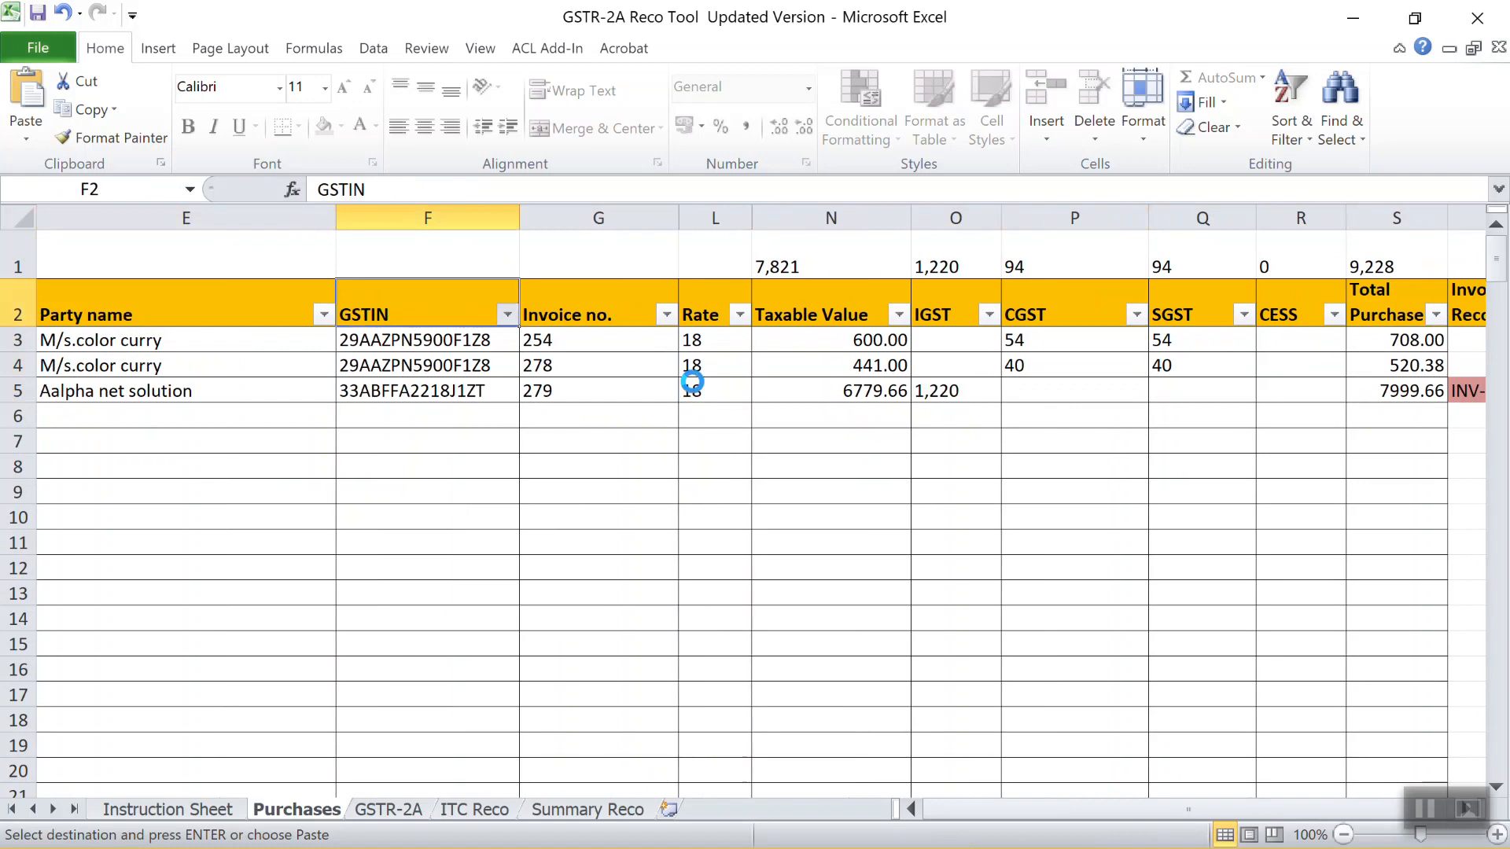
key(alt+Down)
key(space)
key(Down)
key(space)
key(Return)
key(Down)
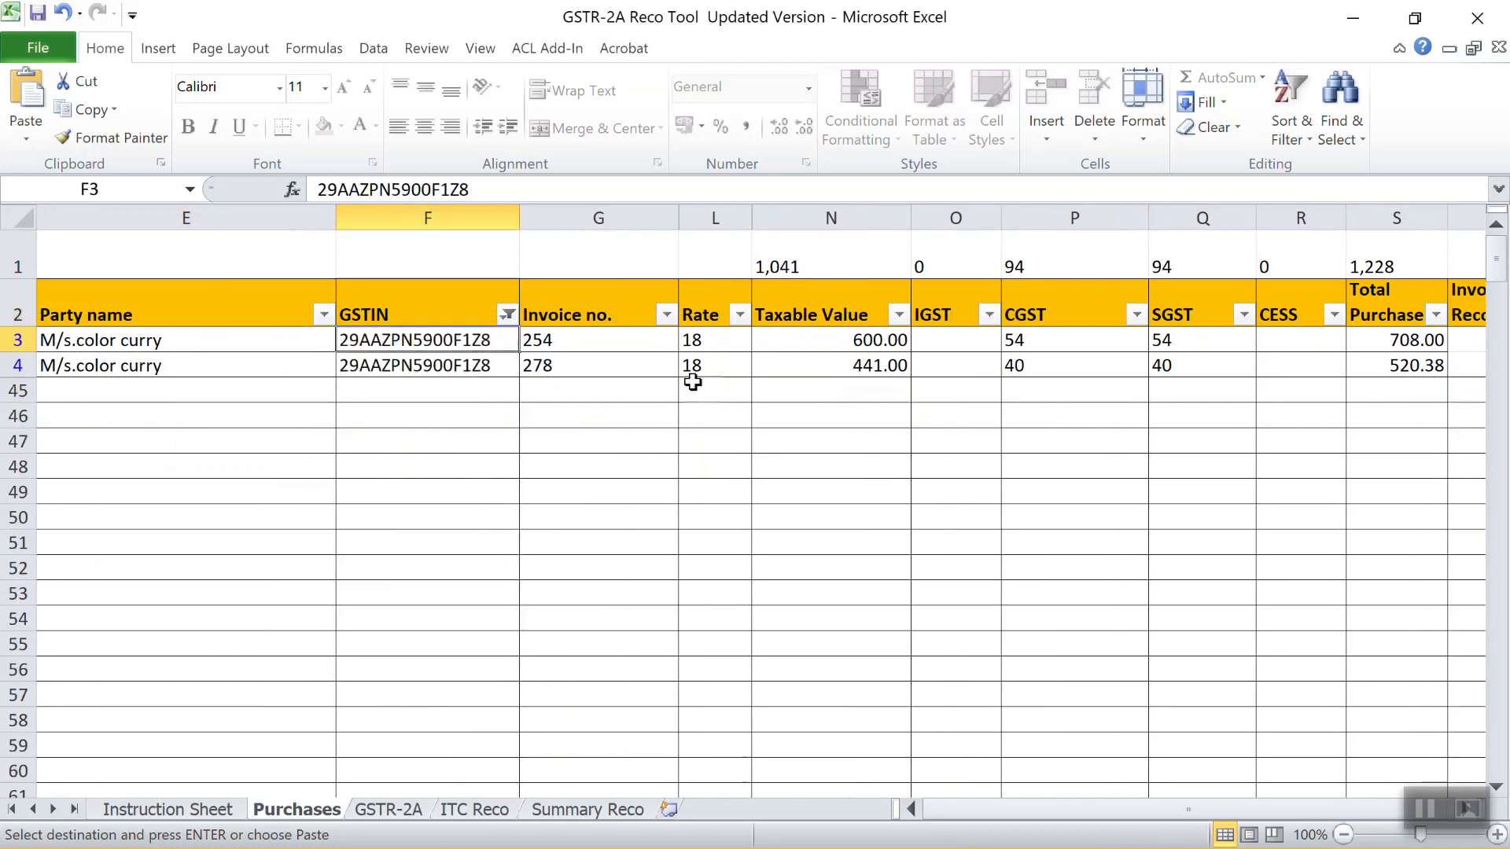
Review the two filtered M/s.color curry invoices, from their GSTIN and invoice numbers through to Total Purchase
key(shift+Down)
key(shift+Down)
key(Up)
key(Down)
key(Right)
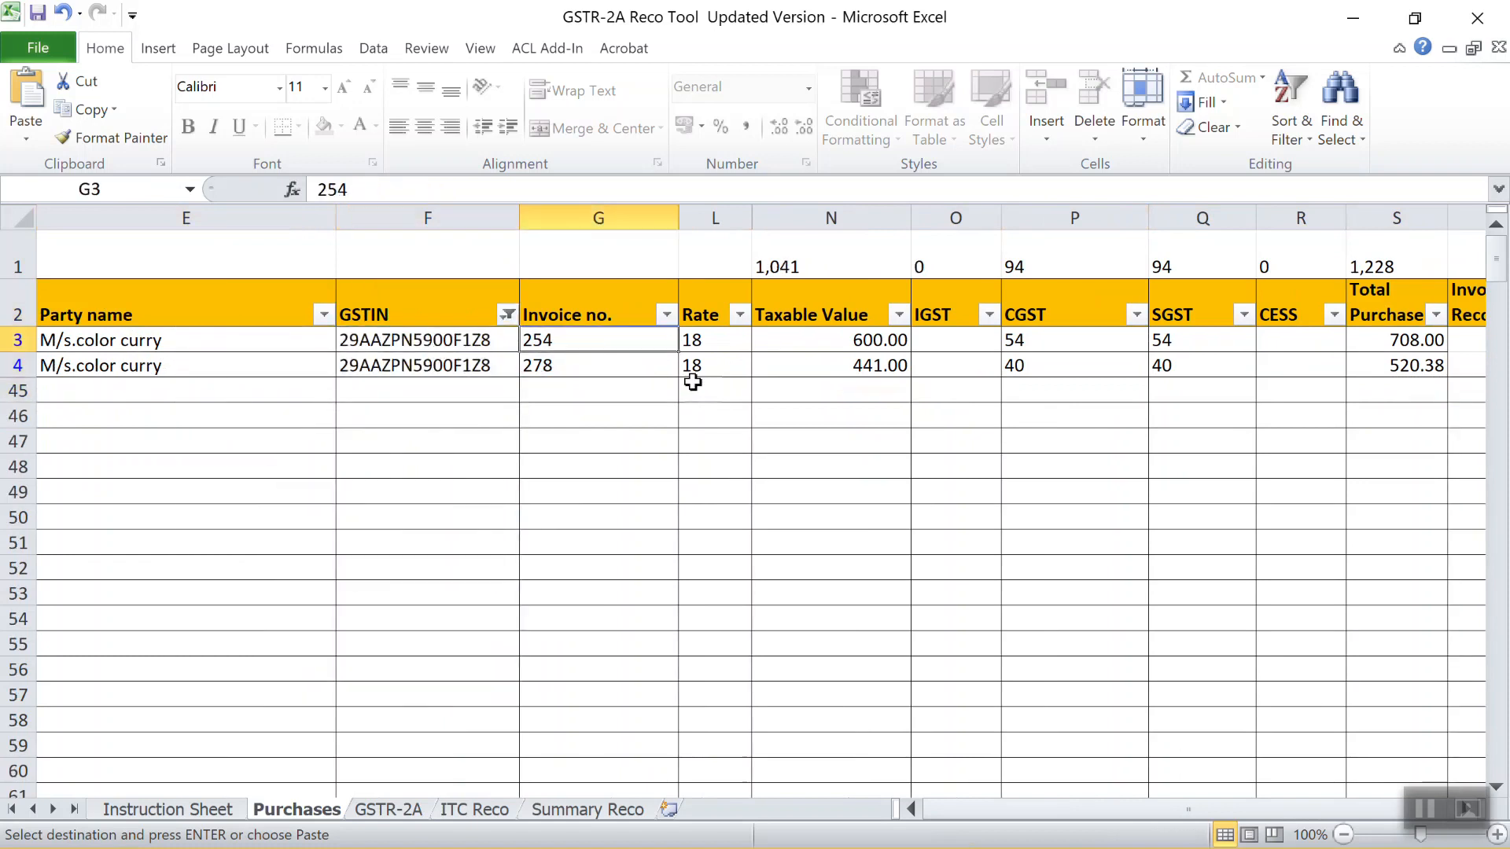
key(Right)
key(Right)
key(Right)
key(Right)
key(Right)
key(Right)
key(Right)
key(Right)
key(Right)
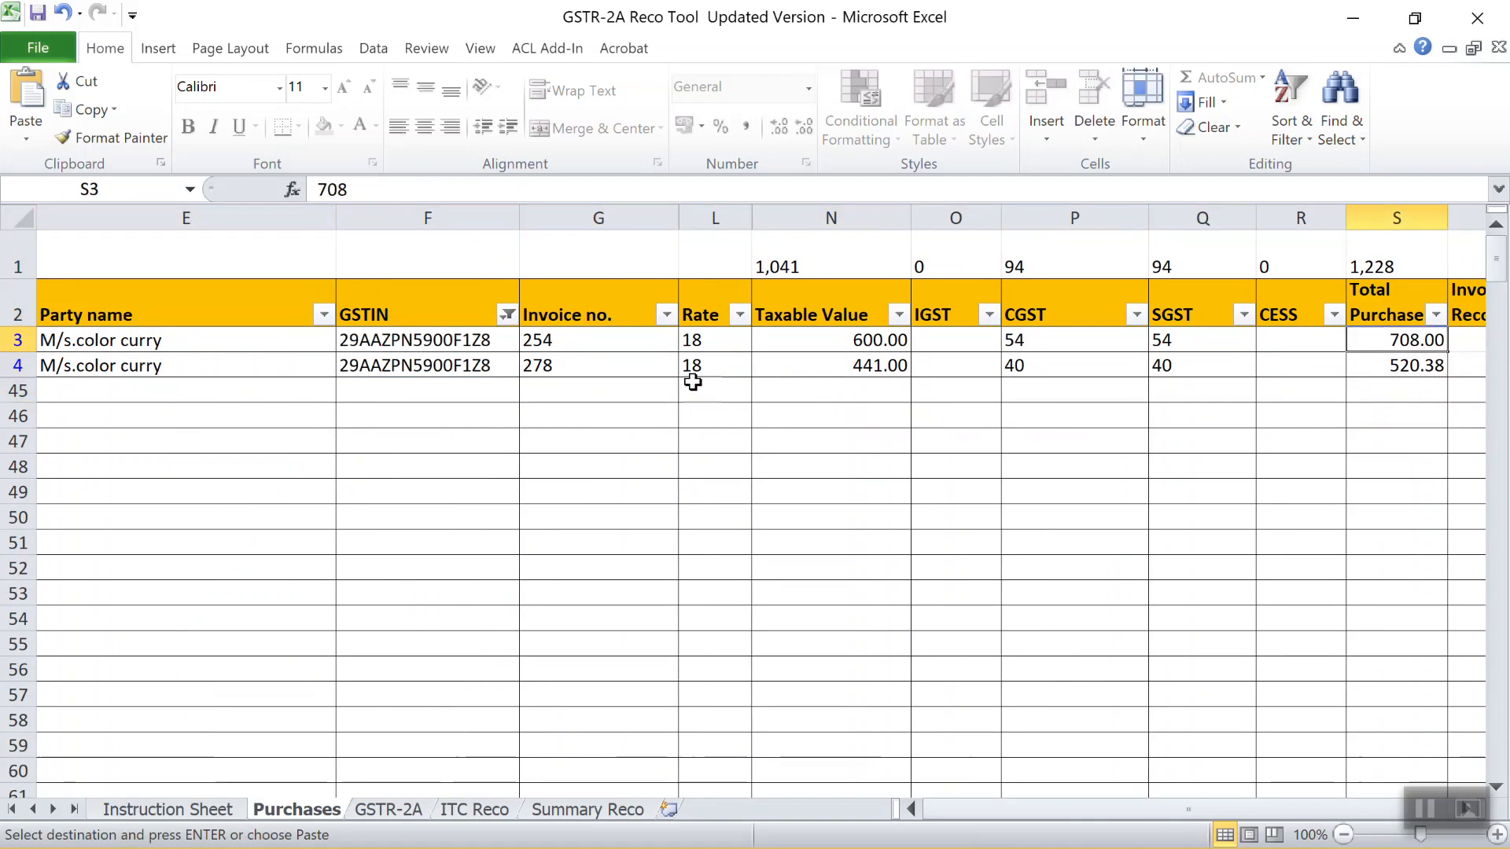
Enter the formula ="2018-19-"&G3 in the Invoice for Reconciliation cell of row 3 to prefix the invoice number
key(Left)
text(=)
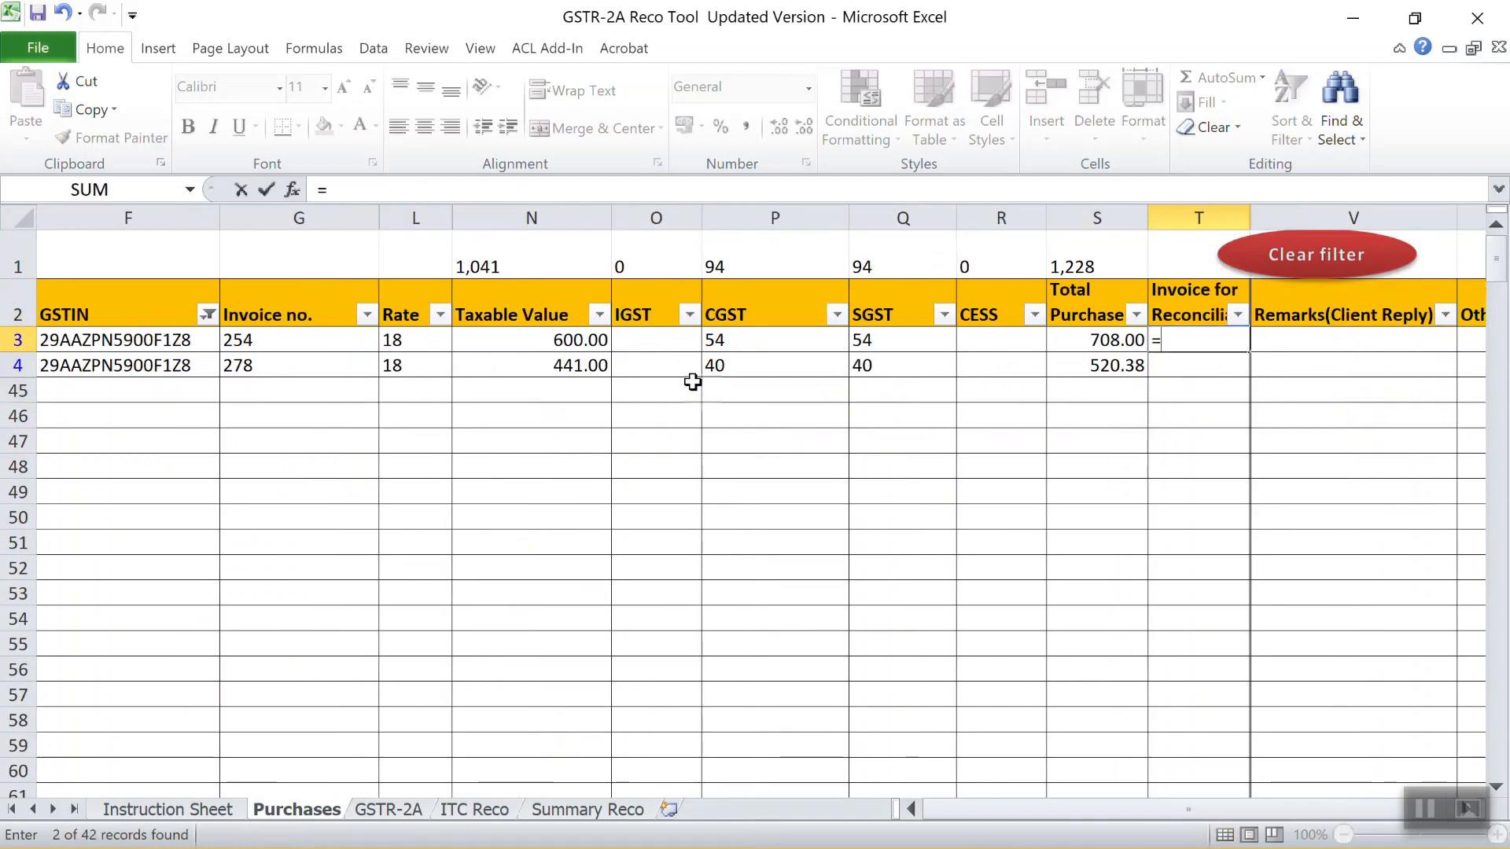
text(2)
key(BackSpace)
text("201)
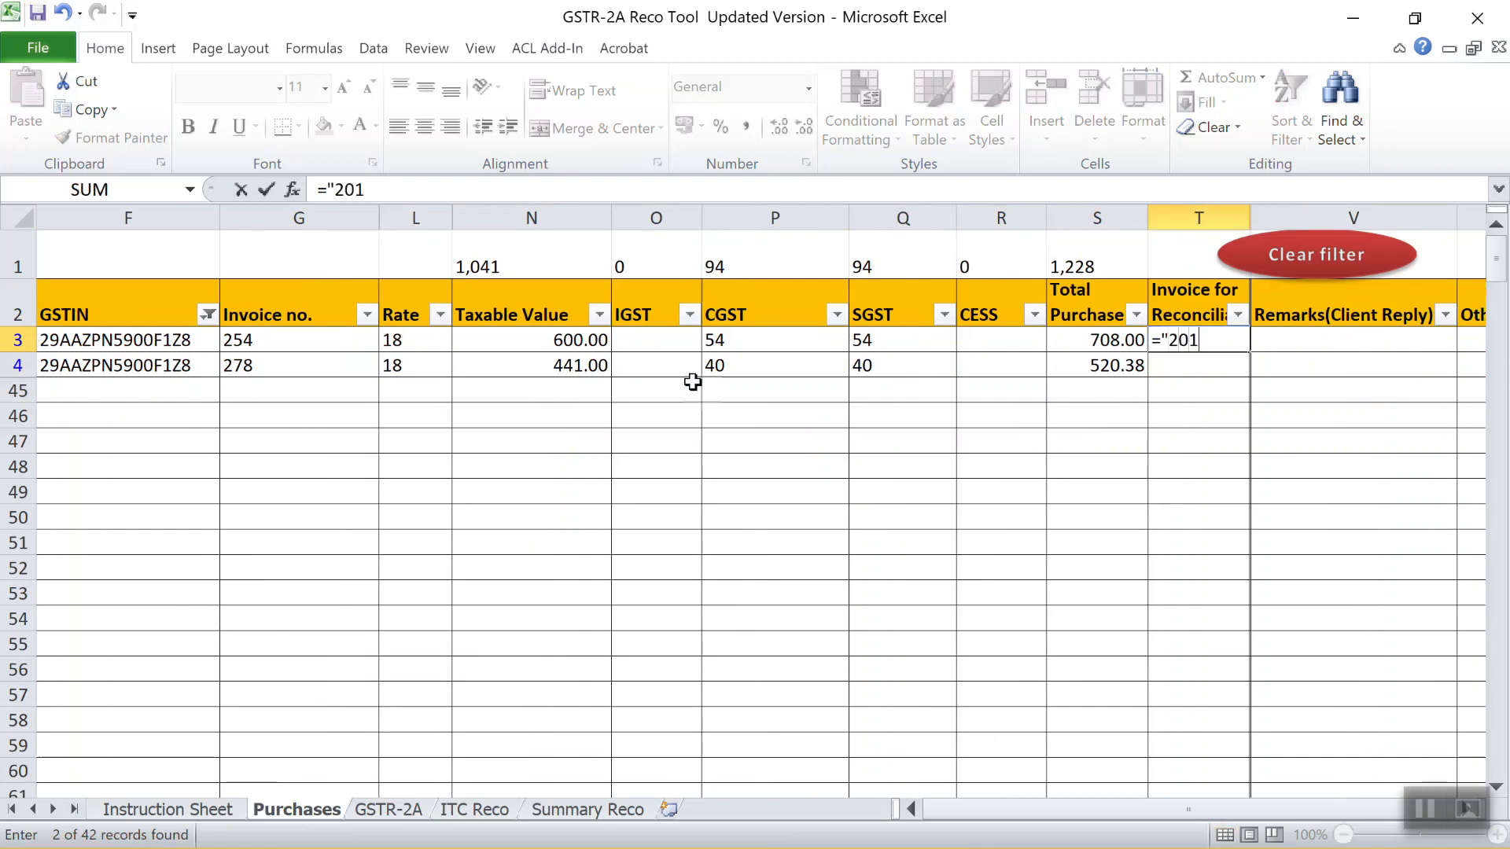
text(8-19")
key(BackSpace)
text(-)
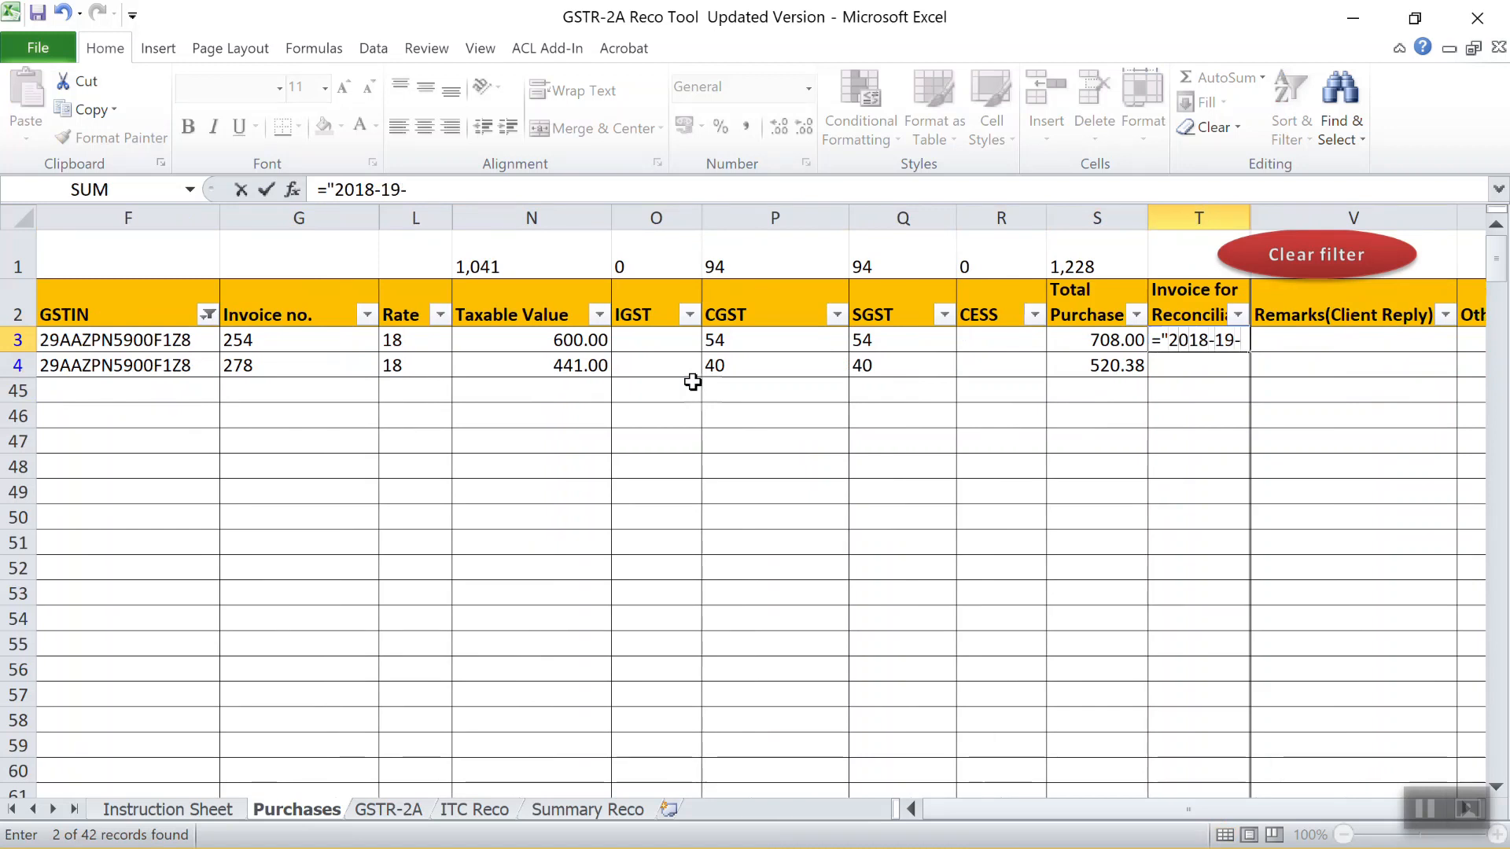
text("&)
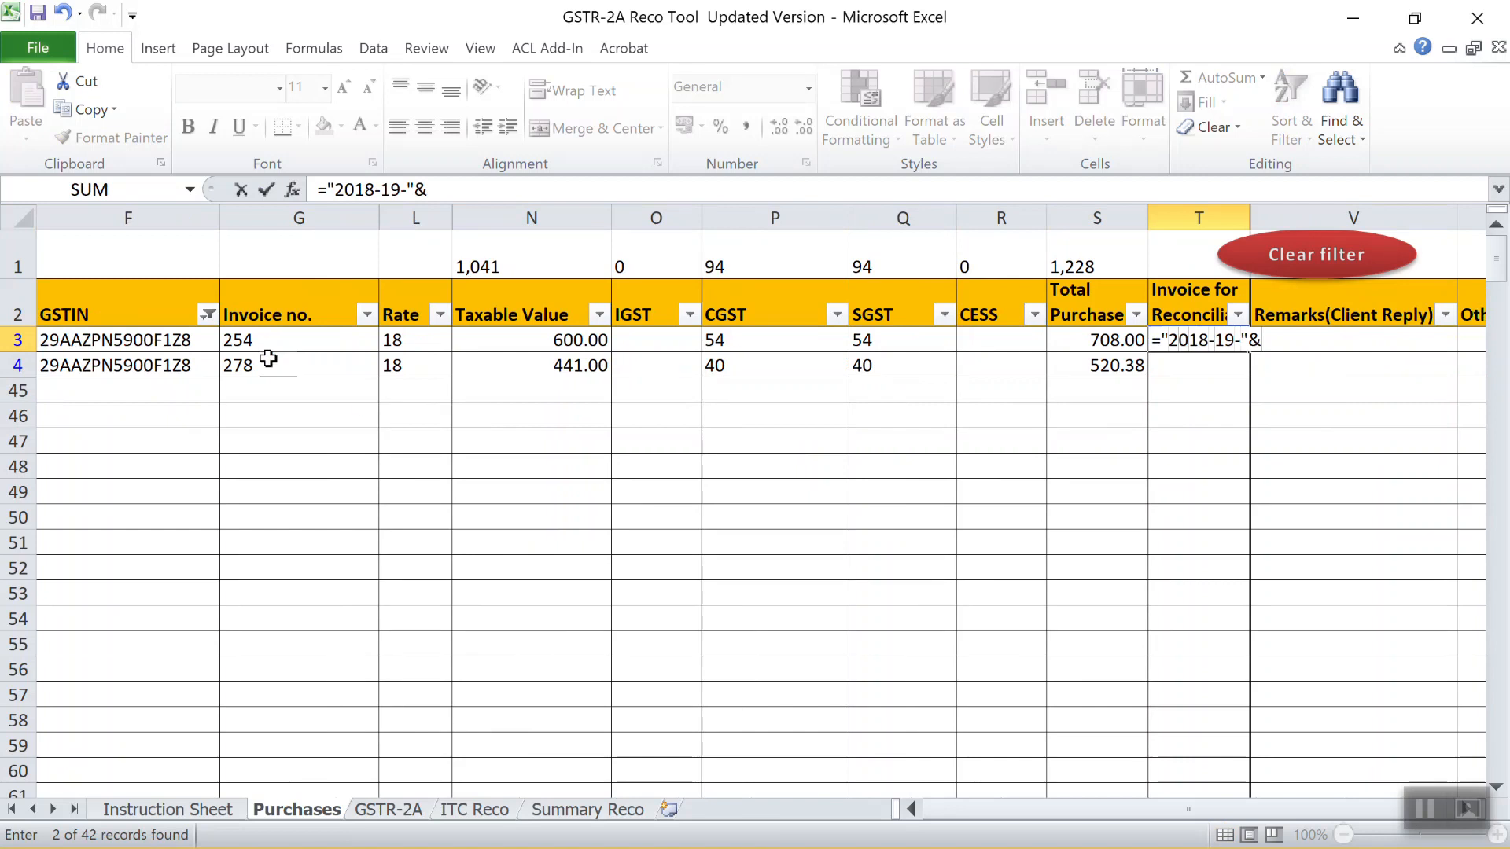
click(271, 346)
key(Return)
key(Up)
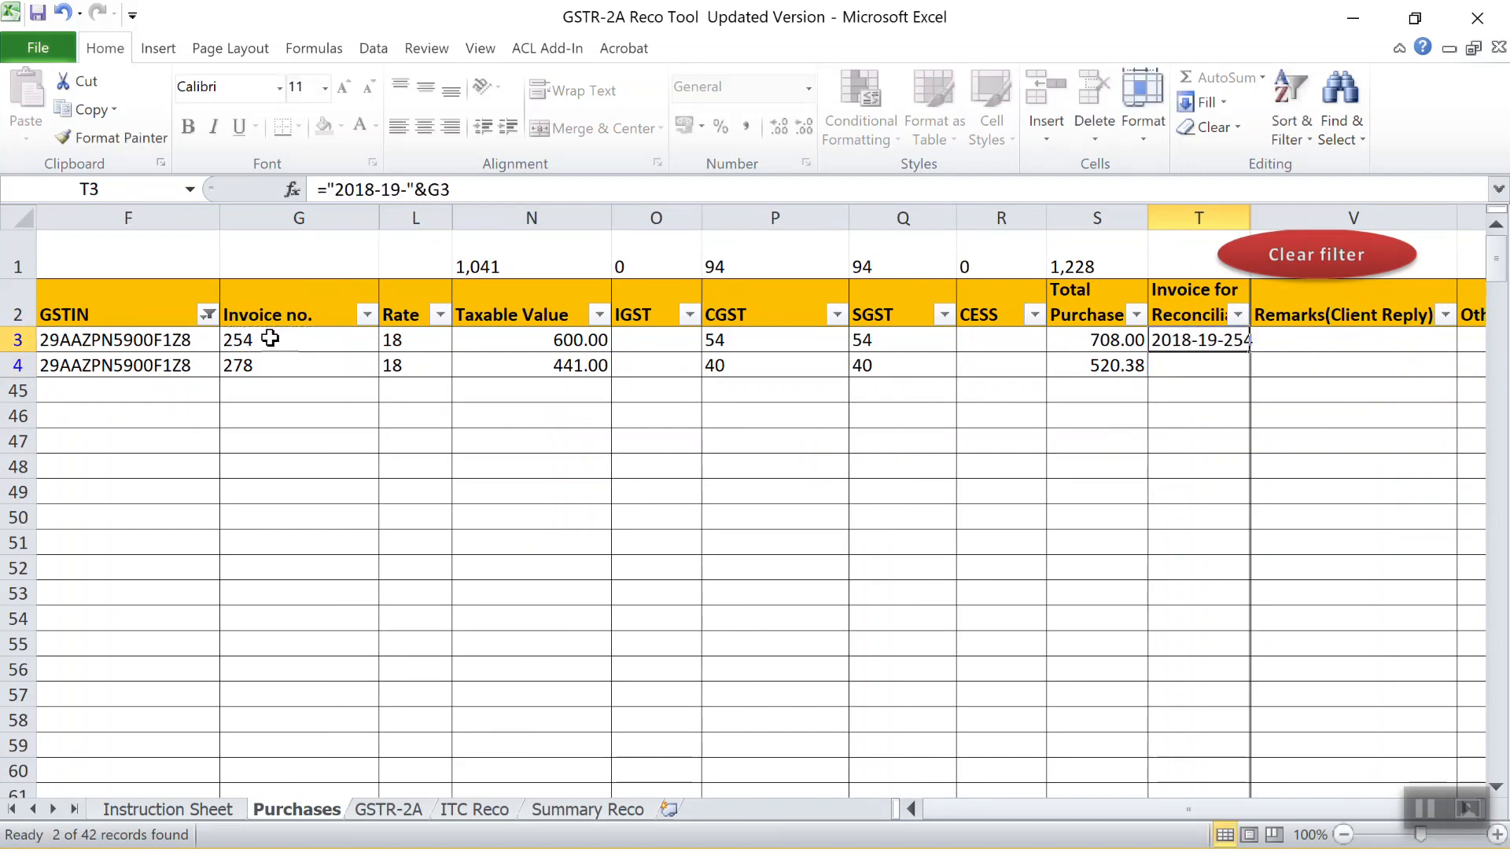
Change the row 3 reconciliation formula to ="2018-19/"&G3 and recheck it against the Invoice no. cell it references
key(F2)
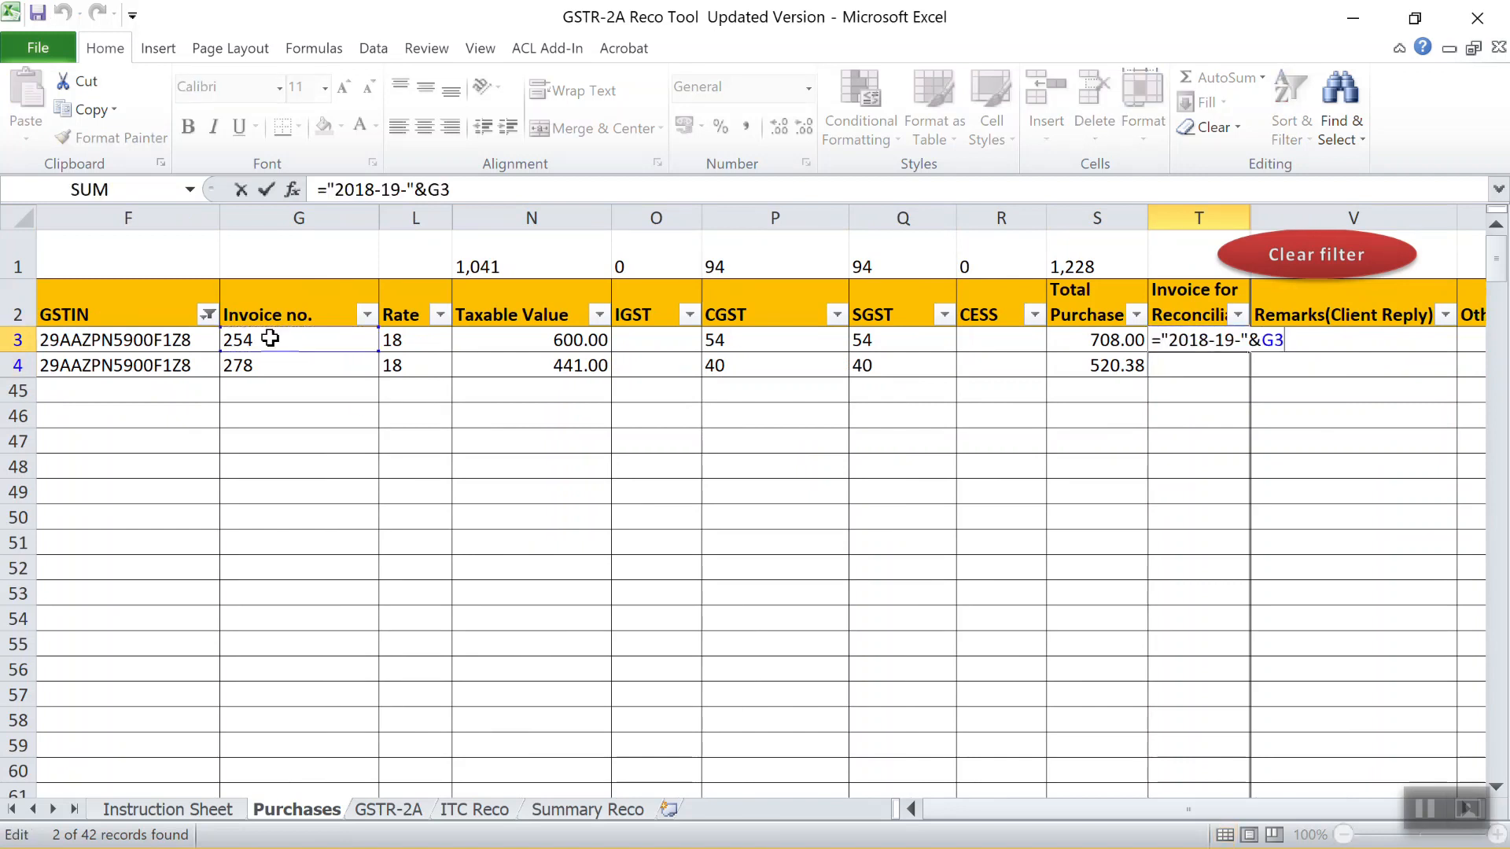
key(BackSpace)
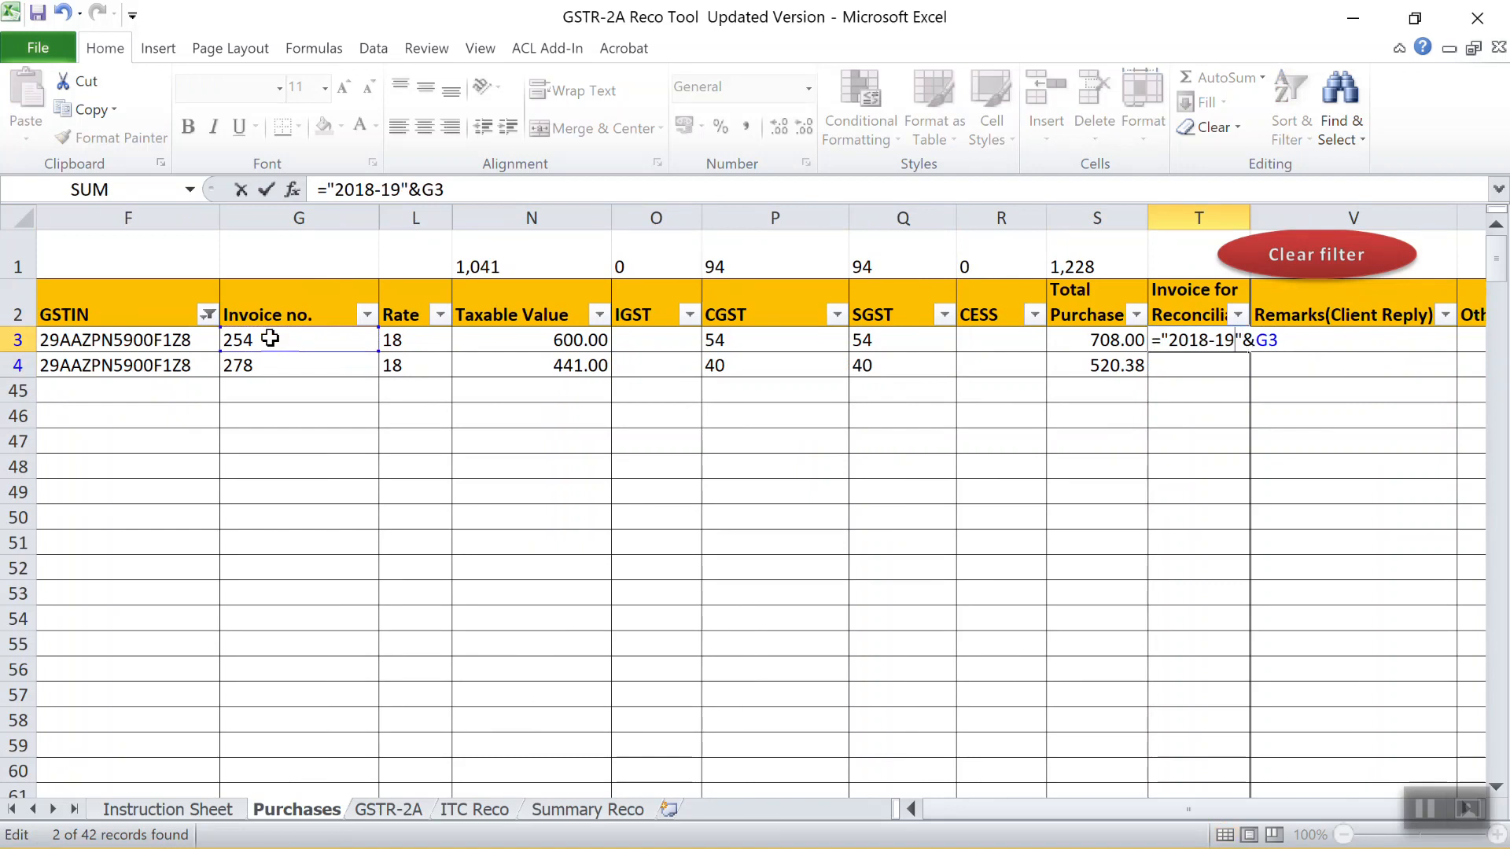
text(/)
key(Return)
key(Up)
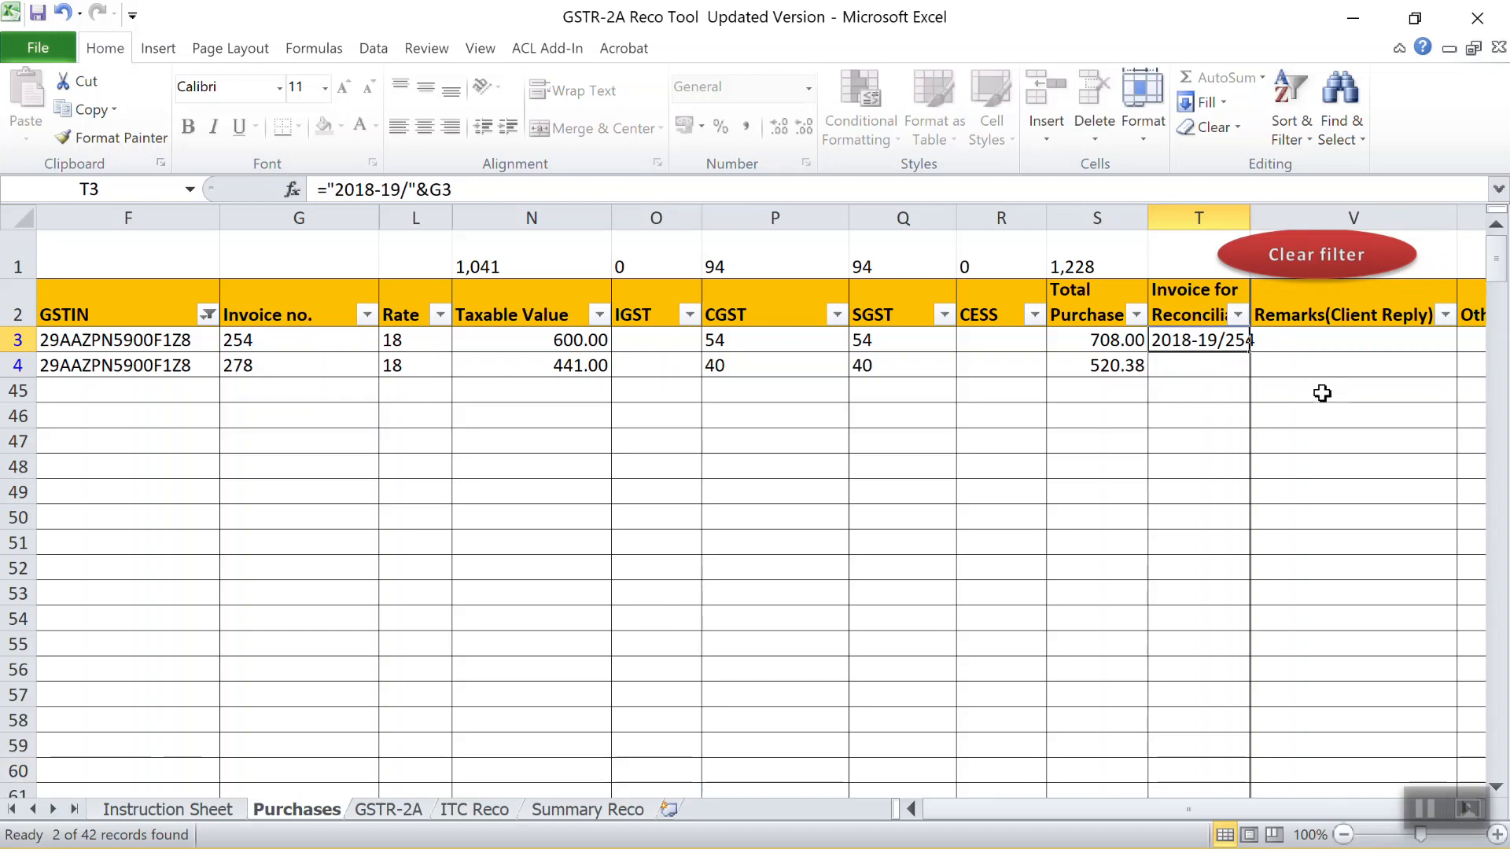
click(315, 342)
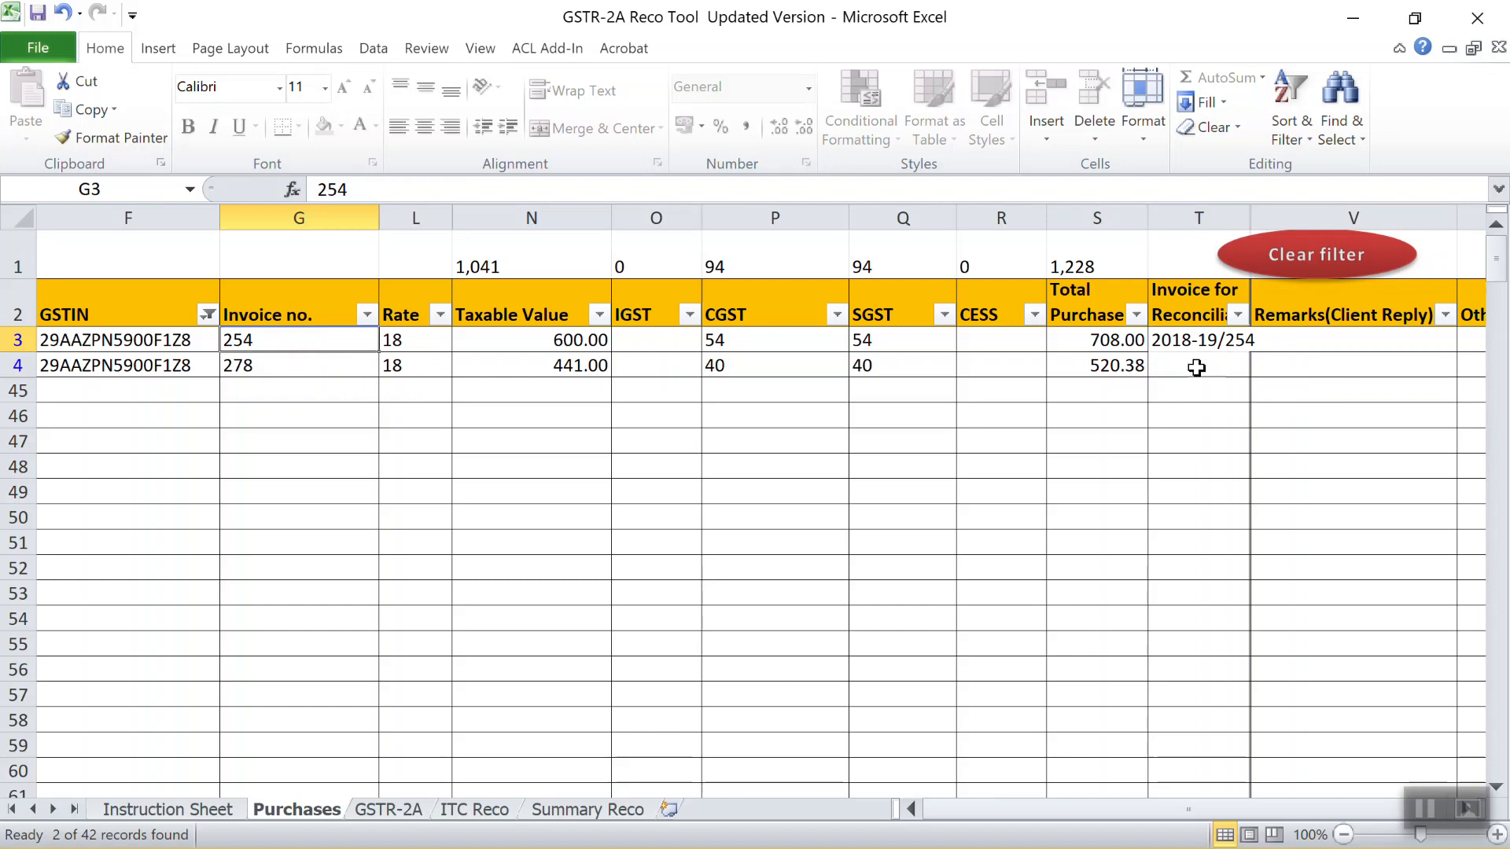
click(1239, 340)
double_click(1238, 340)
key(Escape)
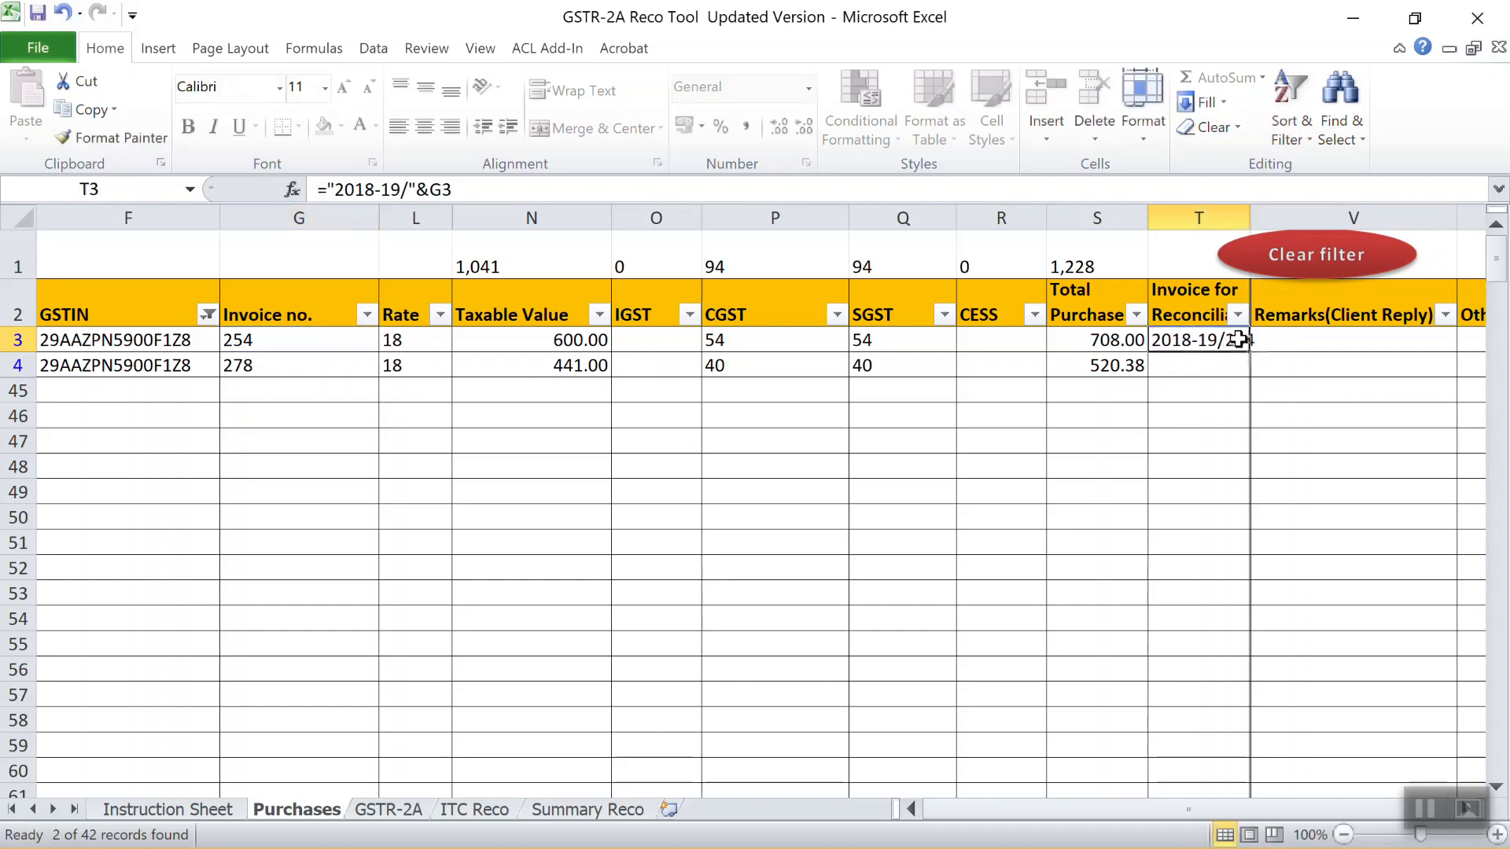
Copy the row 3 reconciliation formula down to the Invoice for Reconciliation cell of row 4
key(ctrl+c)
key(ctrl+Down)
key(ctrl+Up)
key(Down)
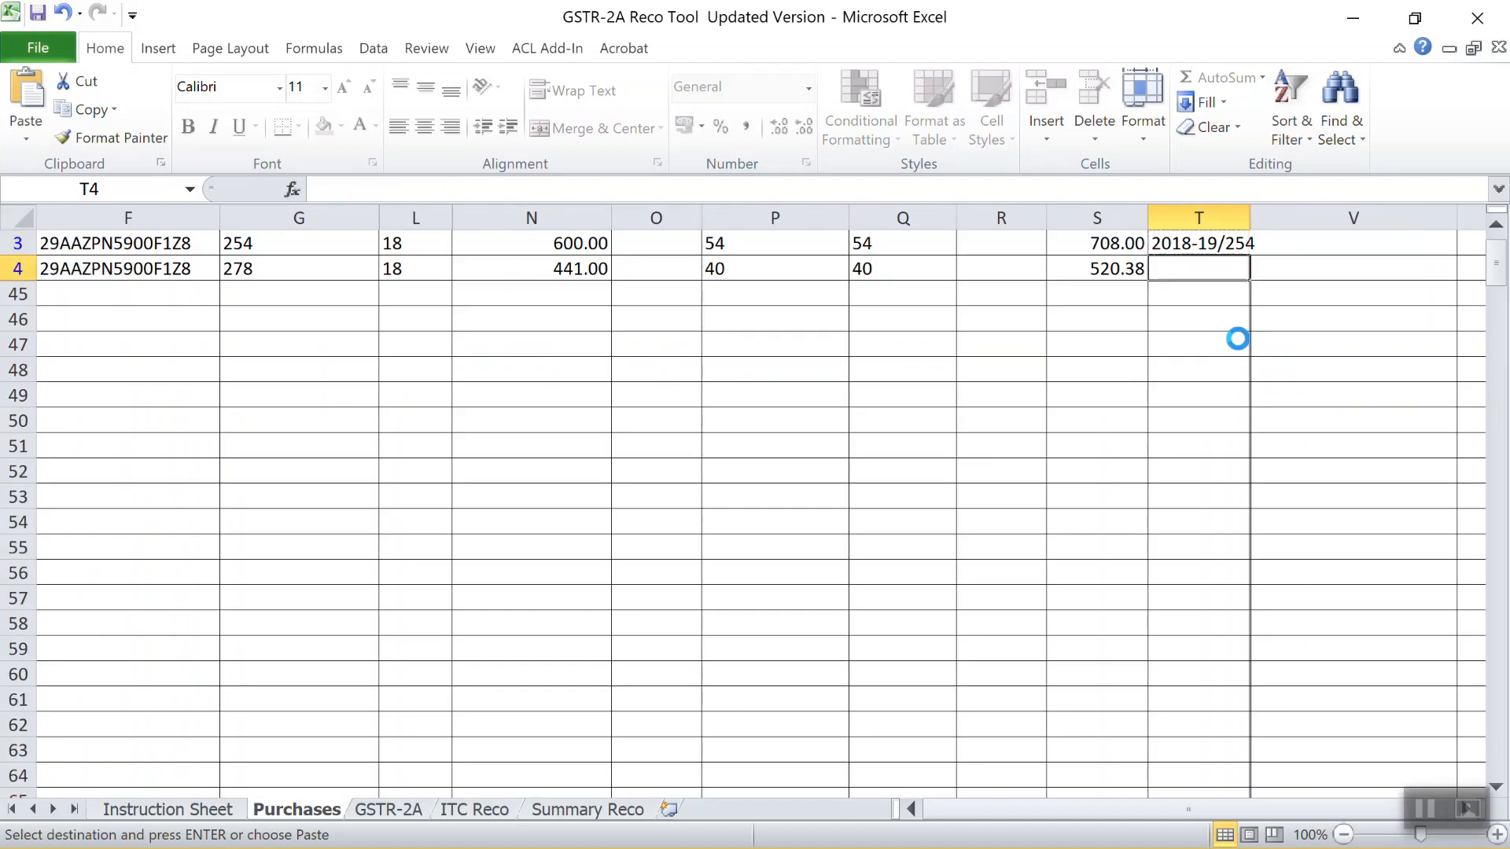
key(Return)
Clear the Invoice for Reconciliation formulas from both filtered rows, 3 and 4
key(ctrl+shift+Up)
key(Down)
key(Up)
key(Up)
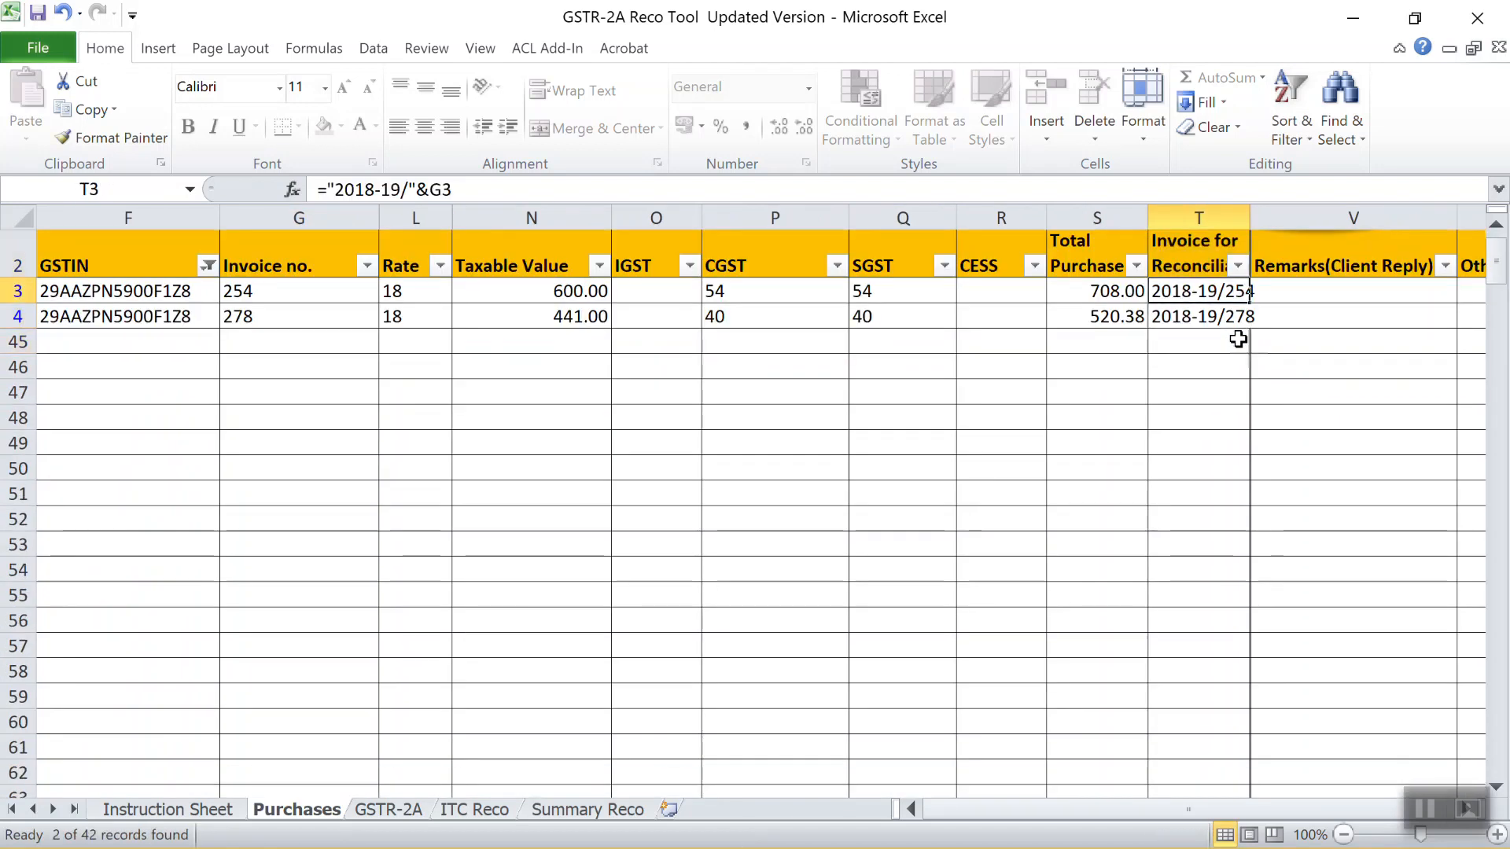
key(shift+Down)
key(Delete)
Remove the GSTIN filter on the Purchases sheet so that all purchase rows are listed
key(Left)
key(Left)
key(Left)
key(Left)
key(Left)
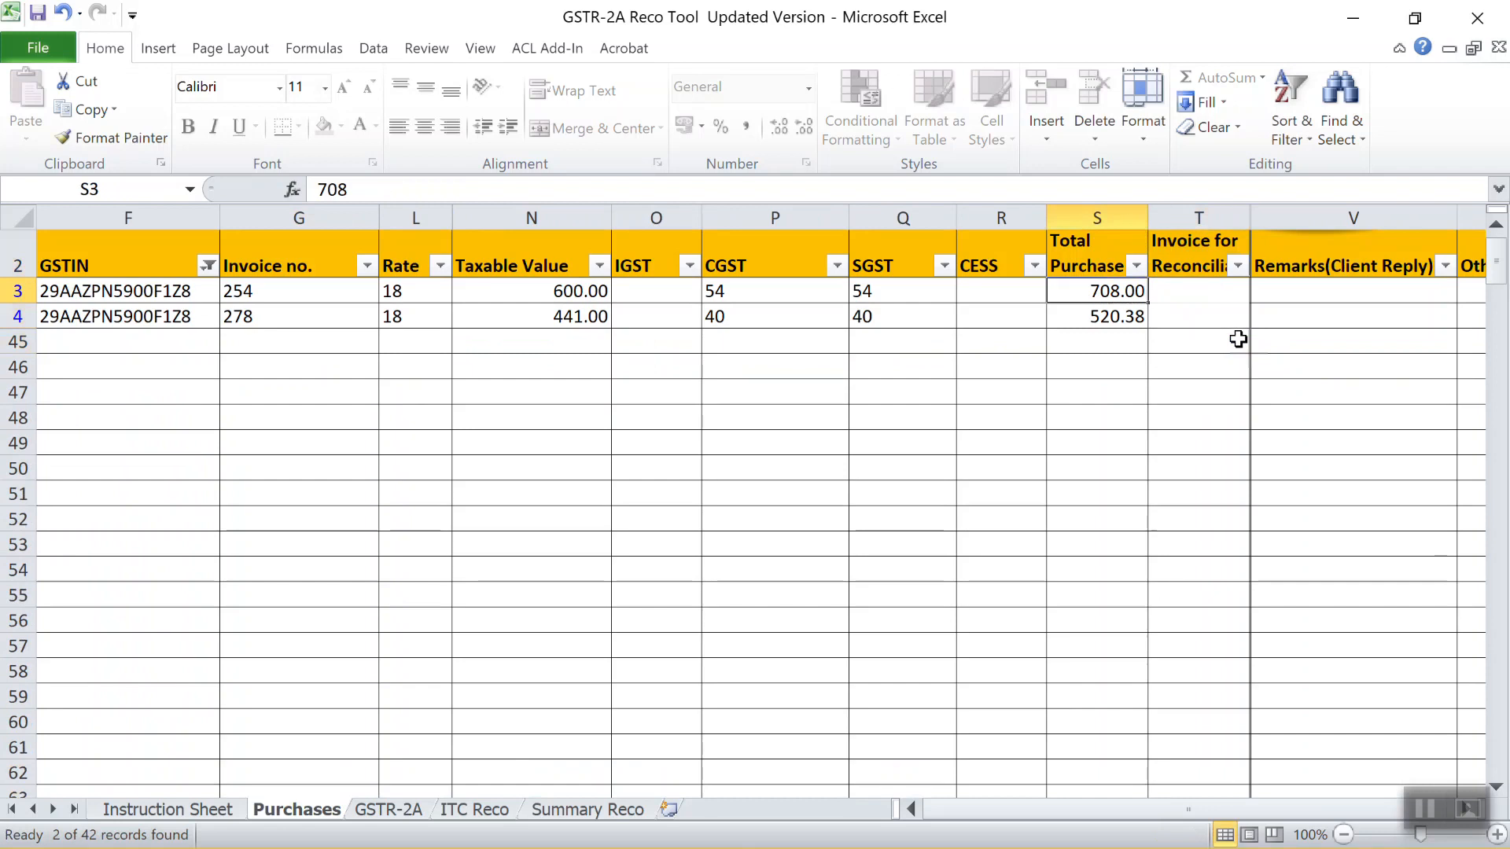
key(Left)
key(Left)
key(Left)
key(Left)
key(Up)
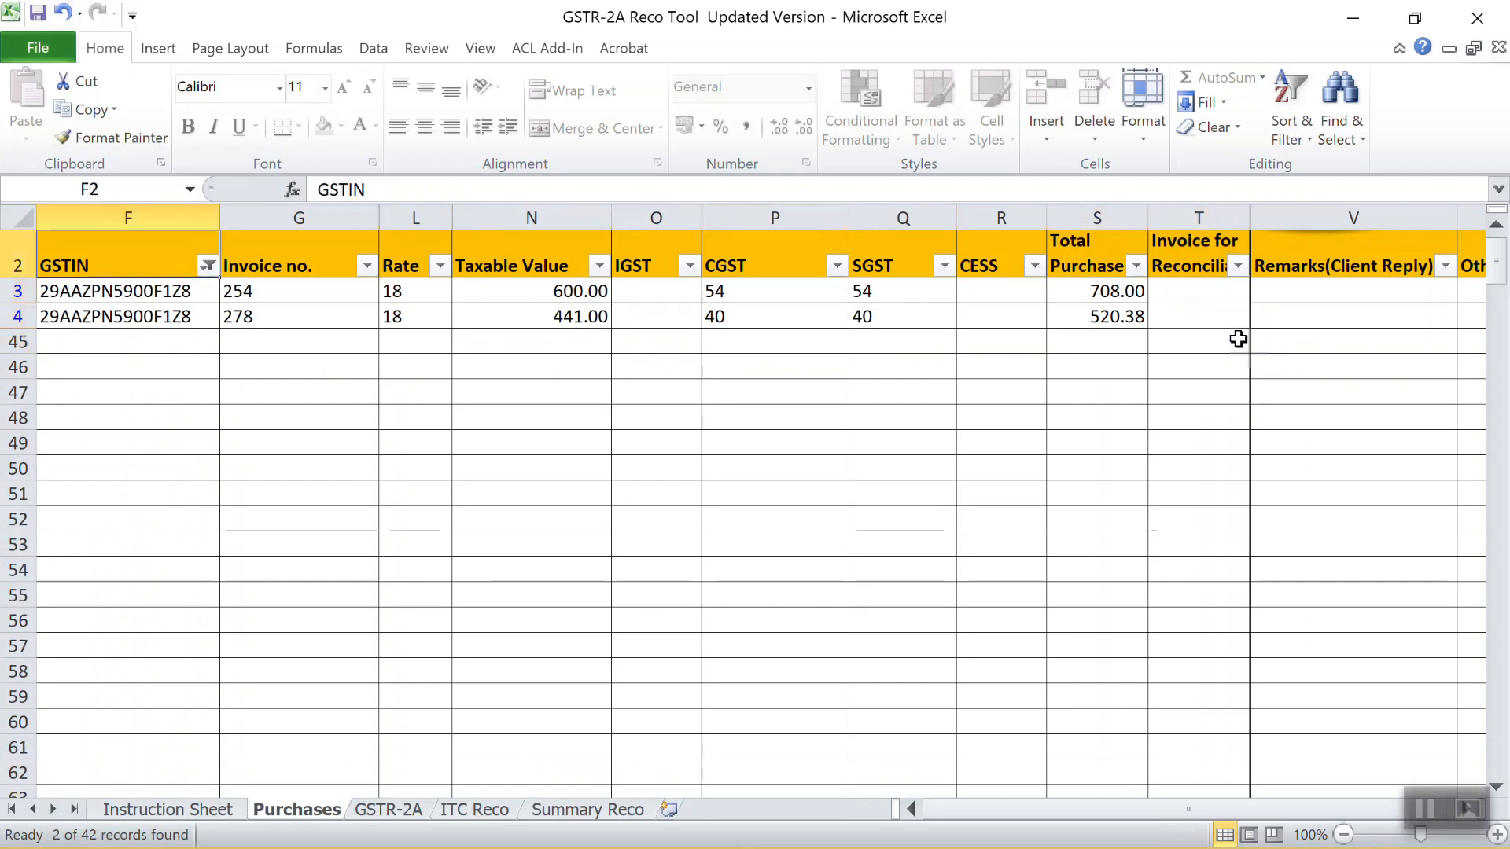
key(alt+Down)
key(space)
key(Return)
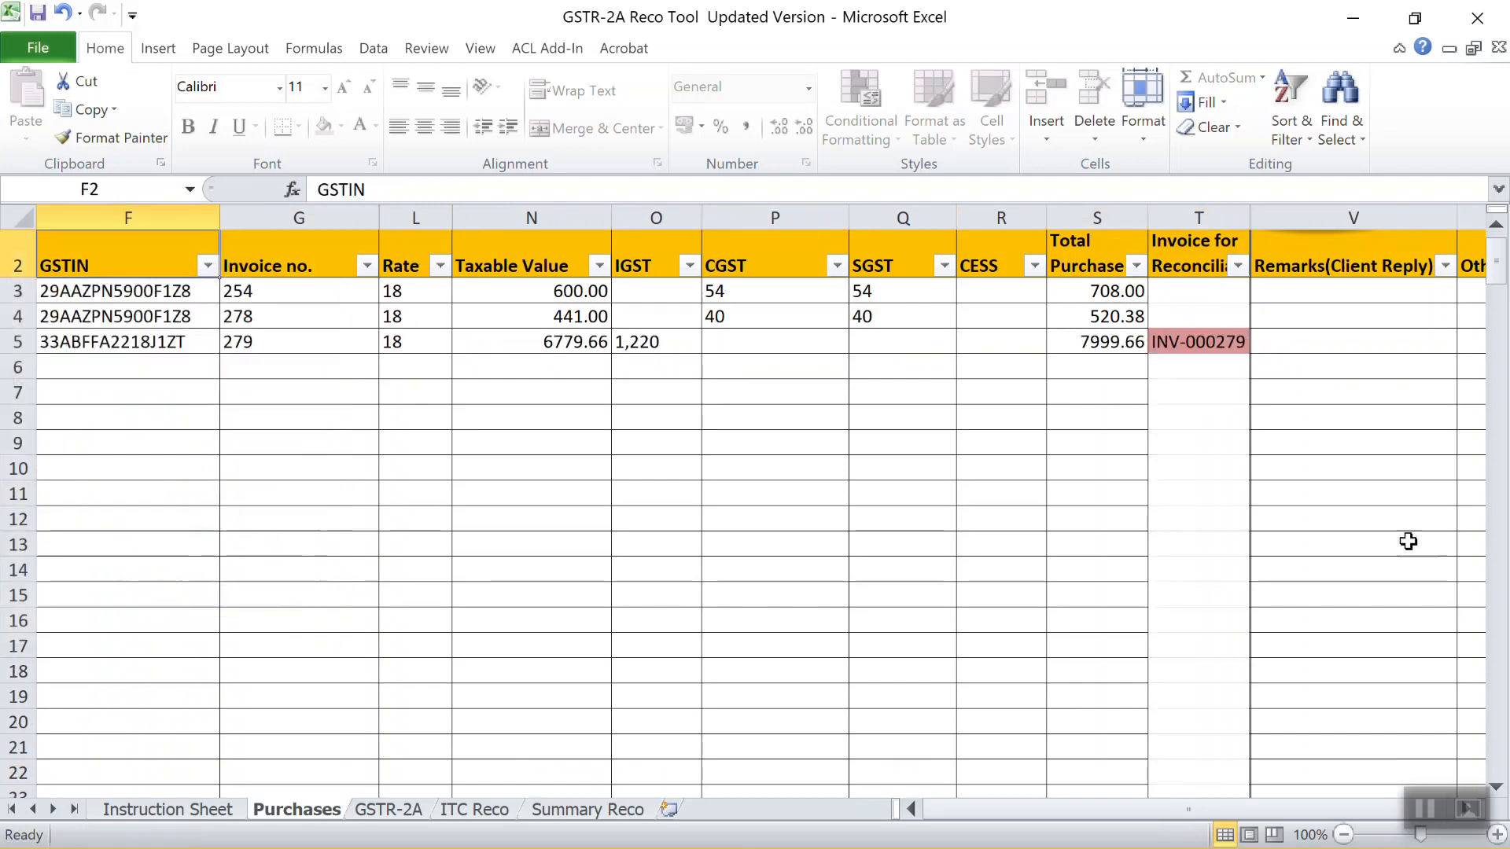
Rerun the automatic reconciliation on the ITC Reco sheet after comparing the two Aalpha net solution entries
click(475, 810)
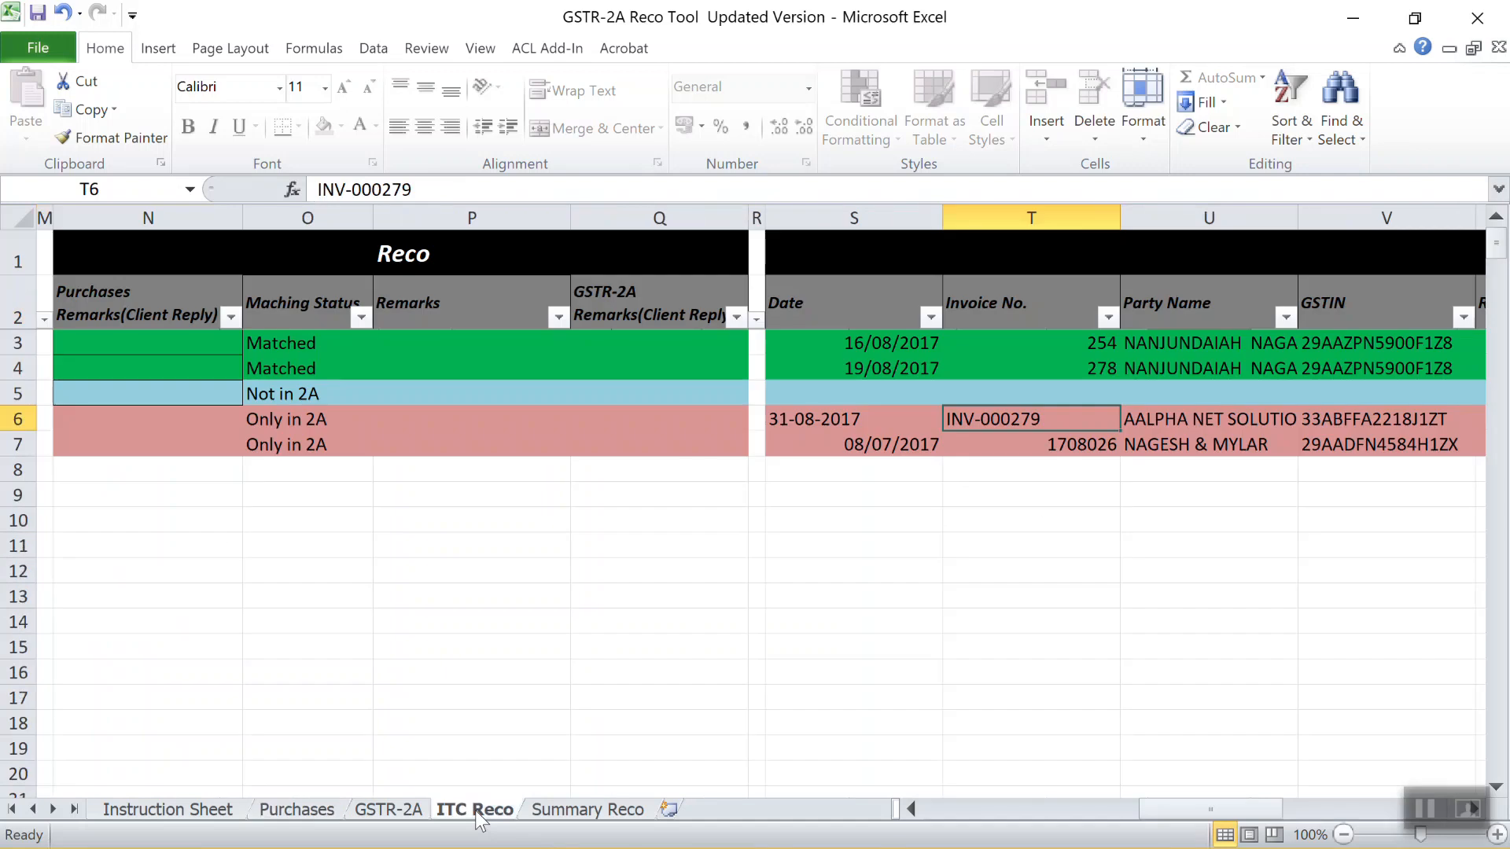
key(Left)
key(Left)
key(Left)
key(Left)
key(Left)
key(Left)
key(Left)
key(Left)
key(Left)
key(Left)
key(Left)
key(Left)
key(Left)
key(Left)
key(Left)
key(Left)
key(Left)
key(Left)
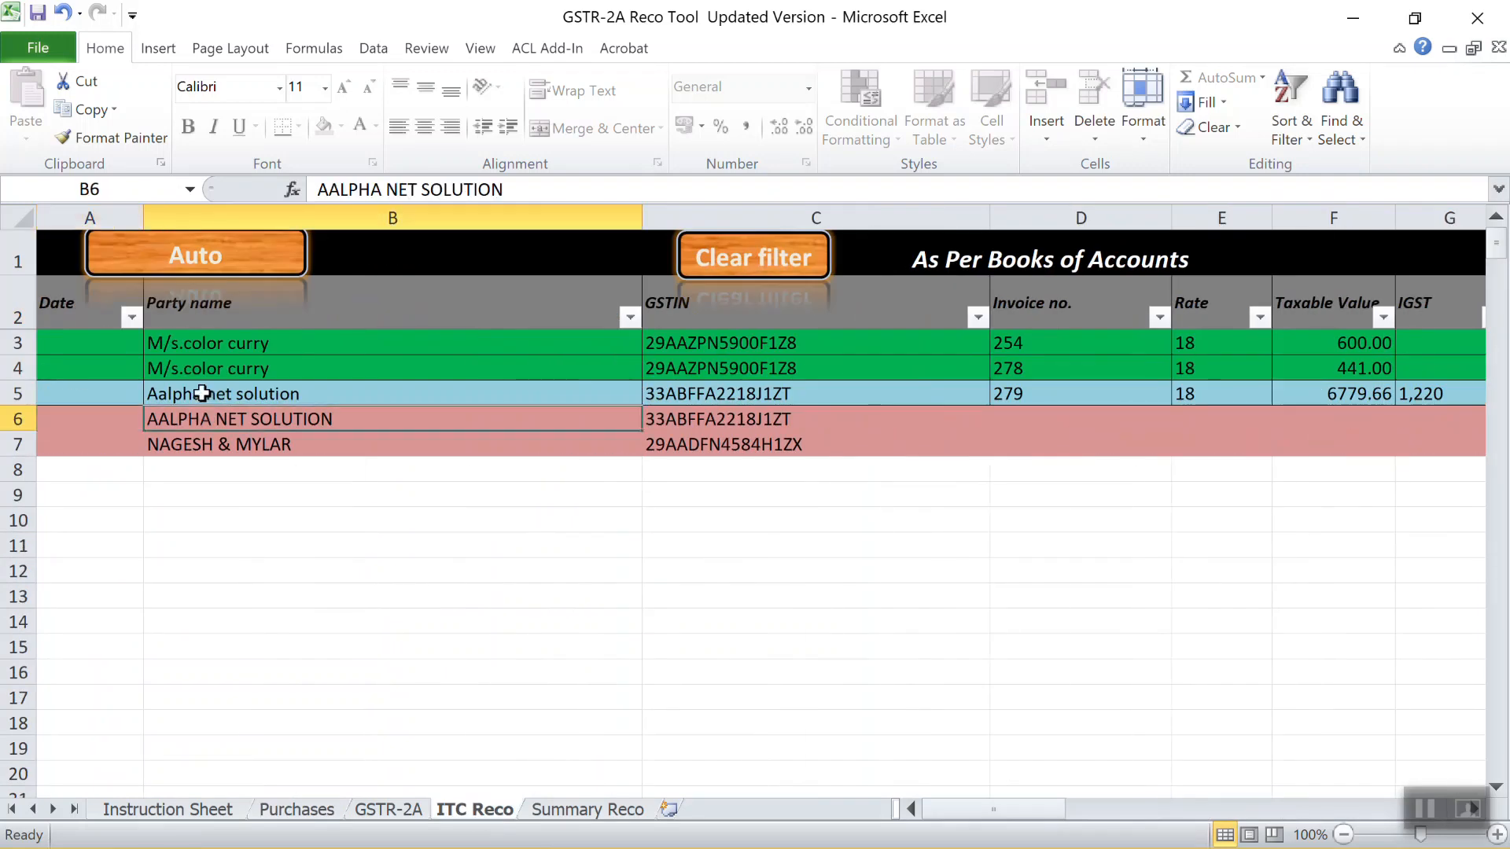
drag(211, 393, 217, 414)
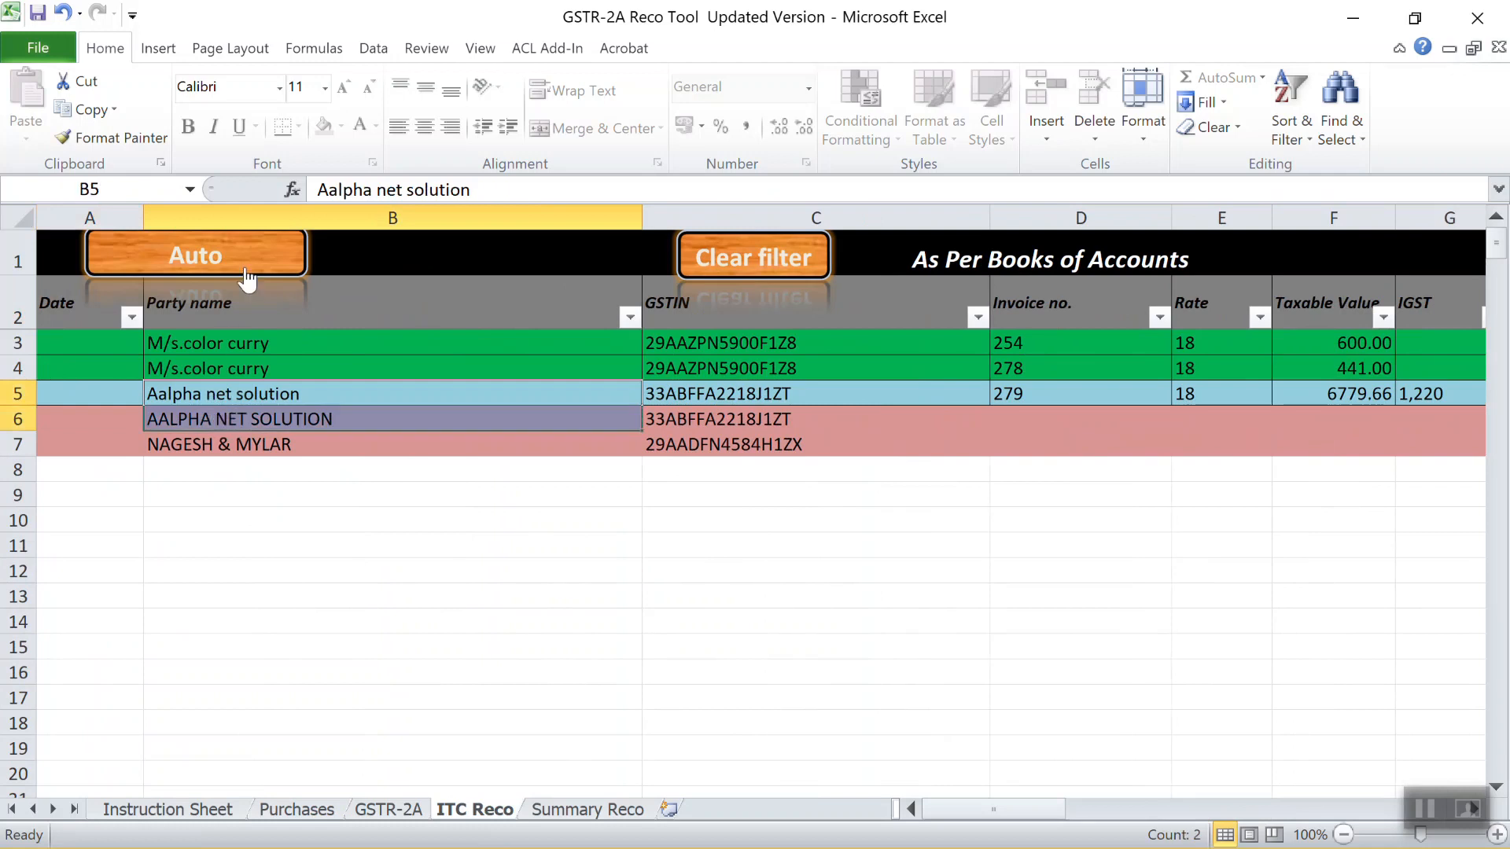
click(209, 254)
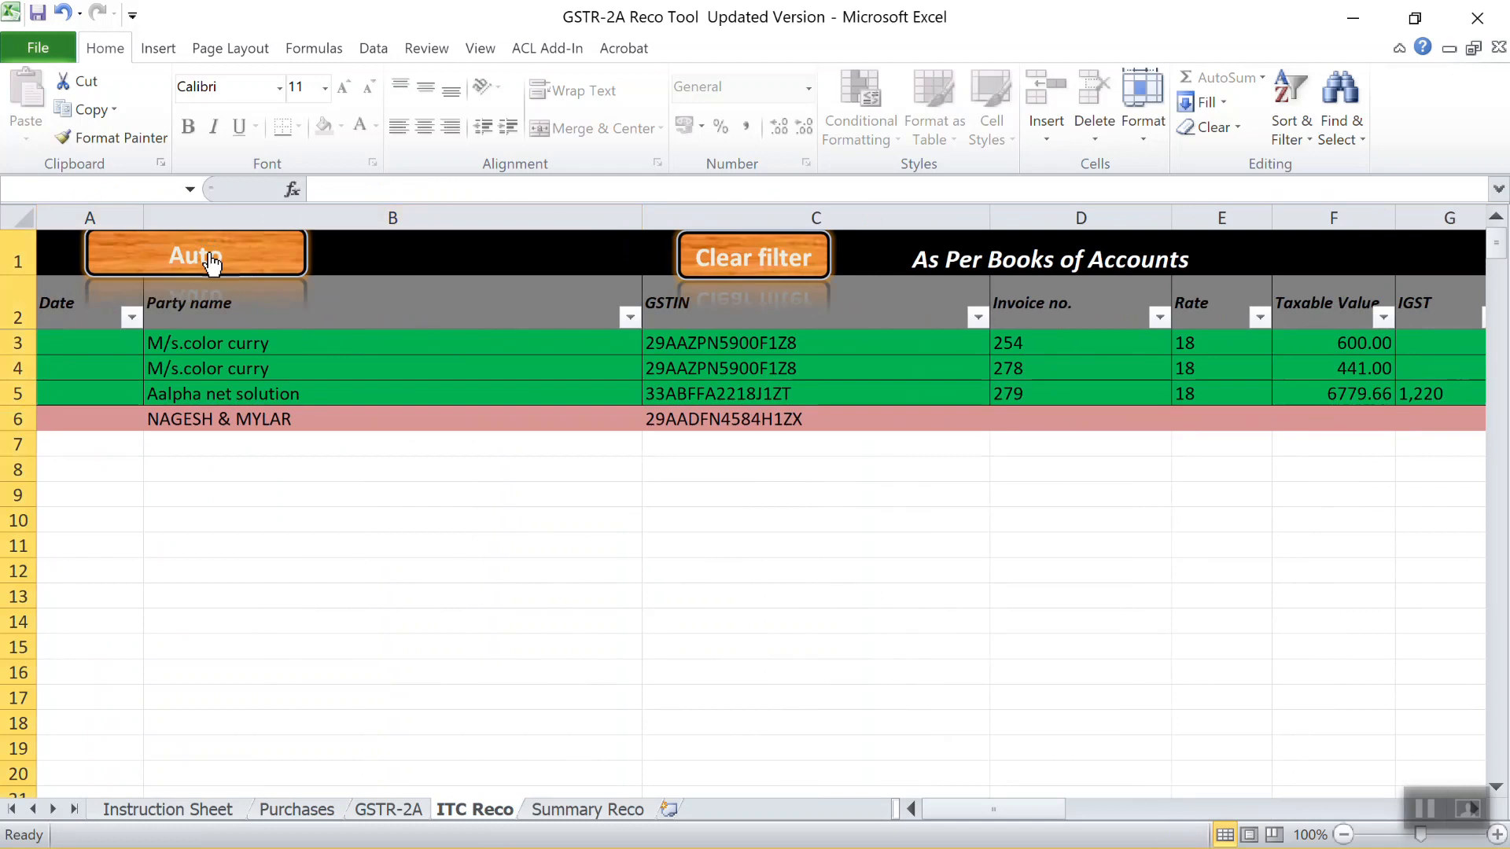
Review the Aalpha net solution row across its books, reconciliation status and GSTR-2A columns
click(261, 390)
key(ctrl+shift+Right)
key(Left)
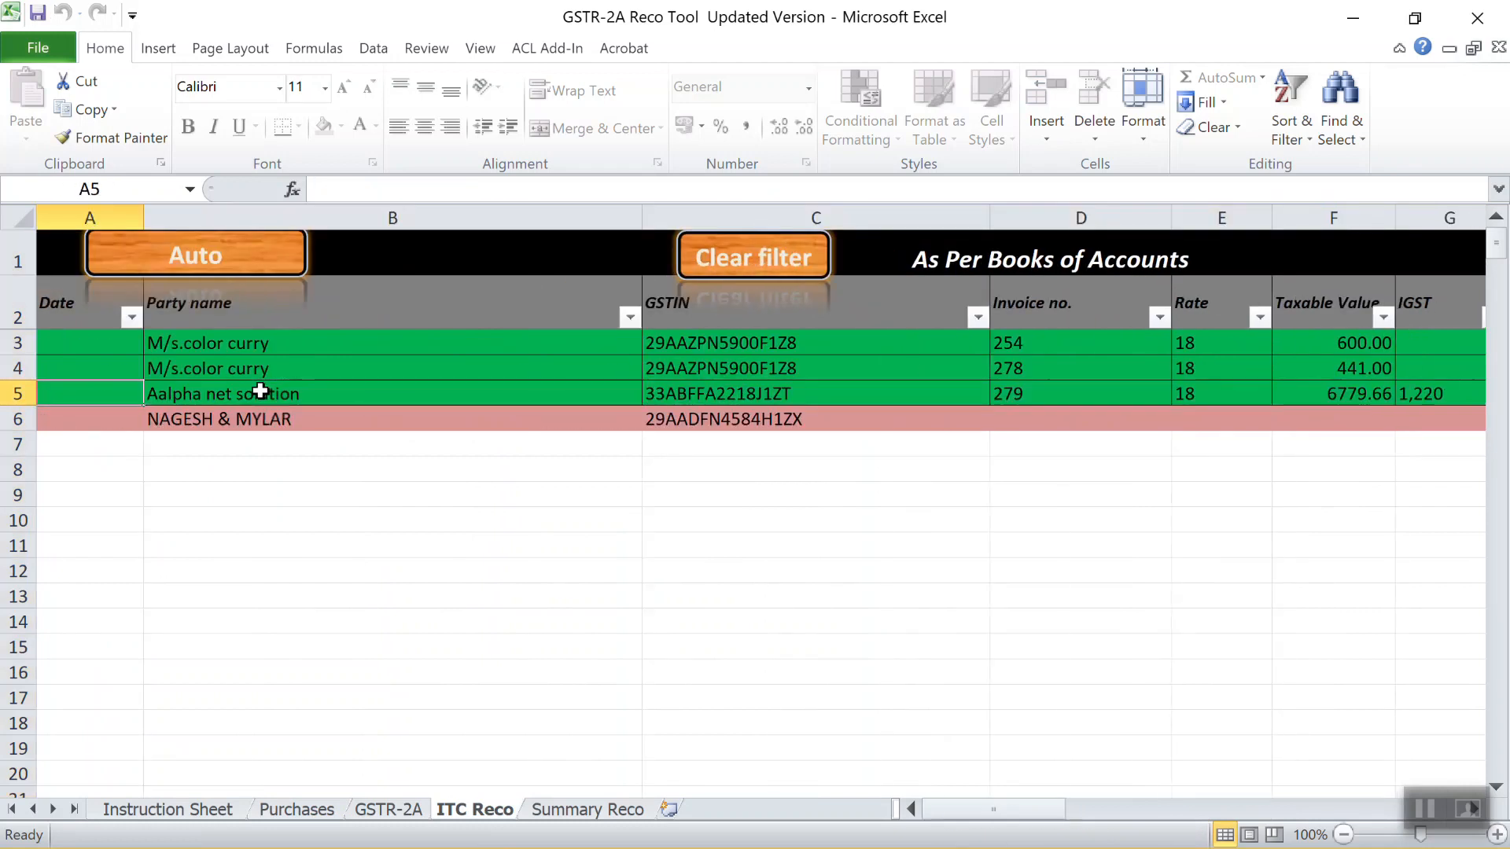
key(Right)
key(shift+Right)
key(shift+Right)
key(shift+Right)
key(shift+Right)
key(shift+Right)
key(shift+Right)
key(shift+Right)
key(shift+Right)
key(shift+Right)
key(shift+Right)
key(shift+Right)
key(shift+Right)
key(shift+Right)
key(shift+Right)
key(shift+Right)
key(shift+Right)
key(shift+Right)
key(shift+Right)
key(shift+Right)
key(shift+Right)
key(shift+Right)
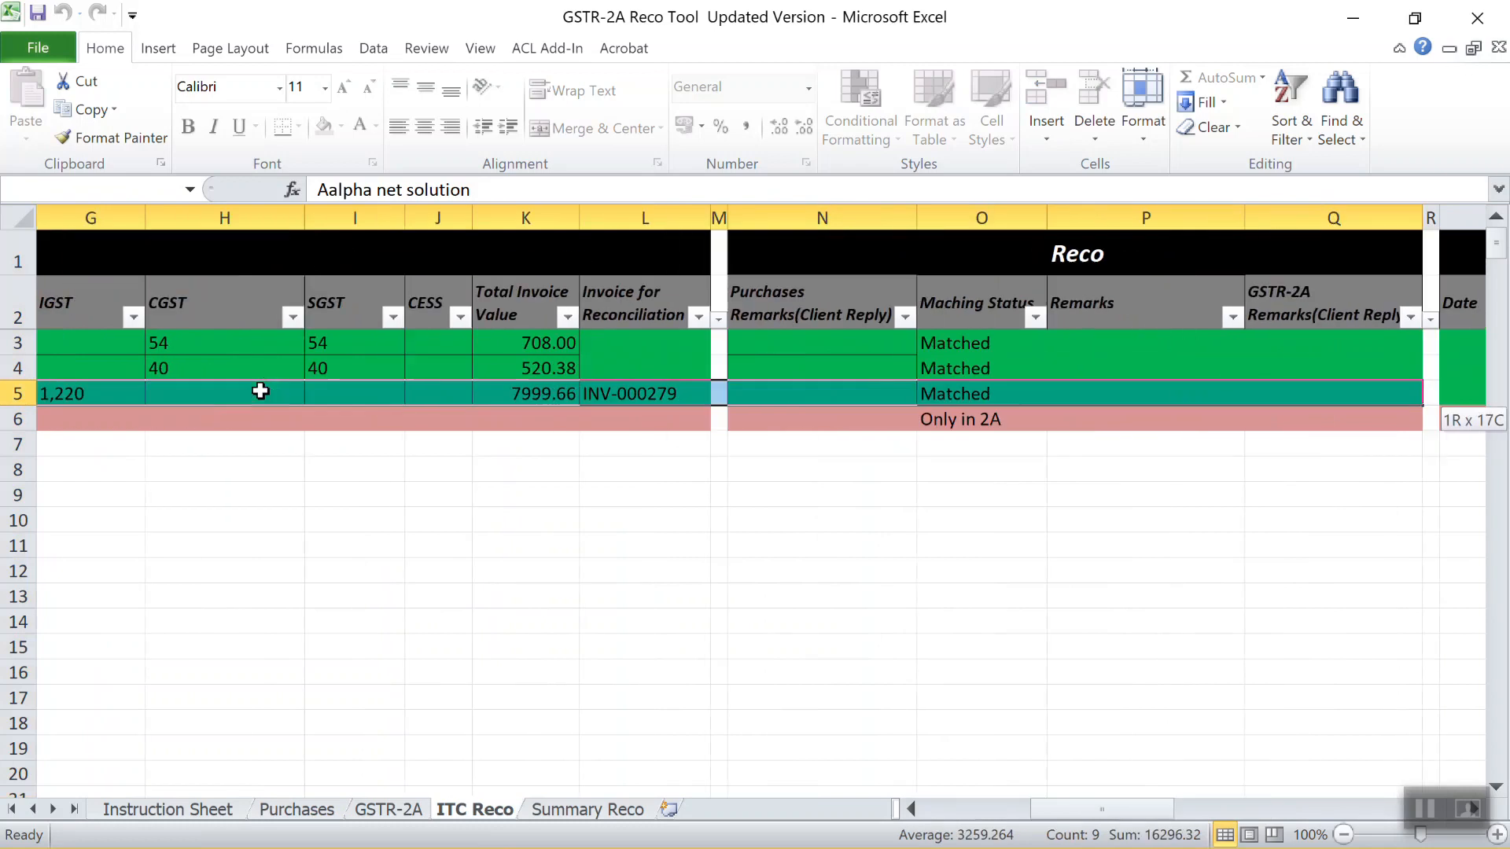
key(shift+Right)
key(shift+Right)
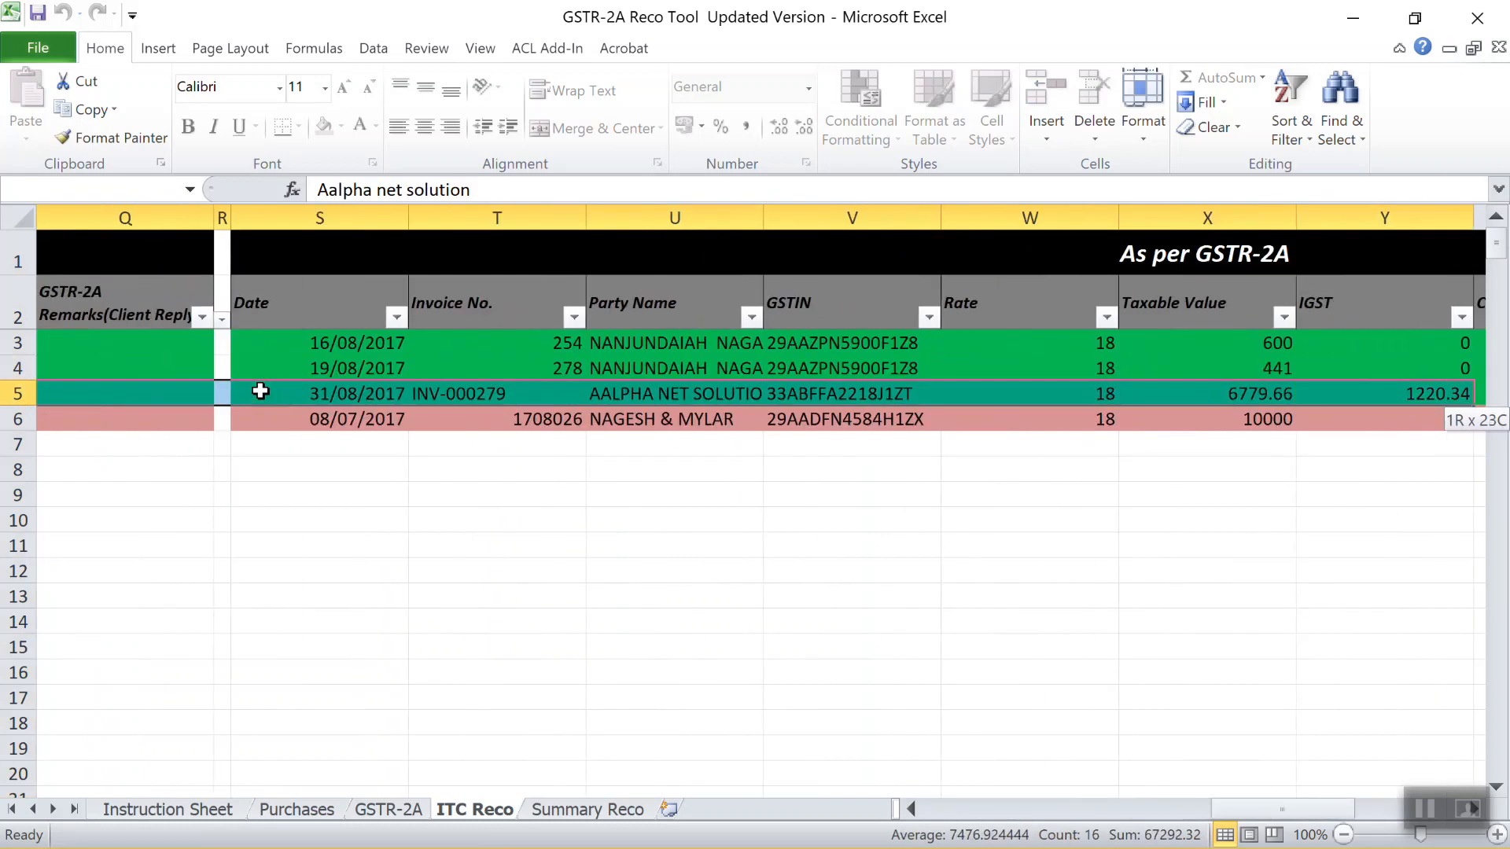
key(shift+Right)
key(shift+Right)
key(Left)
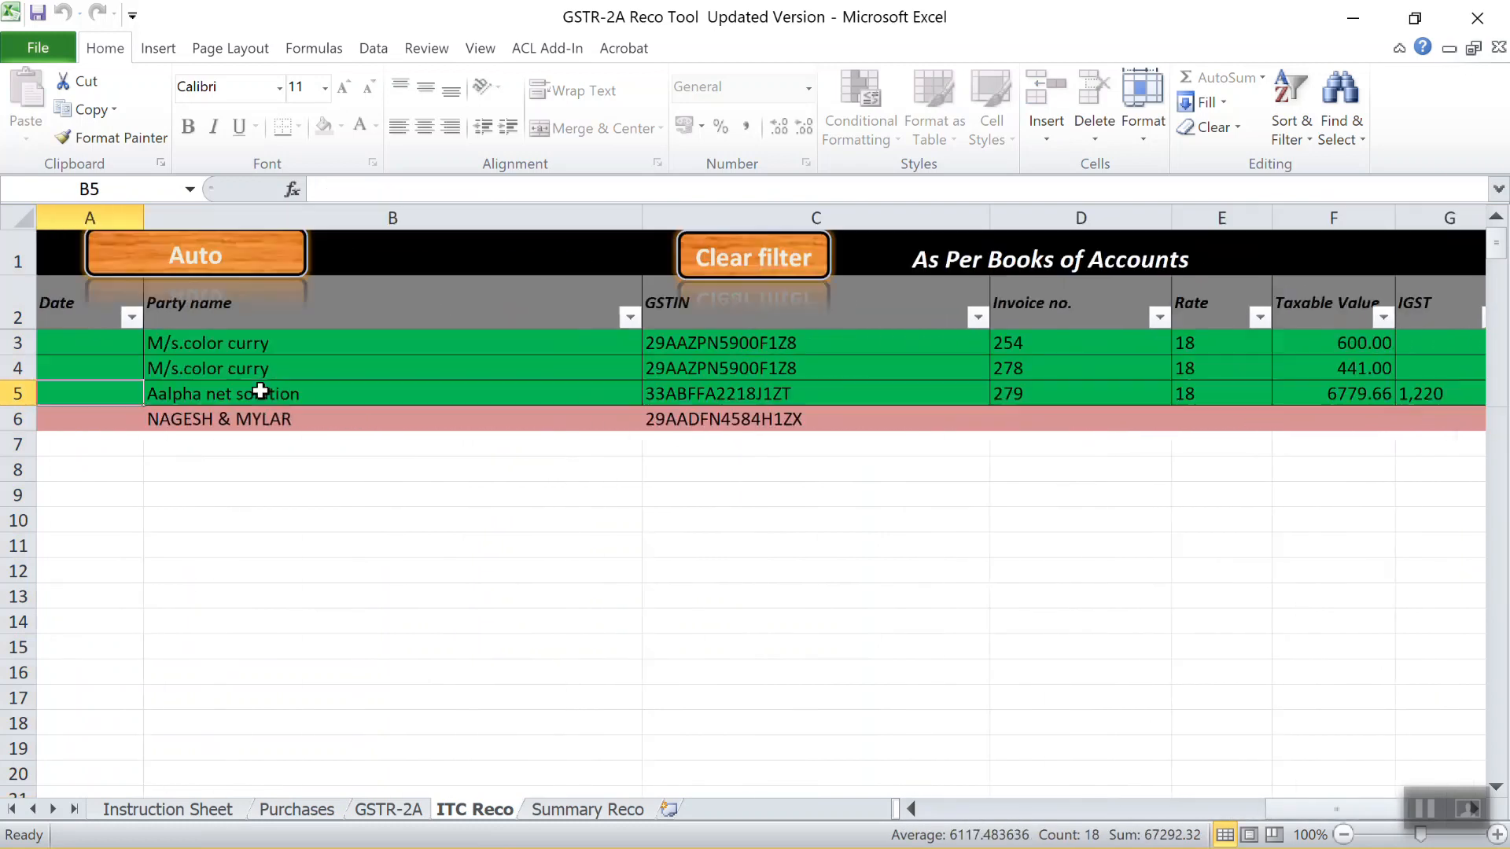
Review the Only in 2A entry in row 6 from its party name through to the GSTR-2A Total Invoice Value
key(Down)
key(Right)
key(Right)
key(Right)
key(Right)
key(Right)
key(Right)
key(Right)
key(Right)
key(Right)
key(Right)
key(Right)
key(Right)
key(Right)
key(Right)
key(Right)
key(Right)
key(Right)
key(Right)
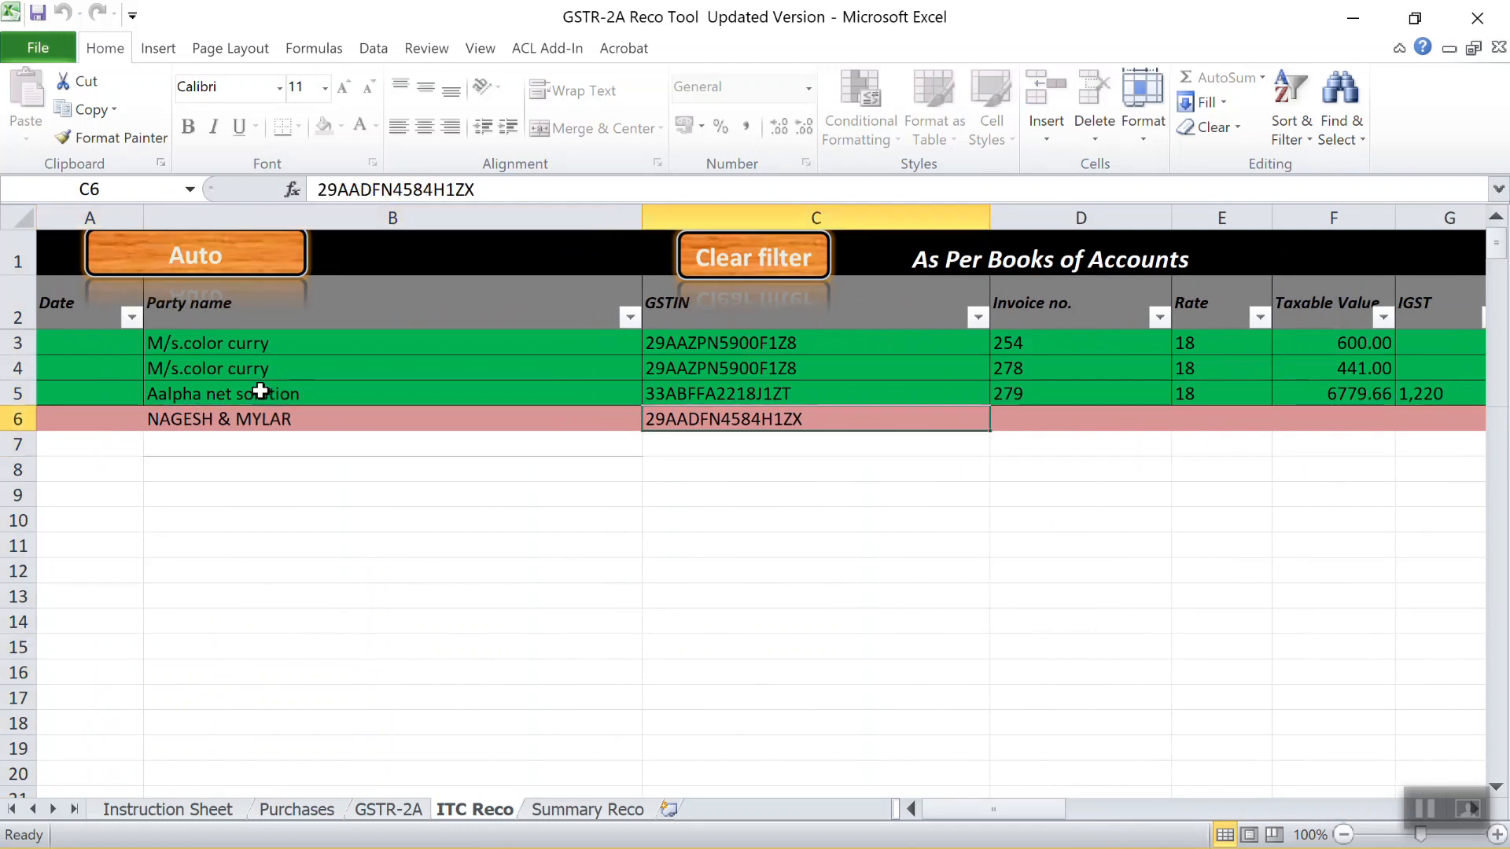
key(Left)
key(Left)
key(Left)
key(Left)
key(Left)
key(Left)
key(Left)
key(Left)
key(Left)
key(Left)
key(Left)
key(Left)
key(Left)
key(Left)
key(Left)
key(Left)
key(Left)
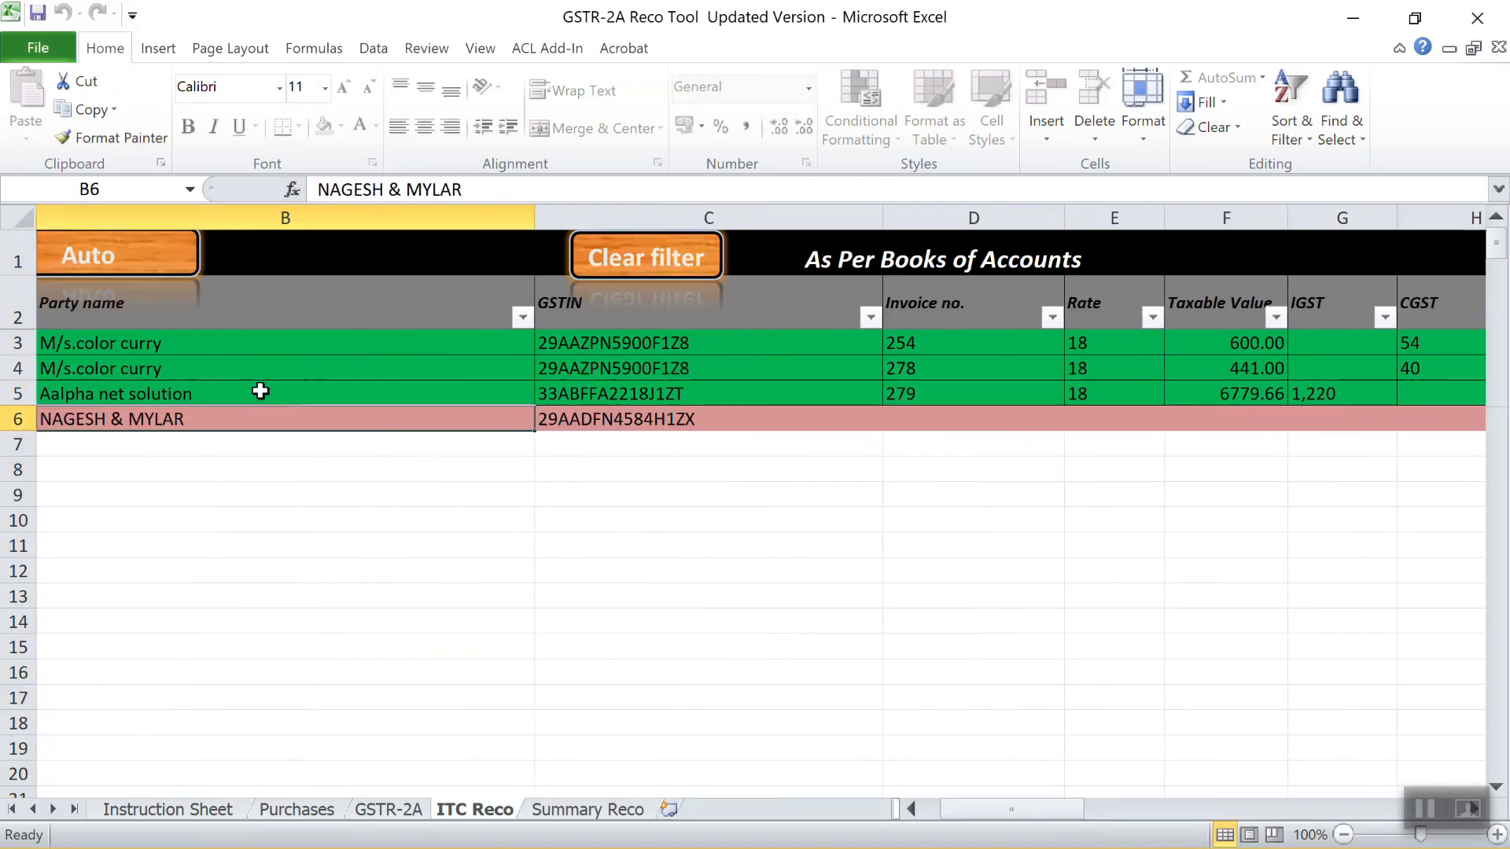
key(Right)
key(Right)
key(Right)
key(Right)
key(Right)
key(Right)
key(Right)
key(Right)
key(Right)
key(Right)
key(Right)
key(Right)
key(Right)
key(Right)
key(Right)
key(Right)
key(Right)
key(Right)
key(Right)
key(Right)
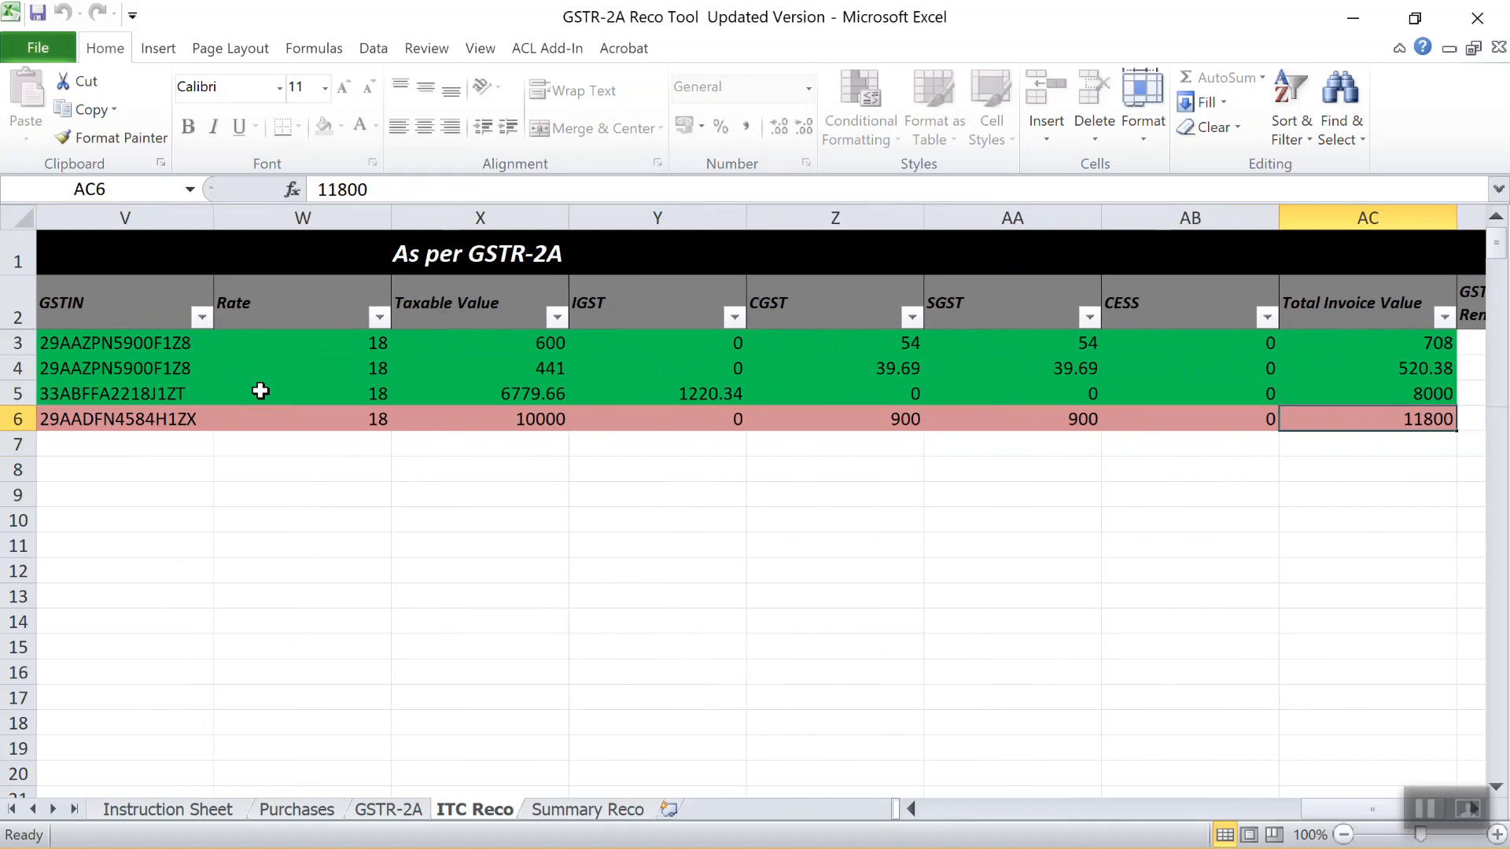
Check the matching status of row 6 and its Remarks and GSTR-2A Remarks(Client Reply) cells
key(Left)
key(Left)
key(Left)
key(Left)
key(Left)
key(Left)
key(Left)
key(Left)
key(Left)
key(Left)
key(Left)
key(Left)
key(Left)
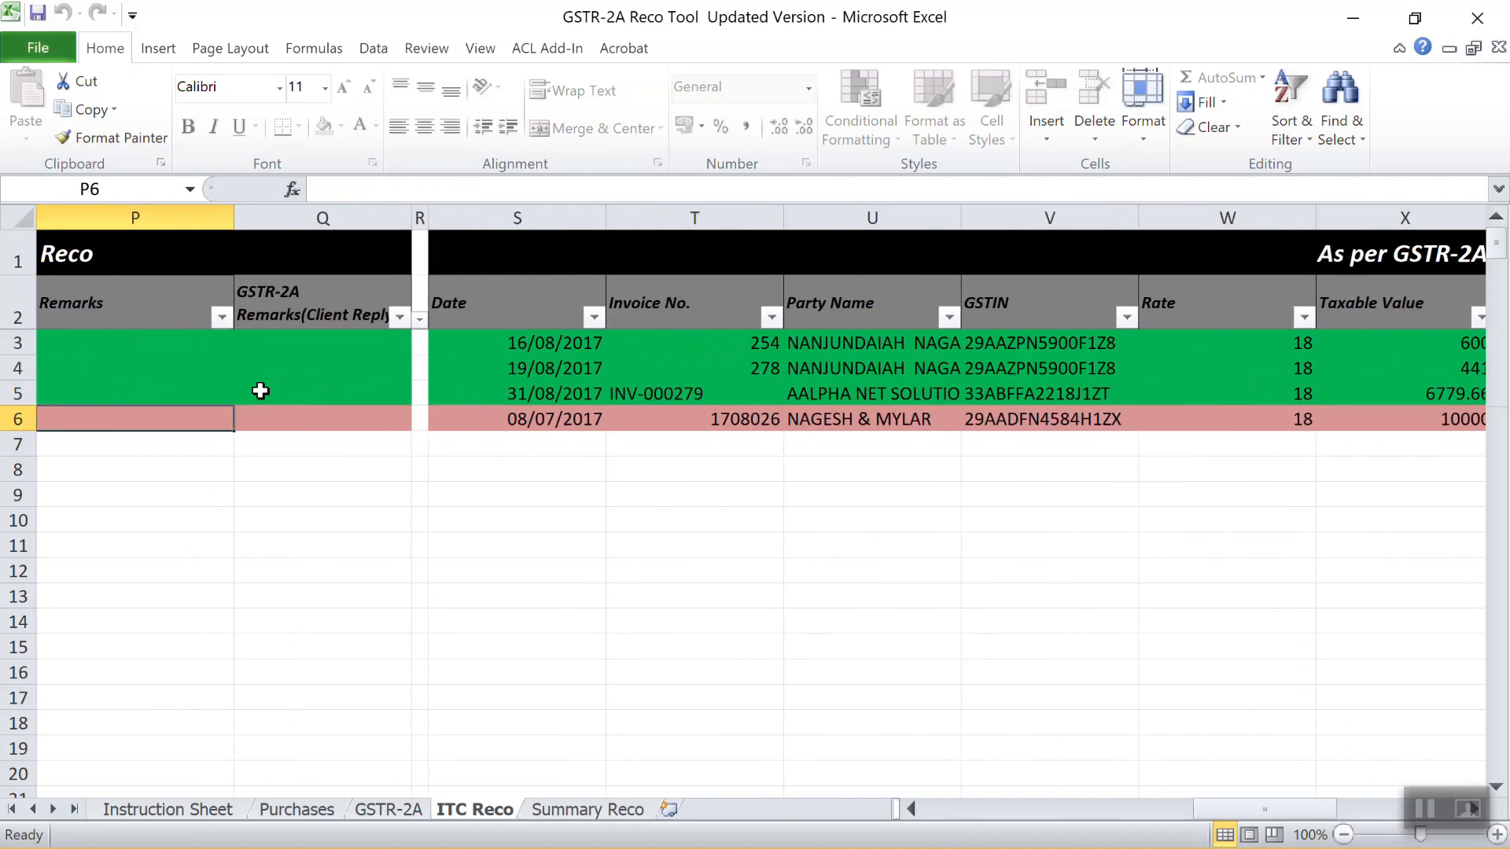
key(Left)
key(Left)
key(Left)
key(Right)
key(Right)
key(Right)
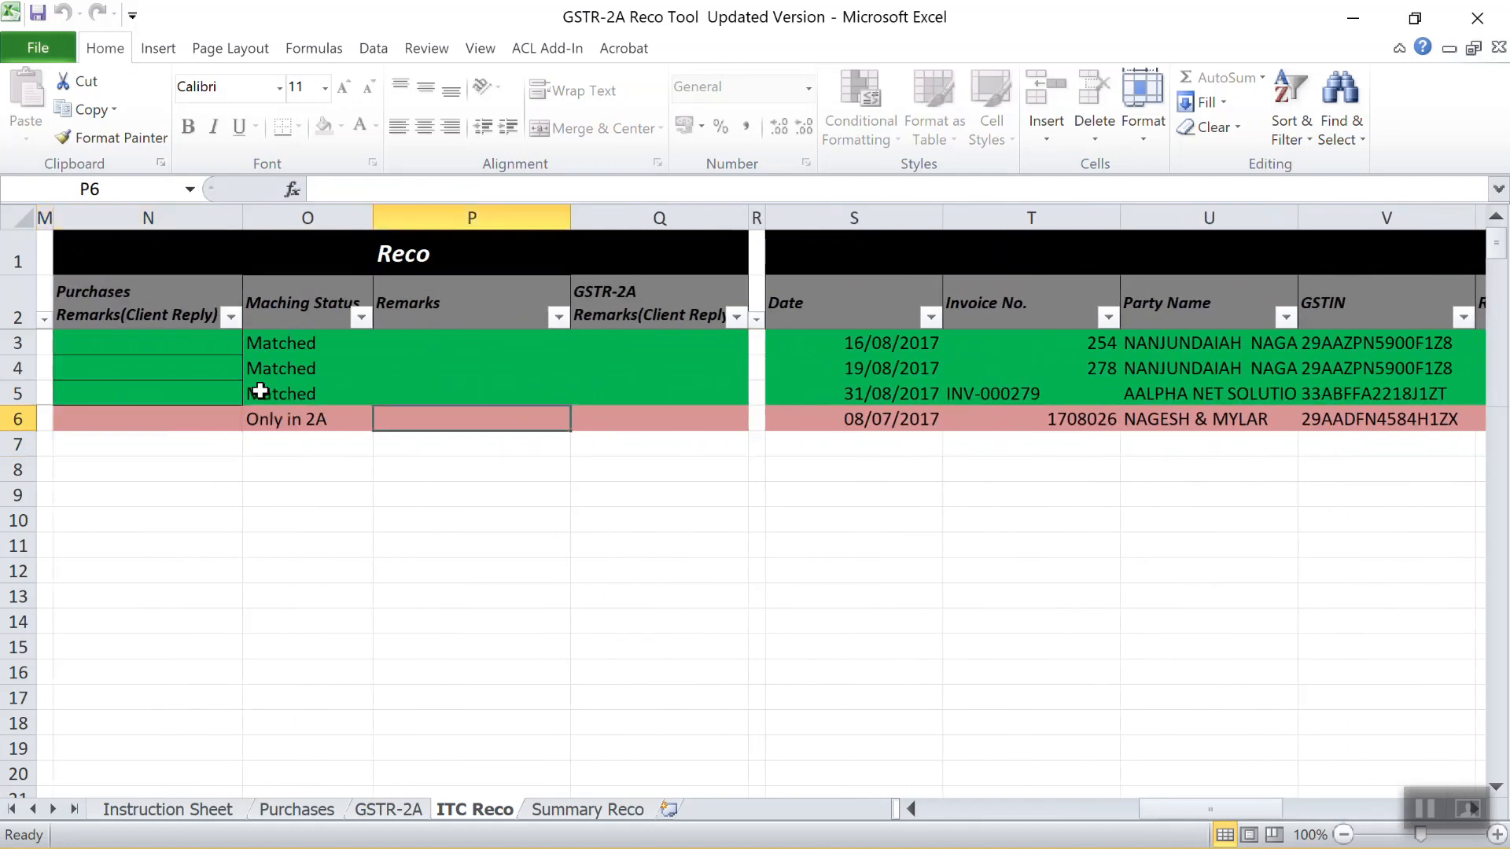
key(shift+Up)
key(shift+Up)
key(Down)
key(Up)
key(Right)
key(shift+Left)
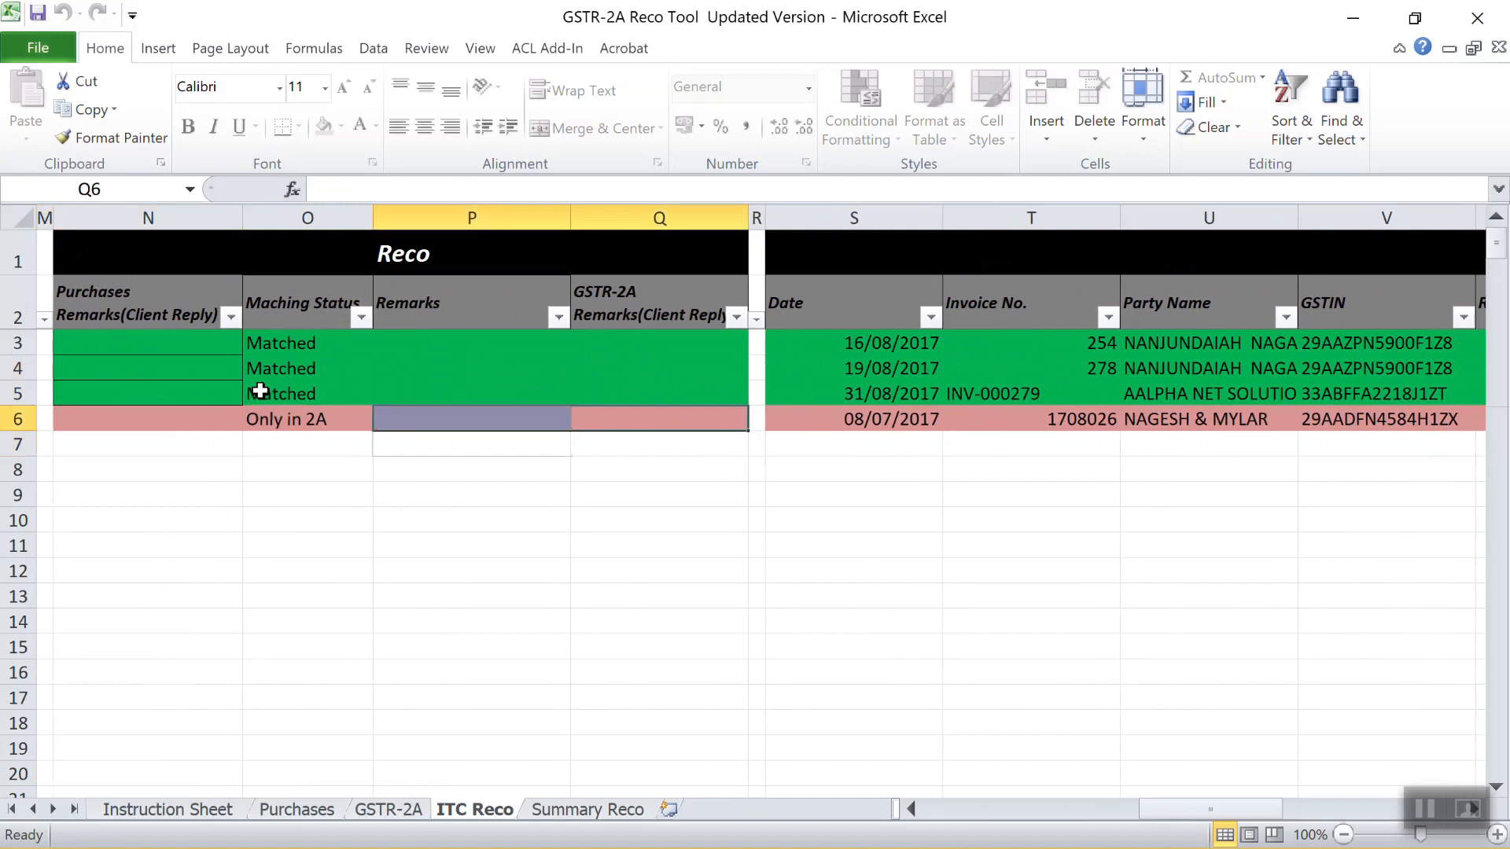
Examine the Summary Reco sheet's ITC as Per GSTR-3B, GSTR-2A as per Portal, Un Matched and Difference rows
key(ctrl+Page_Down)
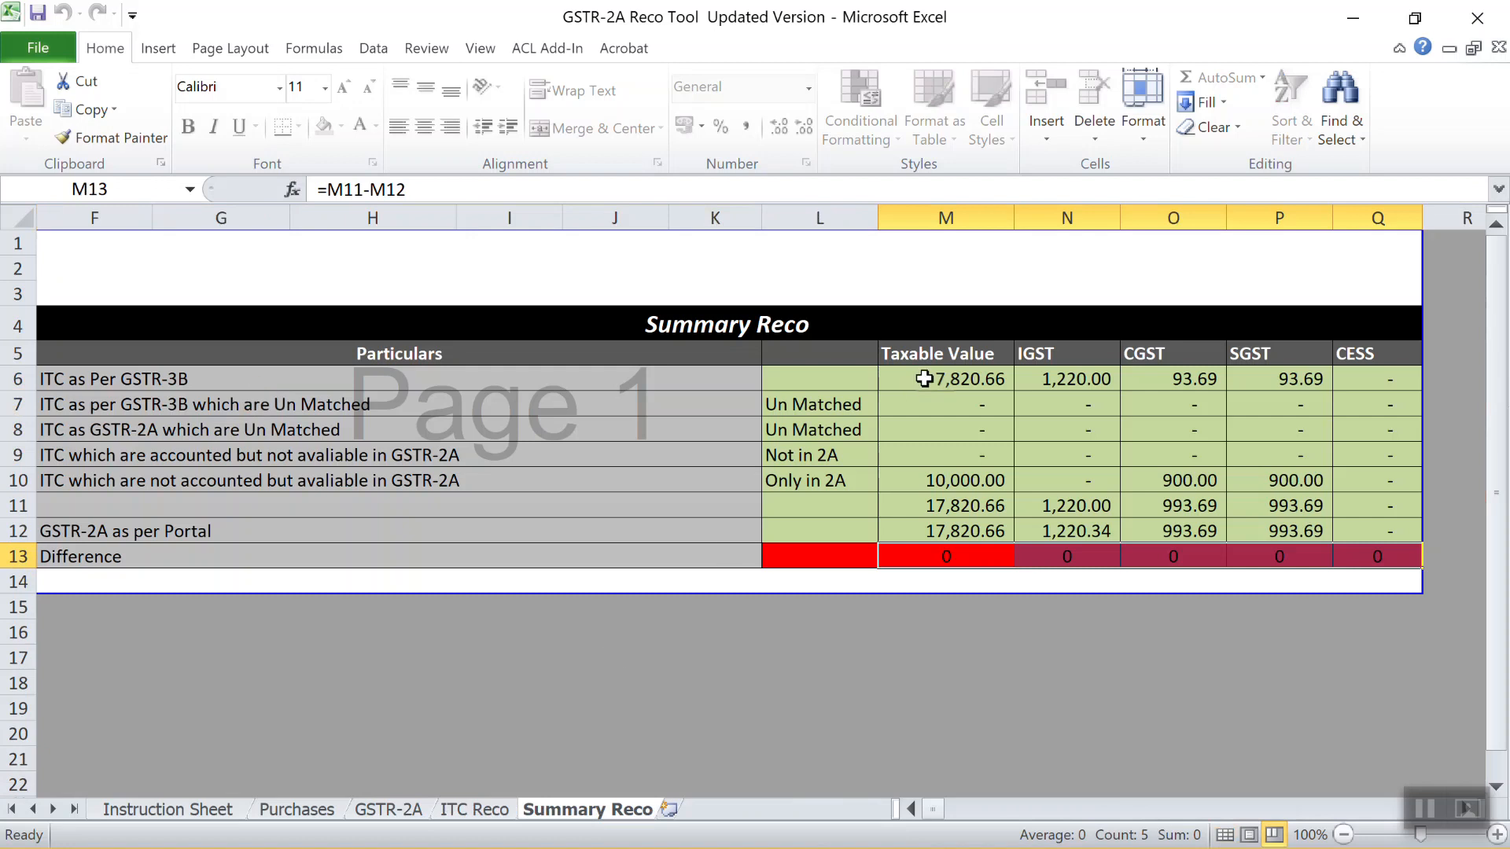
click(976, 380)
drag(977, 380, 1254, 383)
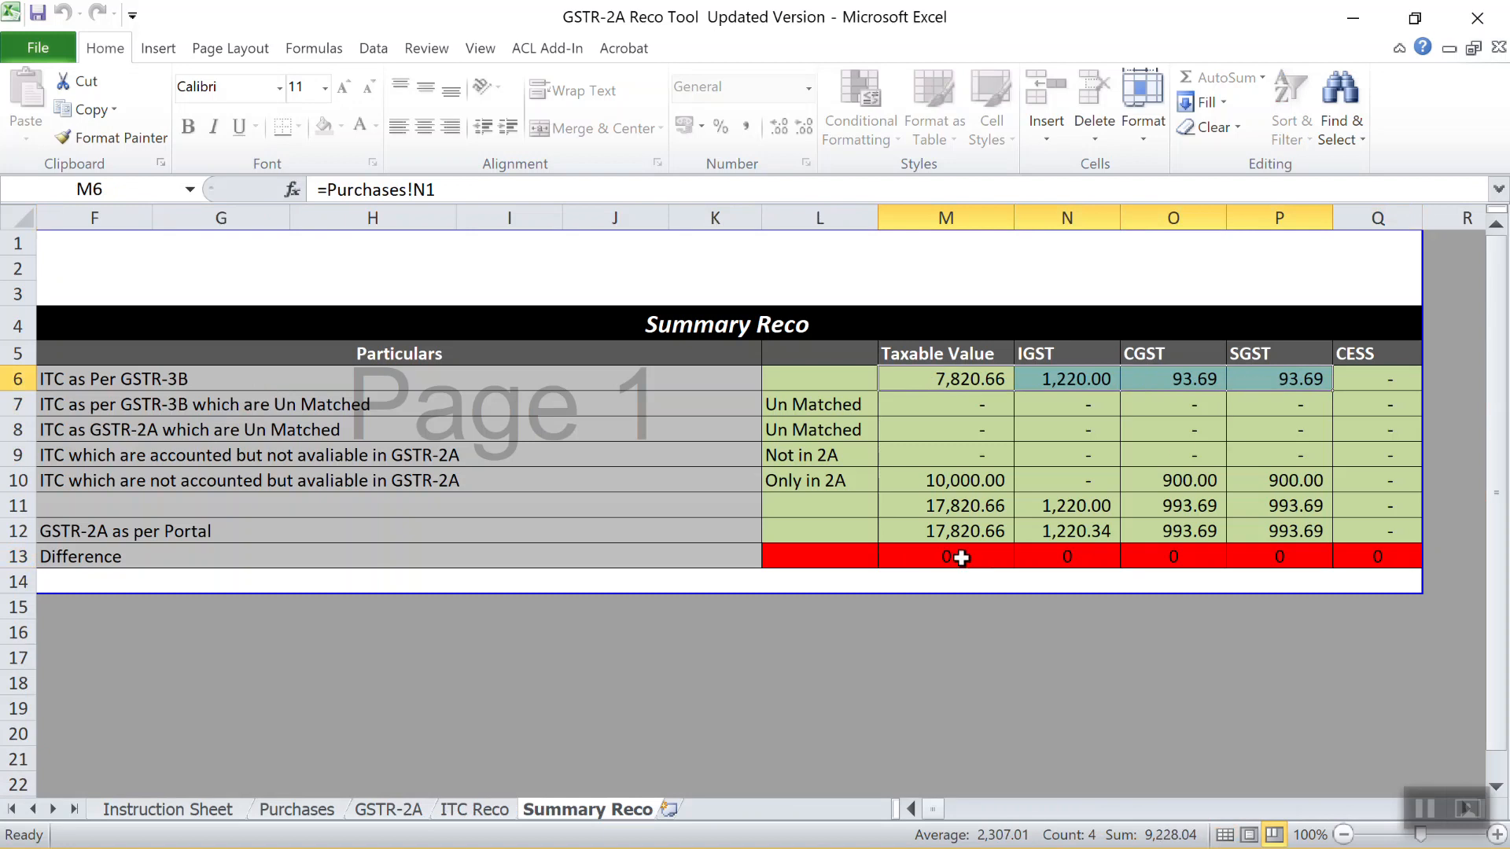
drag(969, 532, 1254, 531)
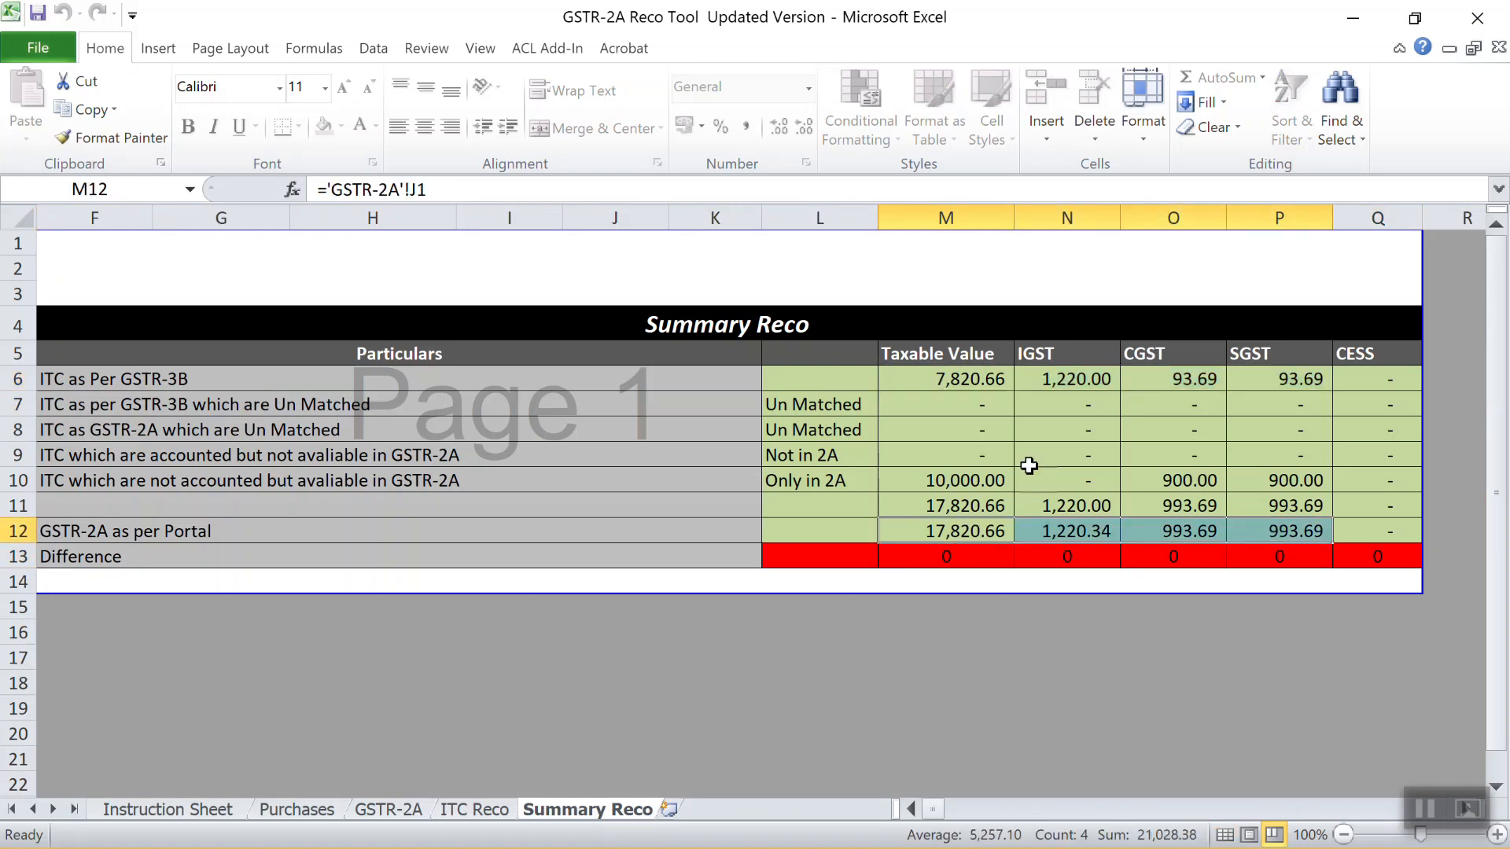
click(947, 427)
click(941, 406)
double_click(941, 406)
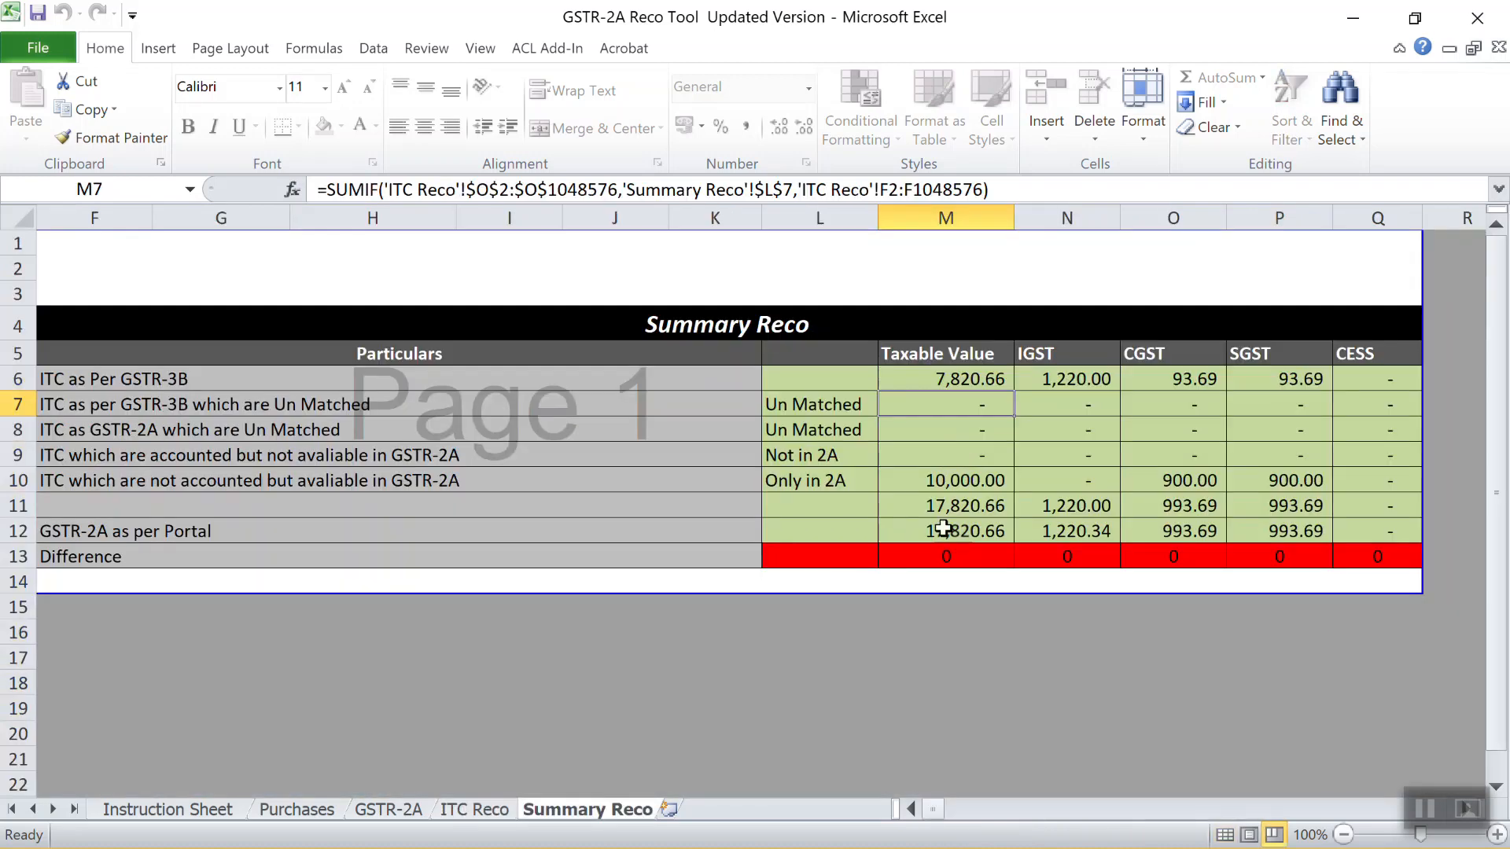
click(951, 561)
drag(951, 563, 1342, 556)
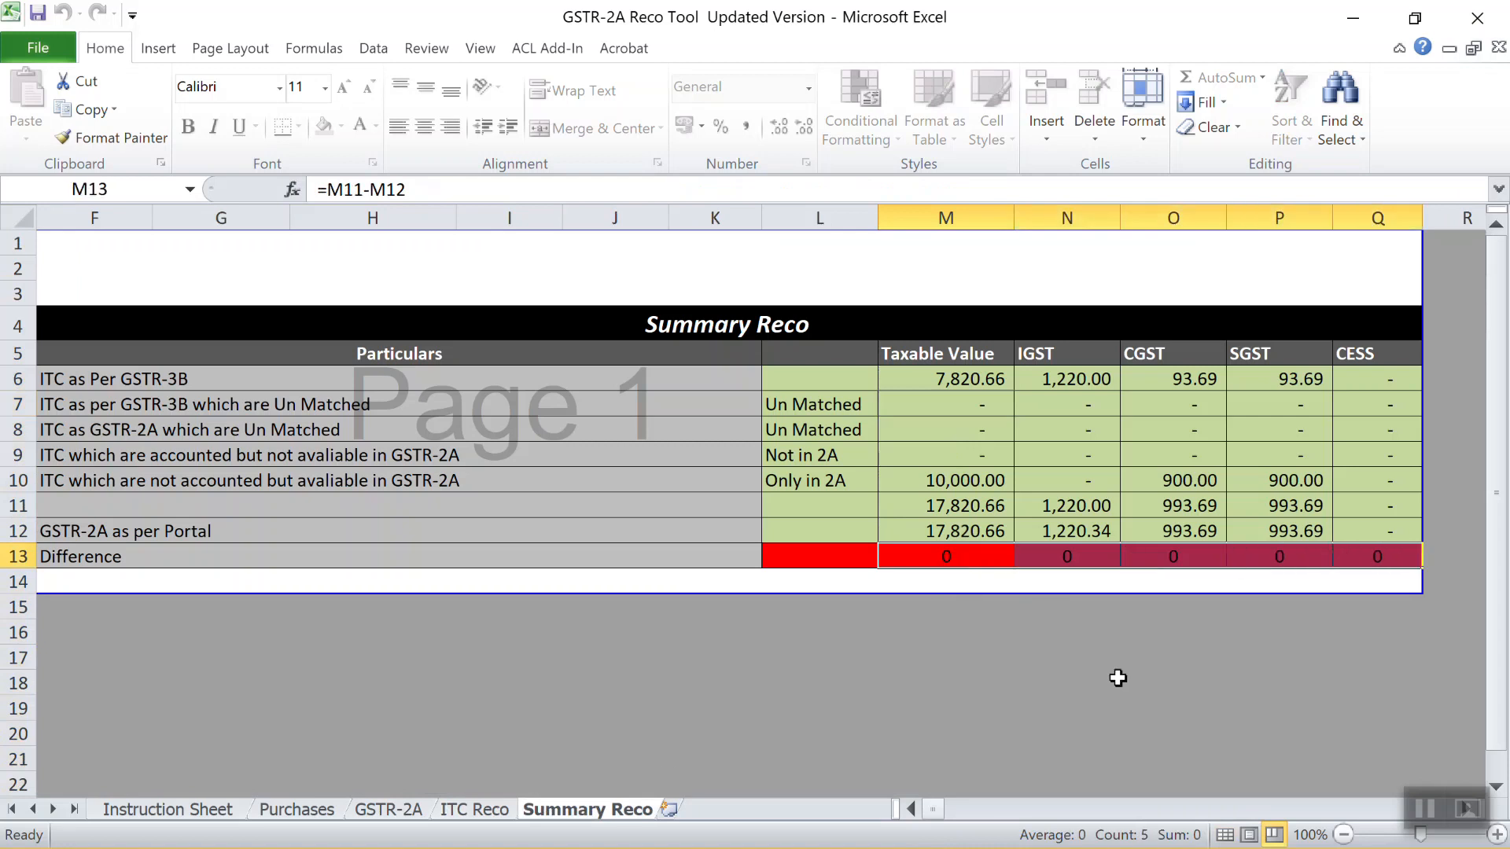